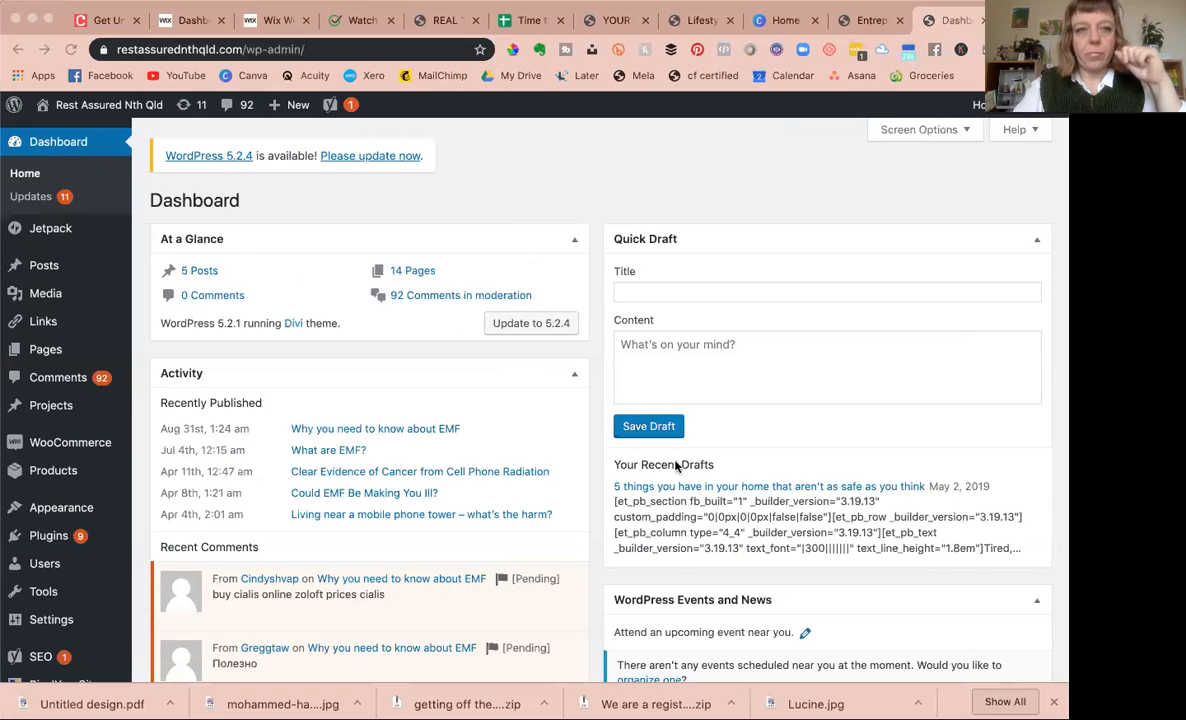
Step: Open the public Rest Assured Nth Qld website from the dashboard
left_click(130, 104)
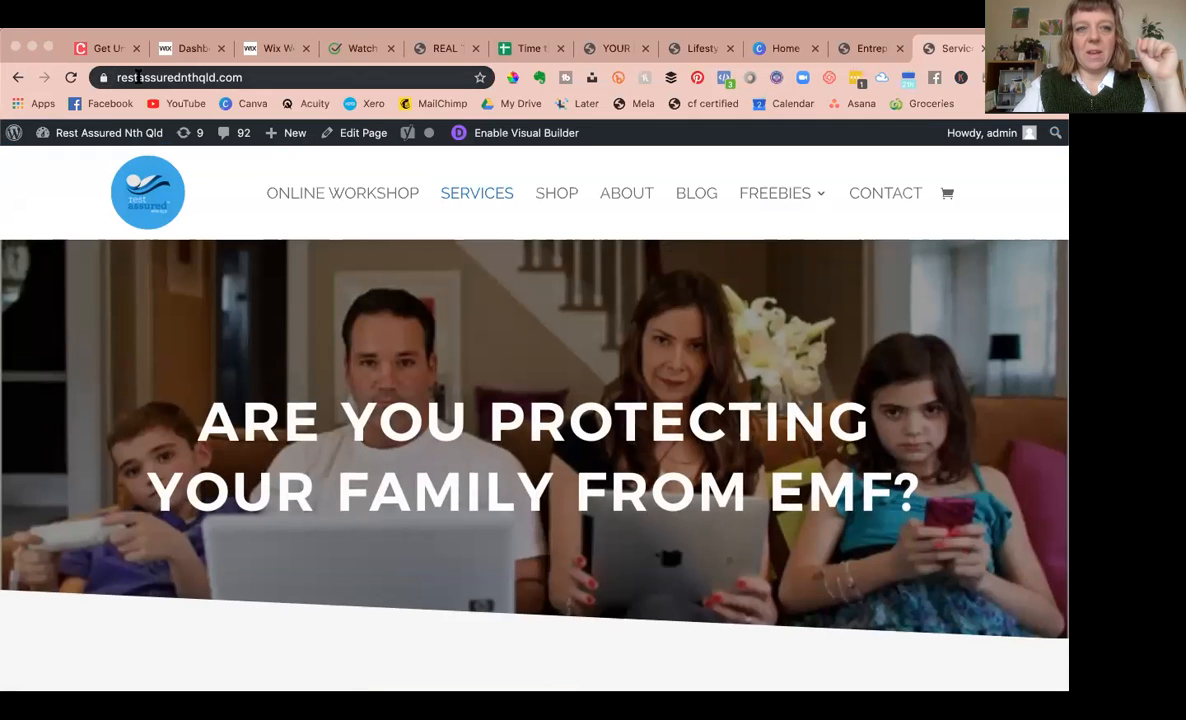
left_click(115, 48)
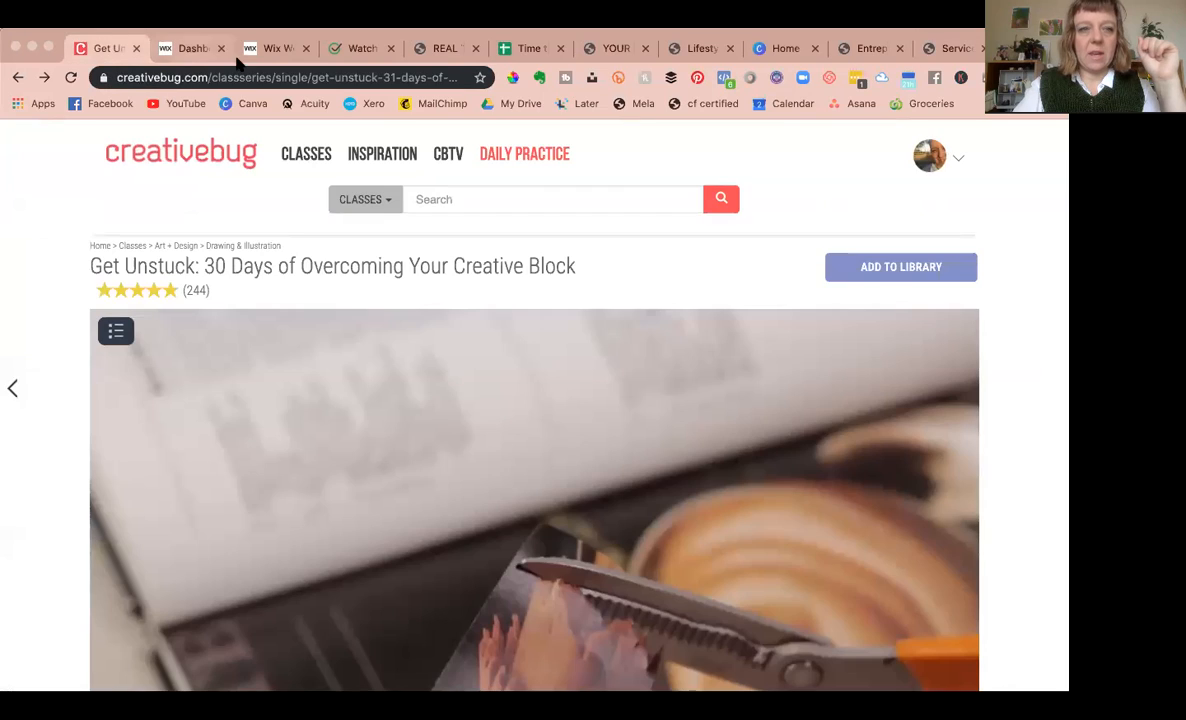
left_click(363, 50)
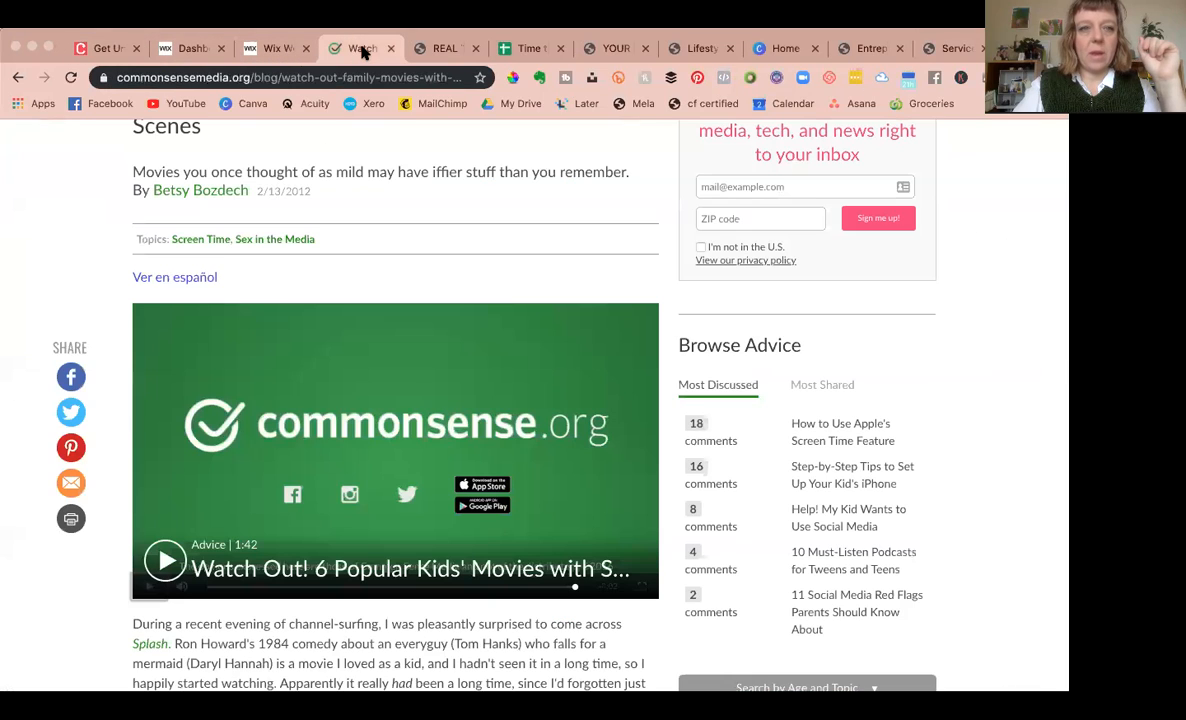
left_click(443, 48)
left_click(520, 50)
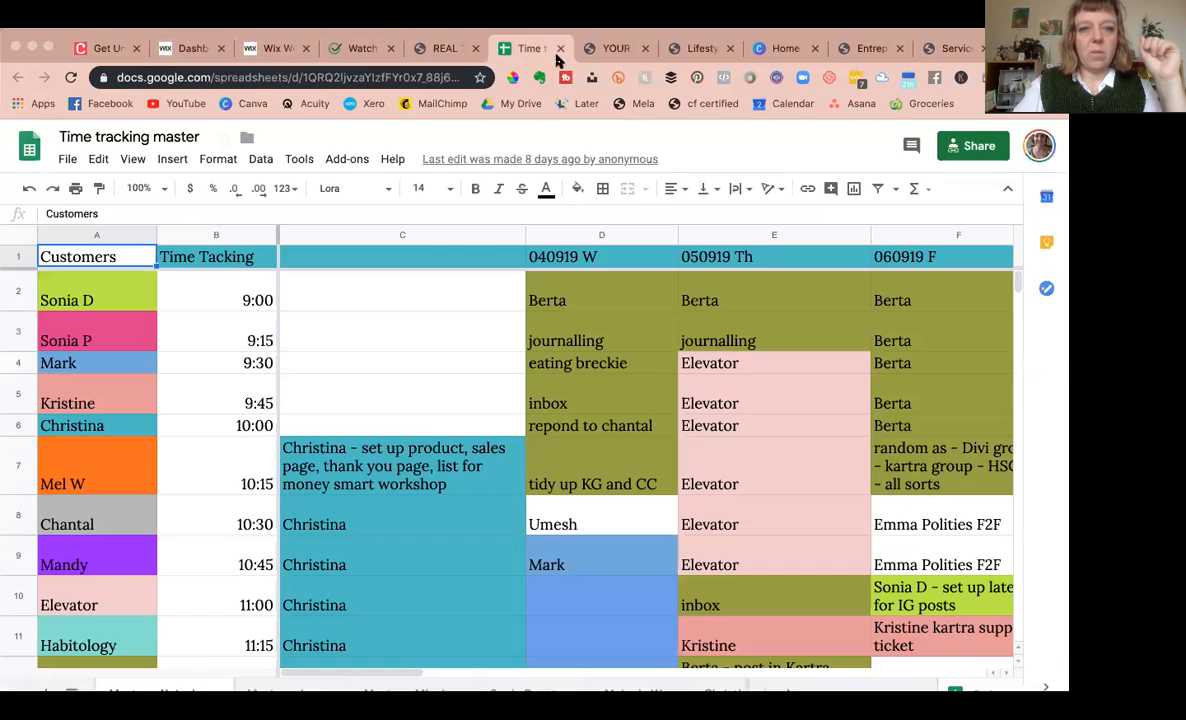
left_click(612, 48)
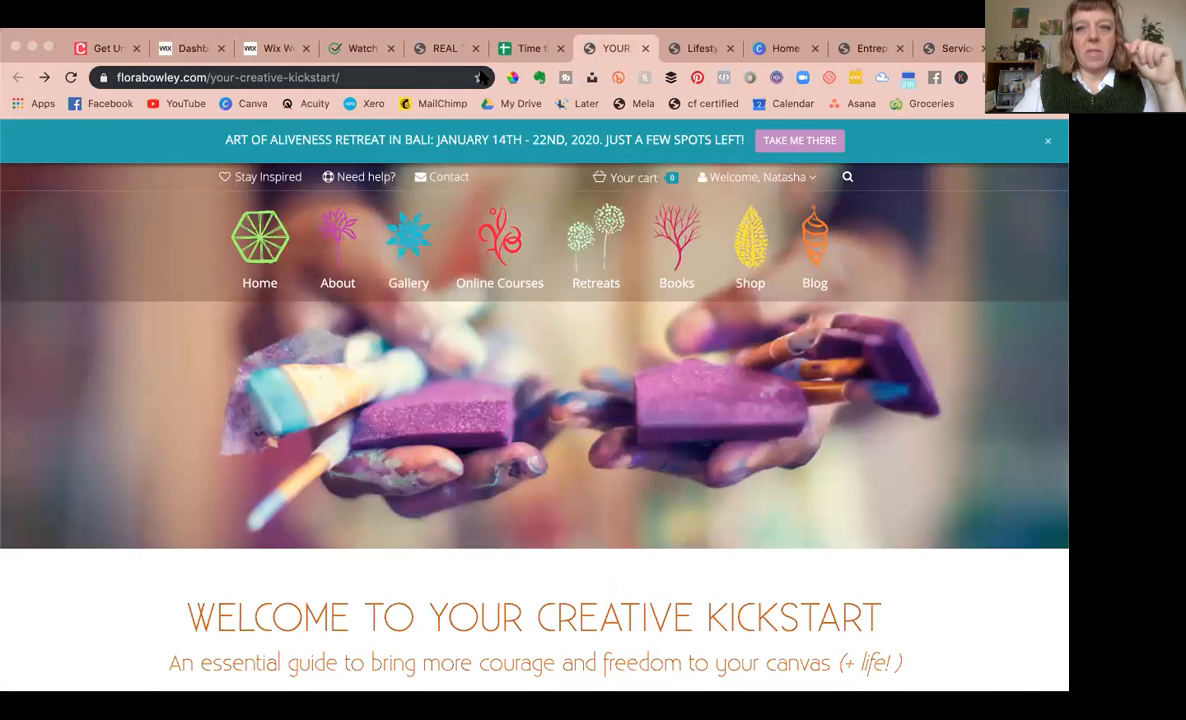
left_click(893, 54)
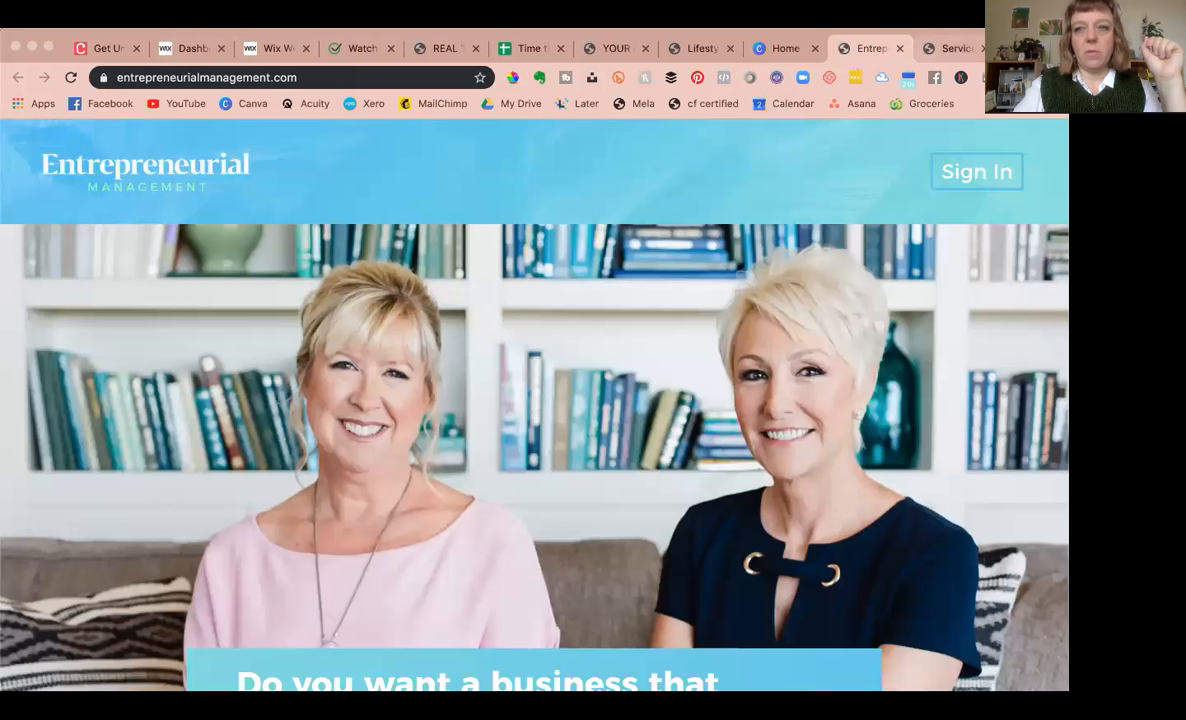
left_click(945, 48)
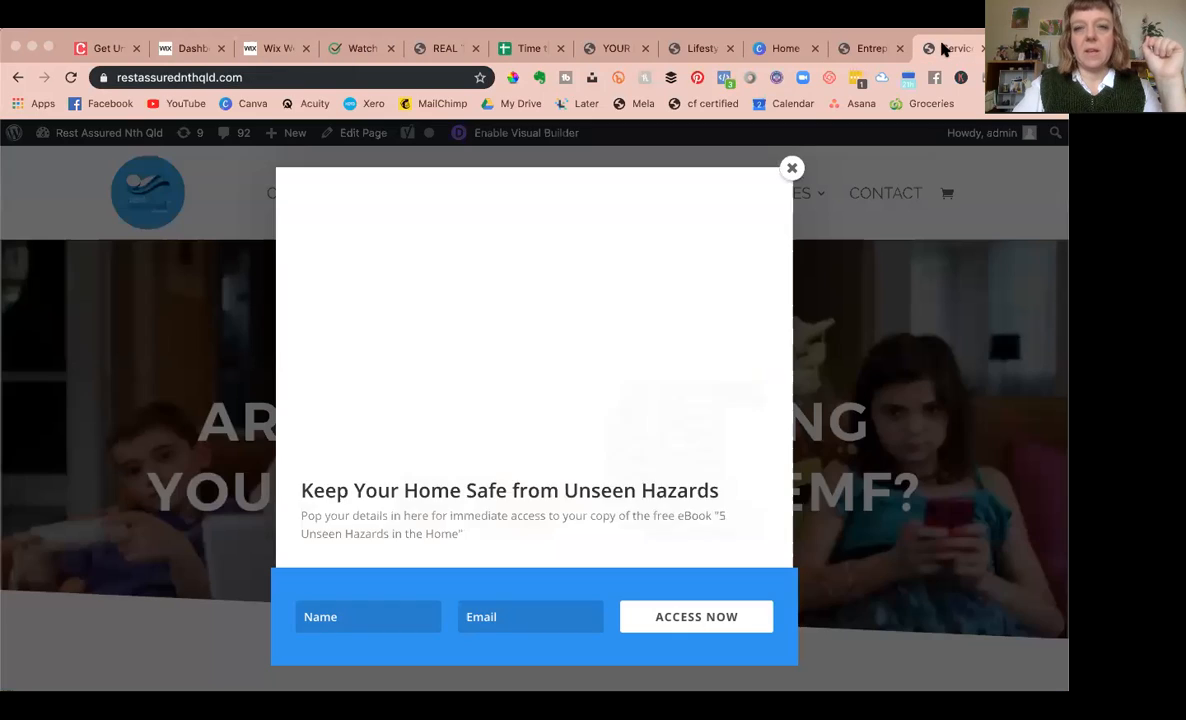
Step: Dismiss the free eBook pop-up and look over the products on the website's Shop page
left_click(791, 170)
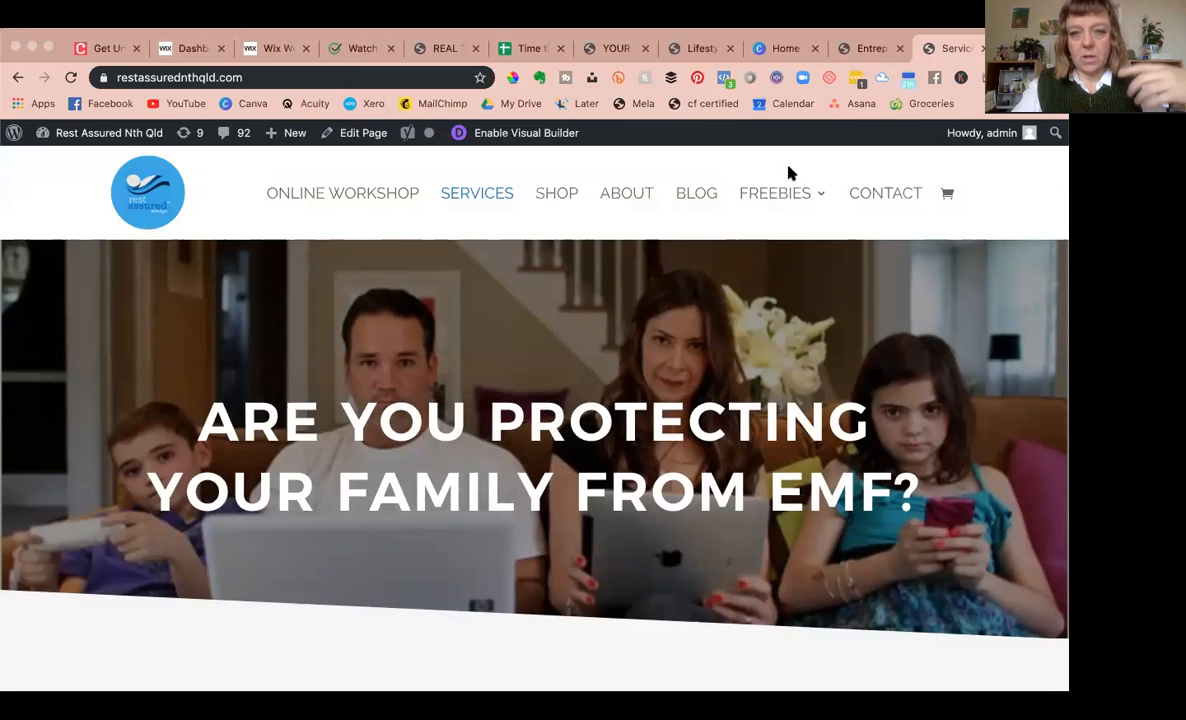
scroll(622, 312, "down", 2)
scroll(622, 312, "up", 2)
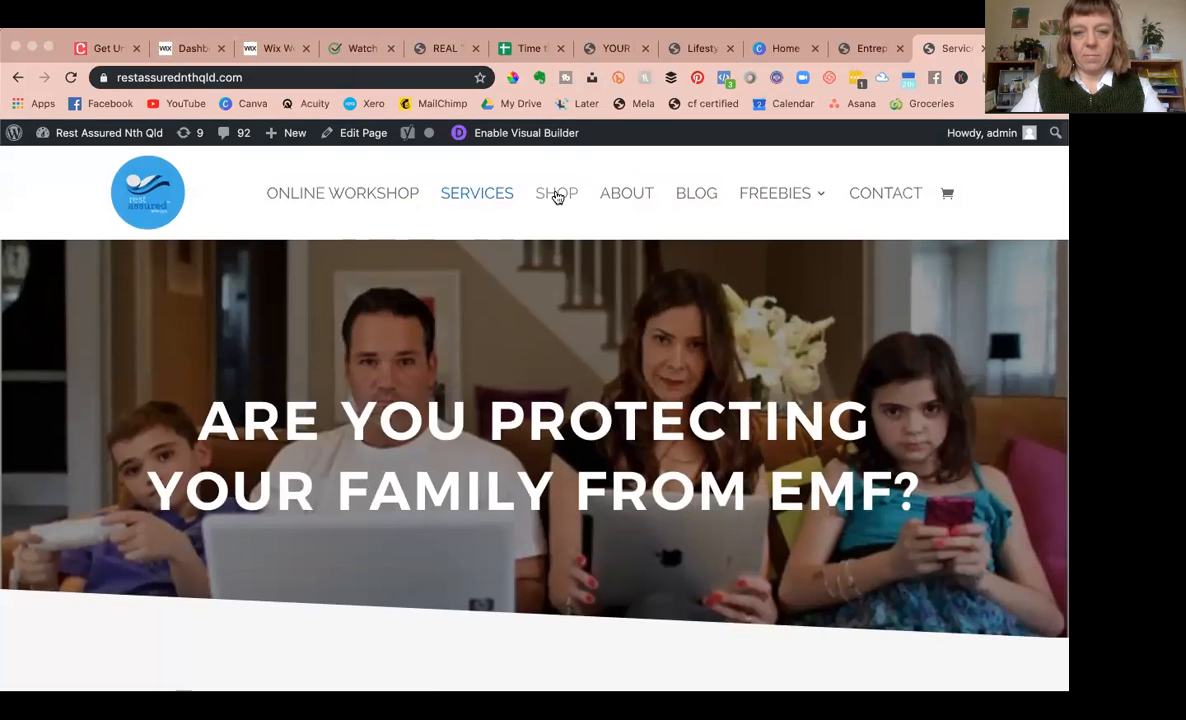
left_click(557, 196)
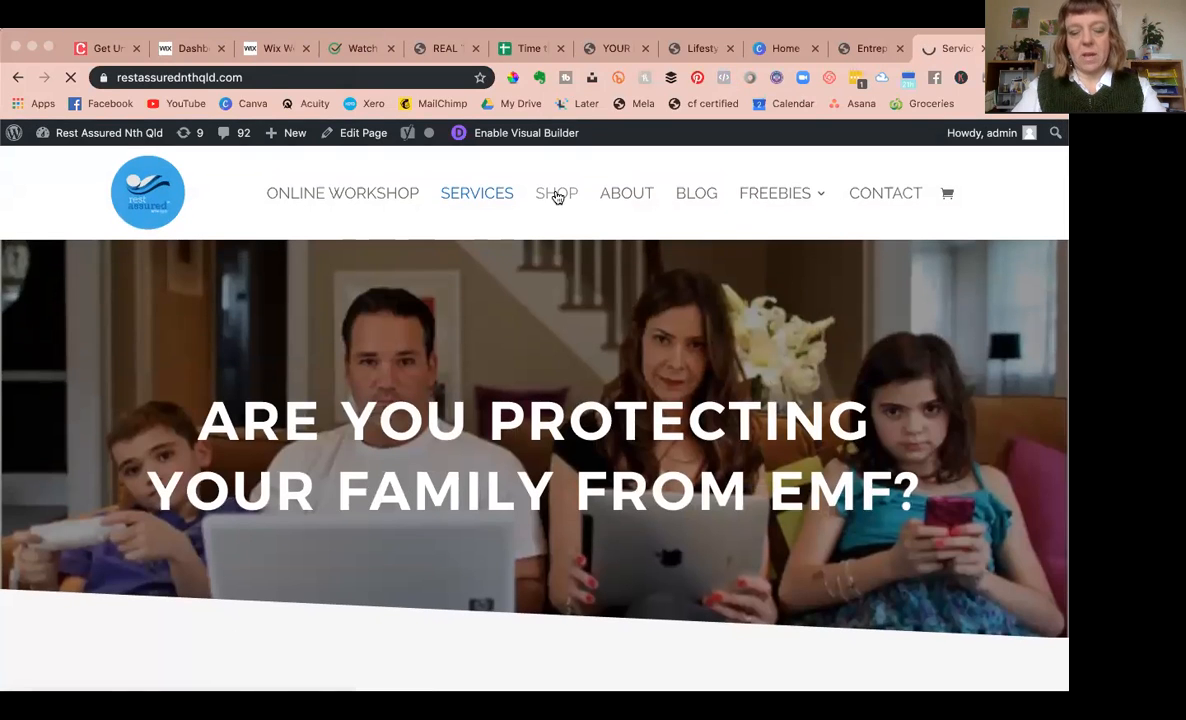
scroll(524, 415, "down", 3)
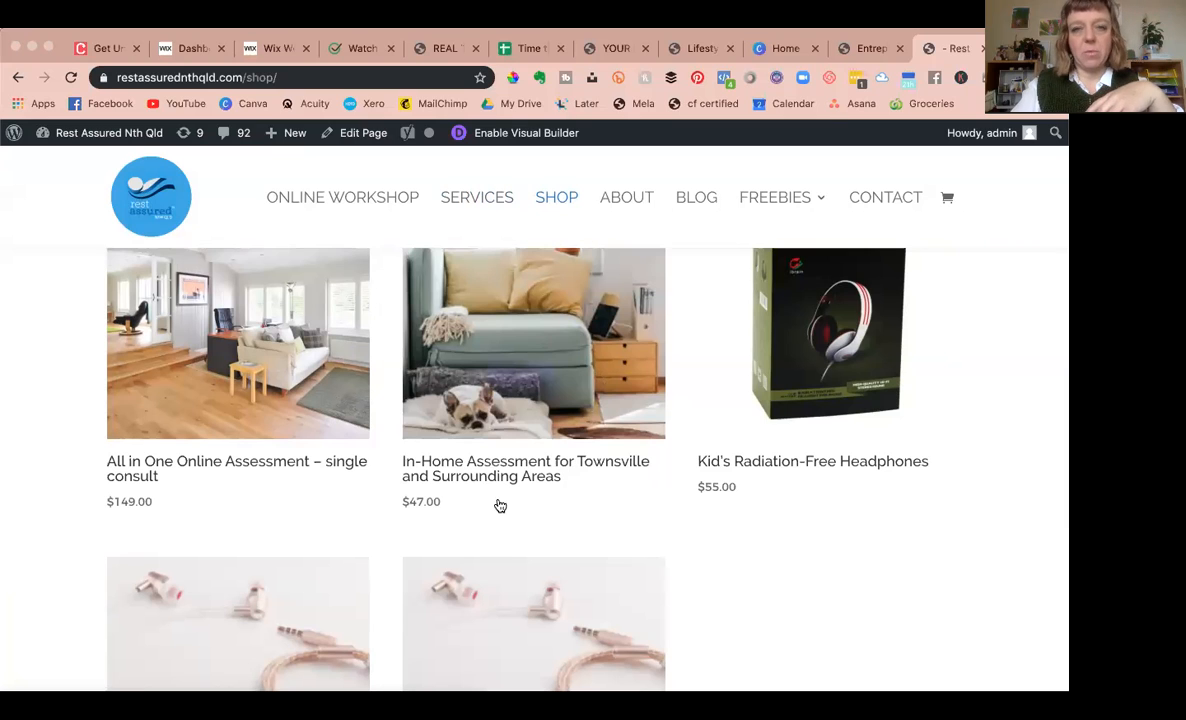
scroll(545, 532, "up", 3)
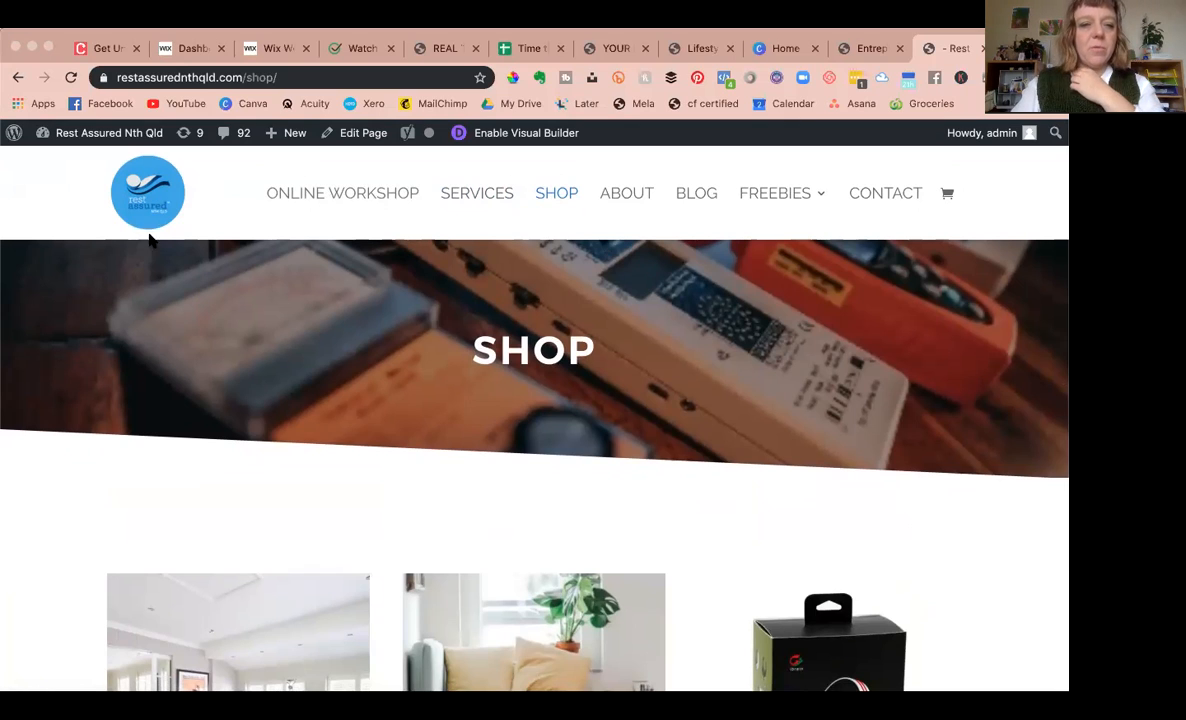
Step: Return to the WordPress dashboard and start adding a new product
left_click(107, 140)
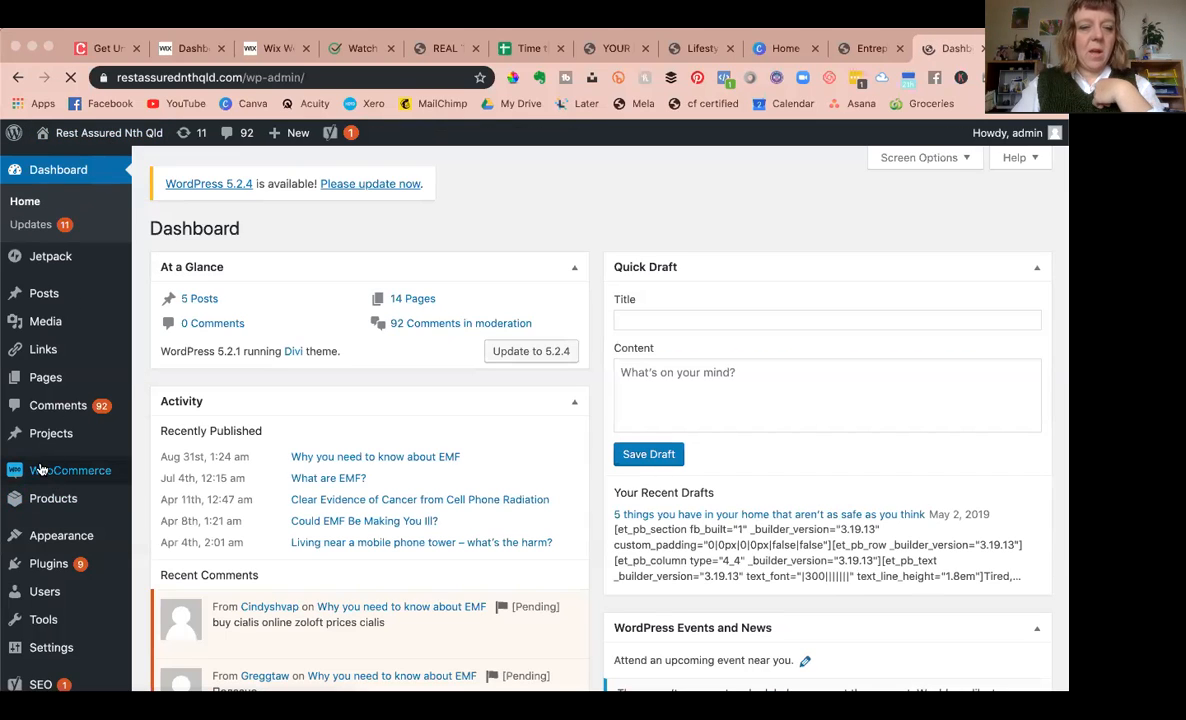
mouse_move(49, 472)
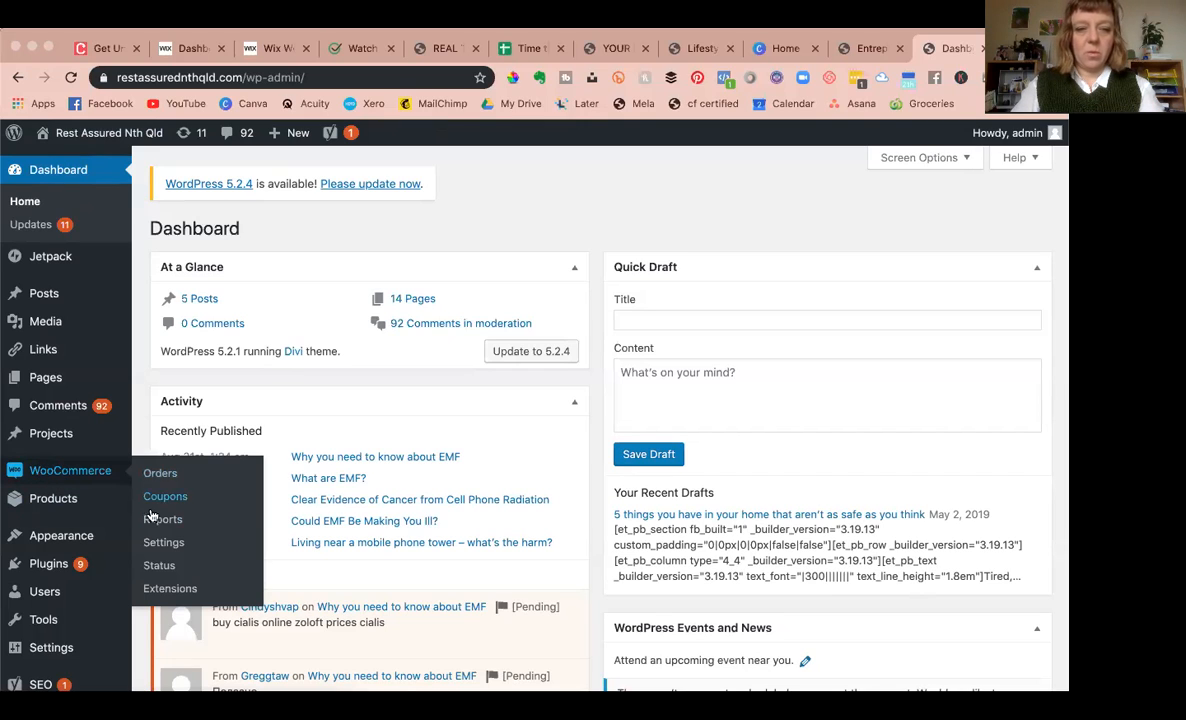
mouse_move(75, 499)
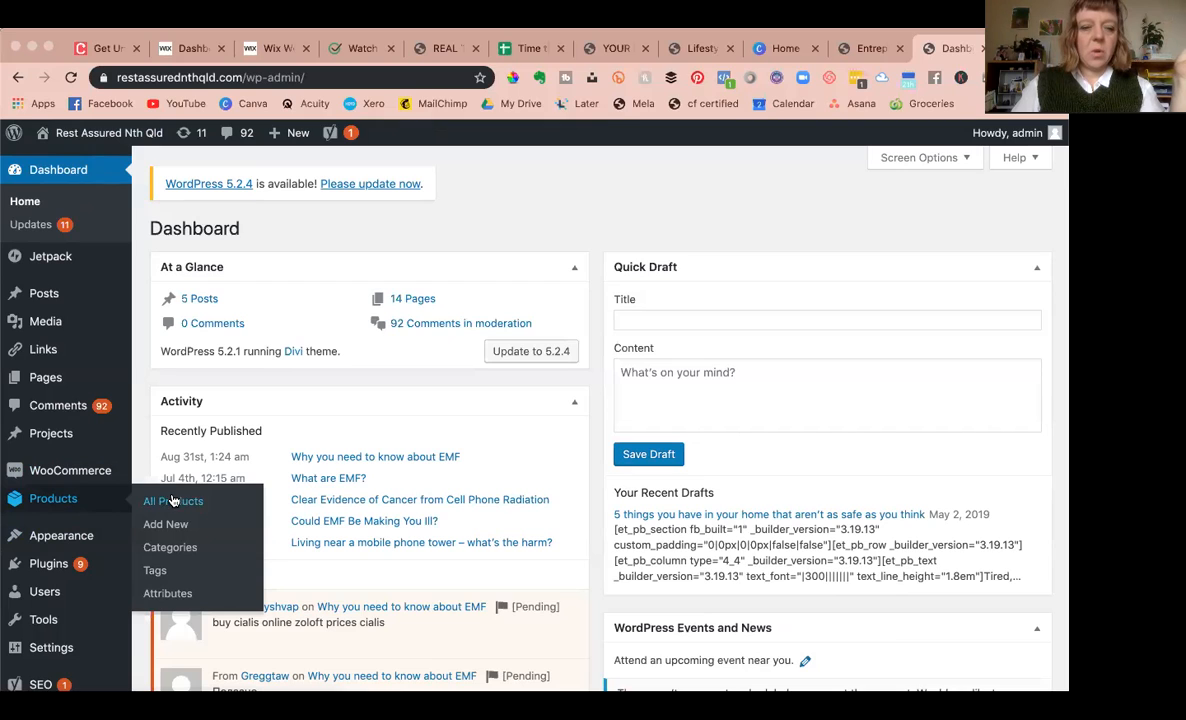
left_click(165, 533)
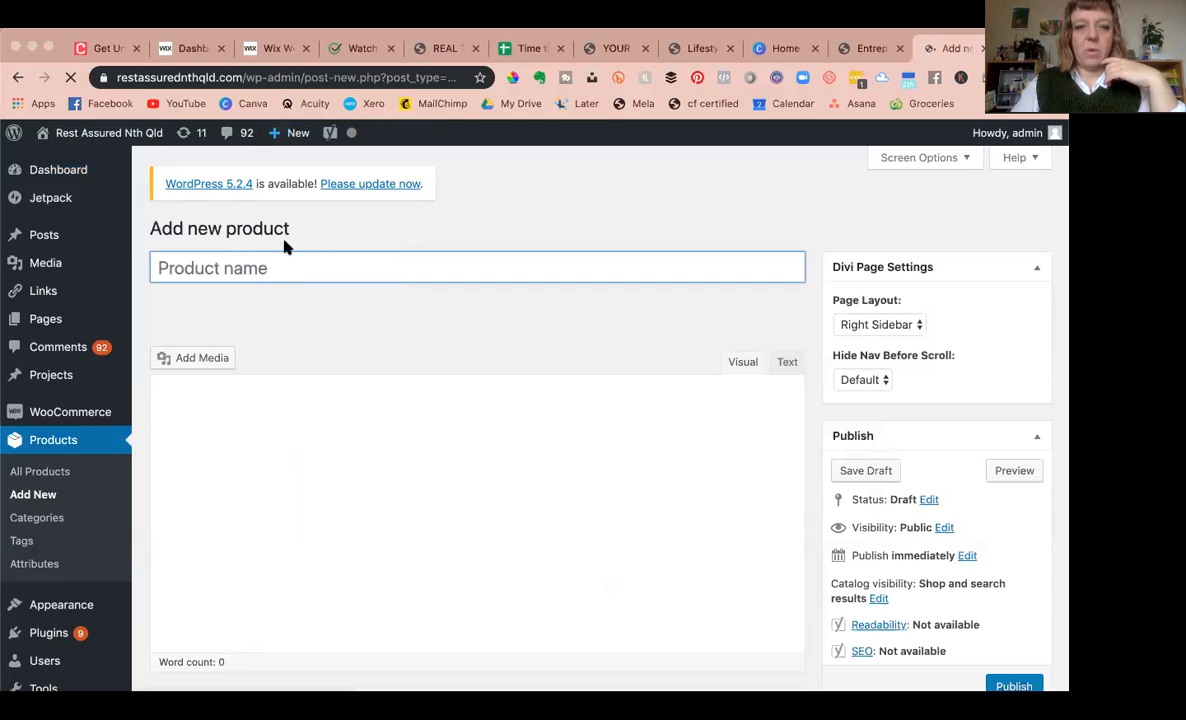
Step: Name the new product "Test demo"
mouse_move(275, 130)
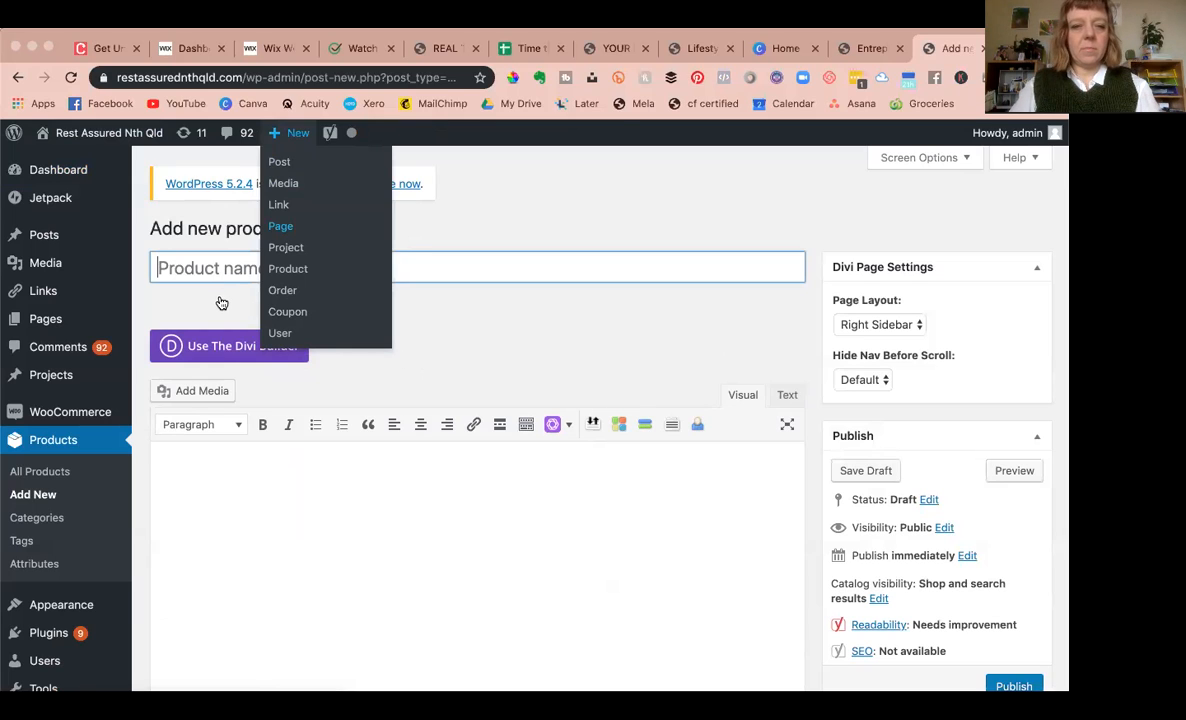
left_click(473, 180)
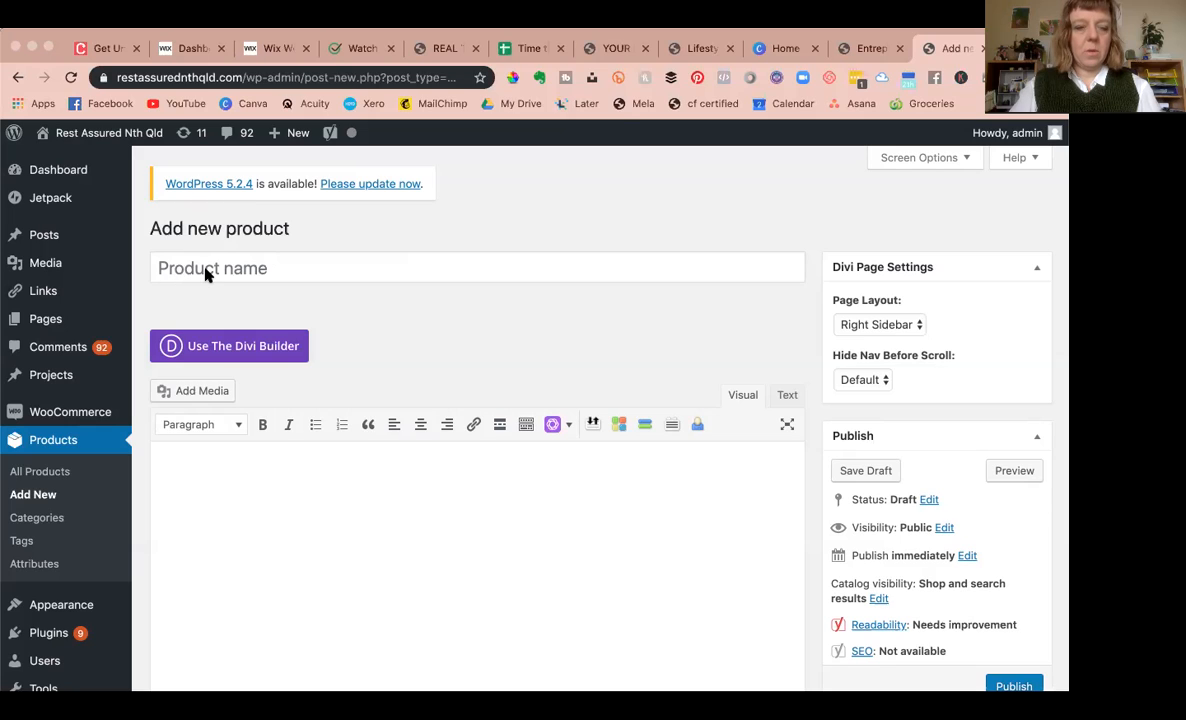
triple_click(188, 277)
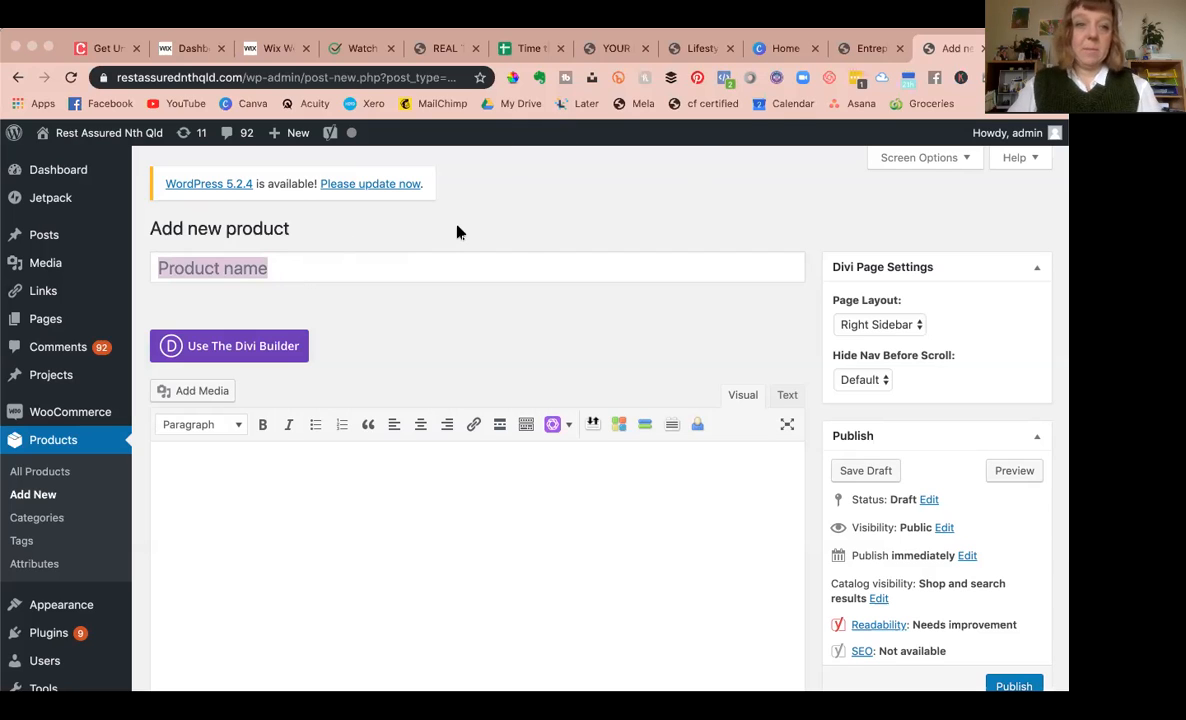
type("Test")
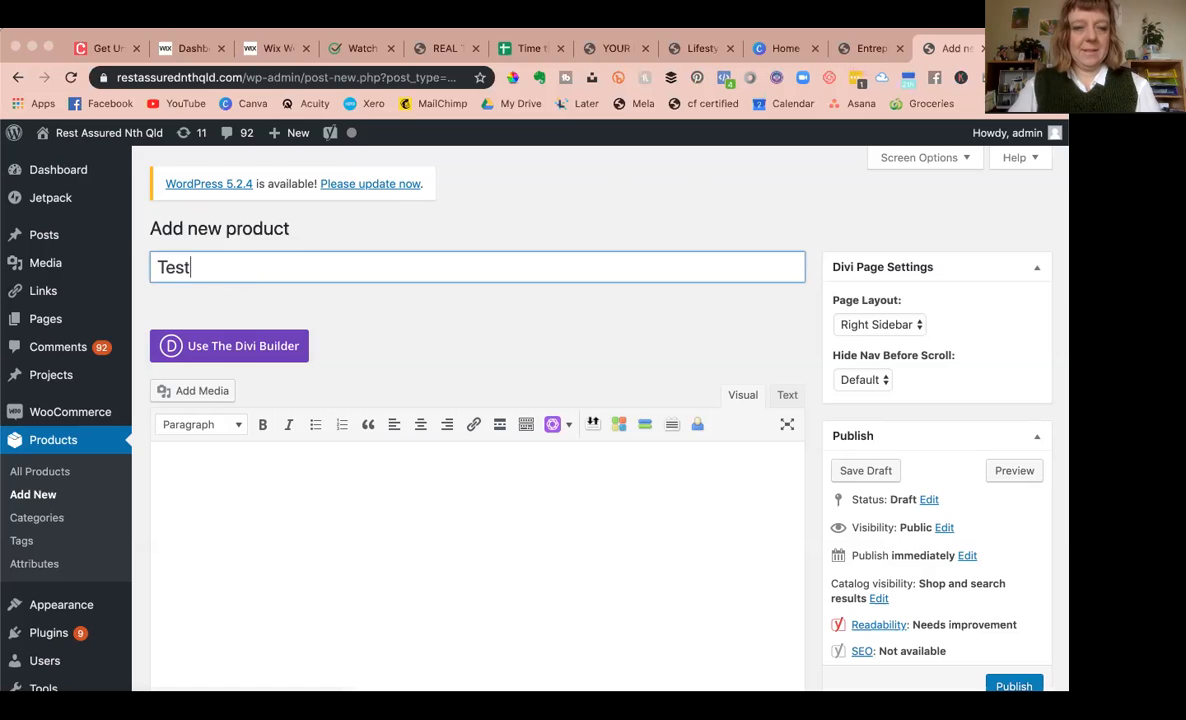
type(" demo")
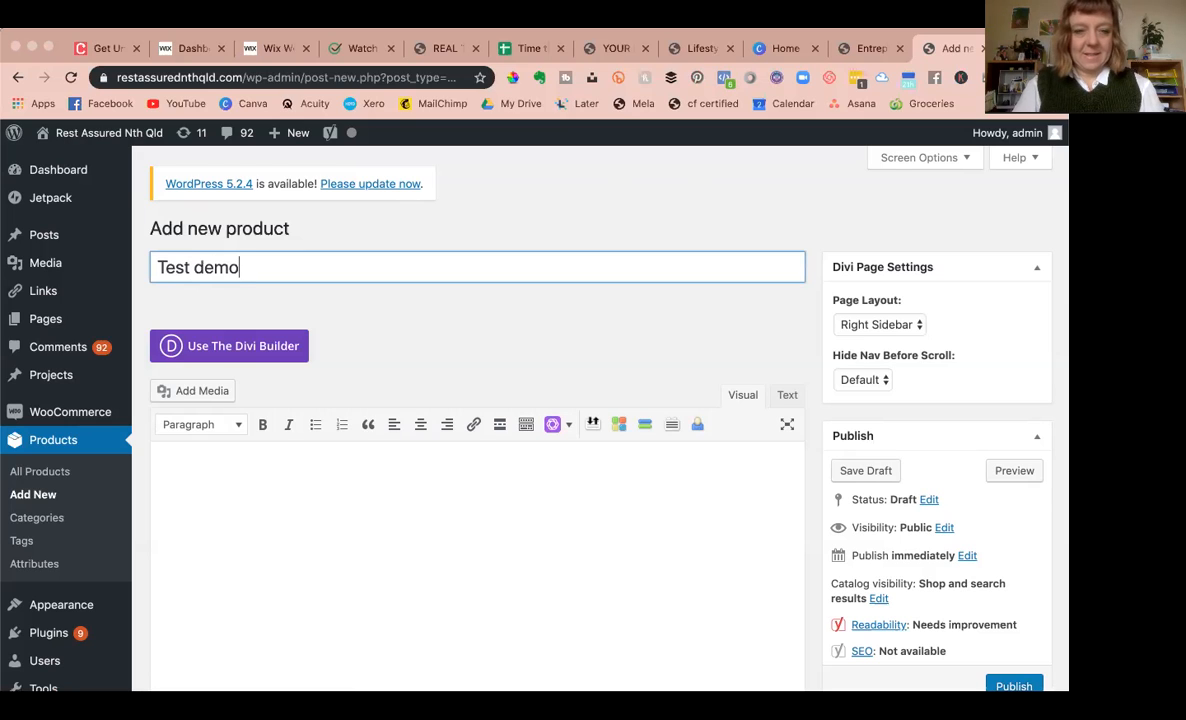
Step: Open the live site in a new tab and examine the shop's In-Home Assessment for Townsville and Surrounding Areas product page
scroll(617, 386, "down", 2)
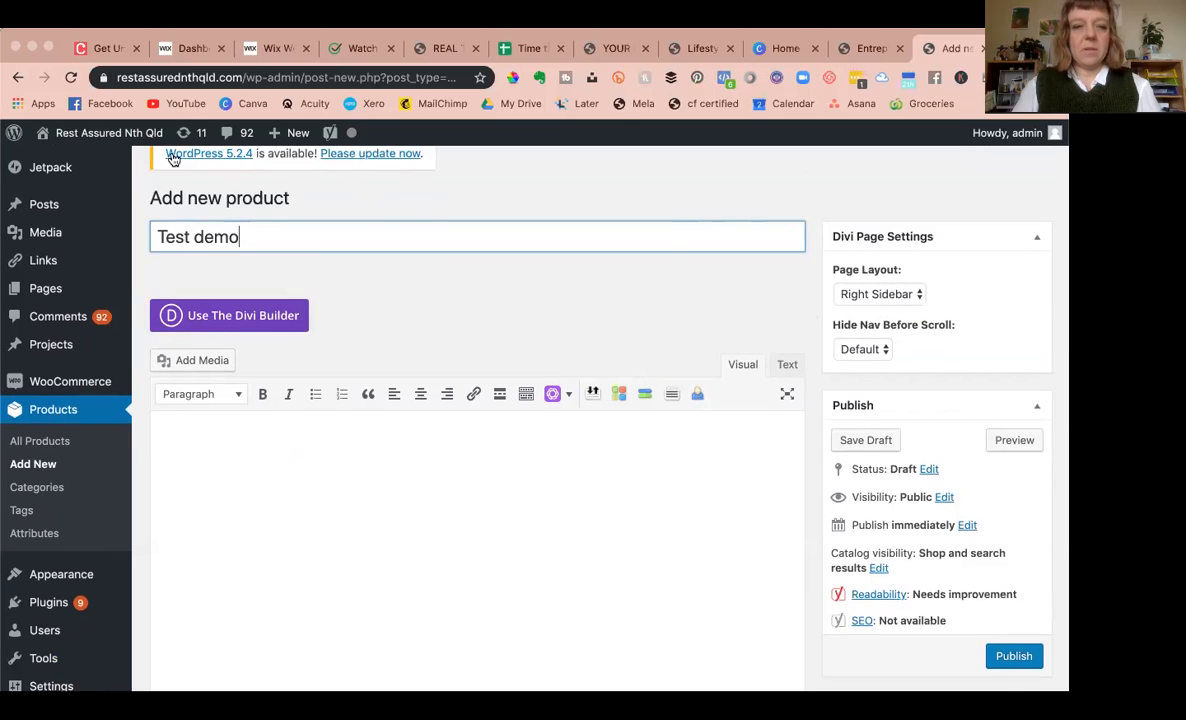
left_click(105, 137, "super")
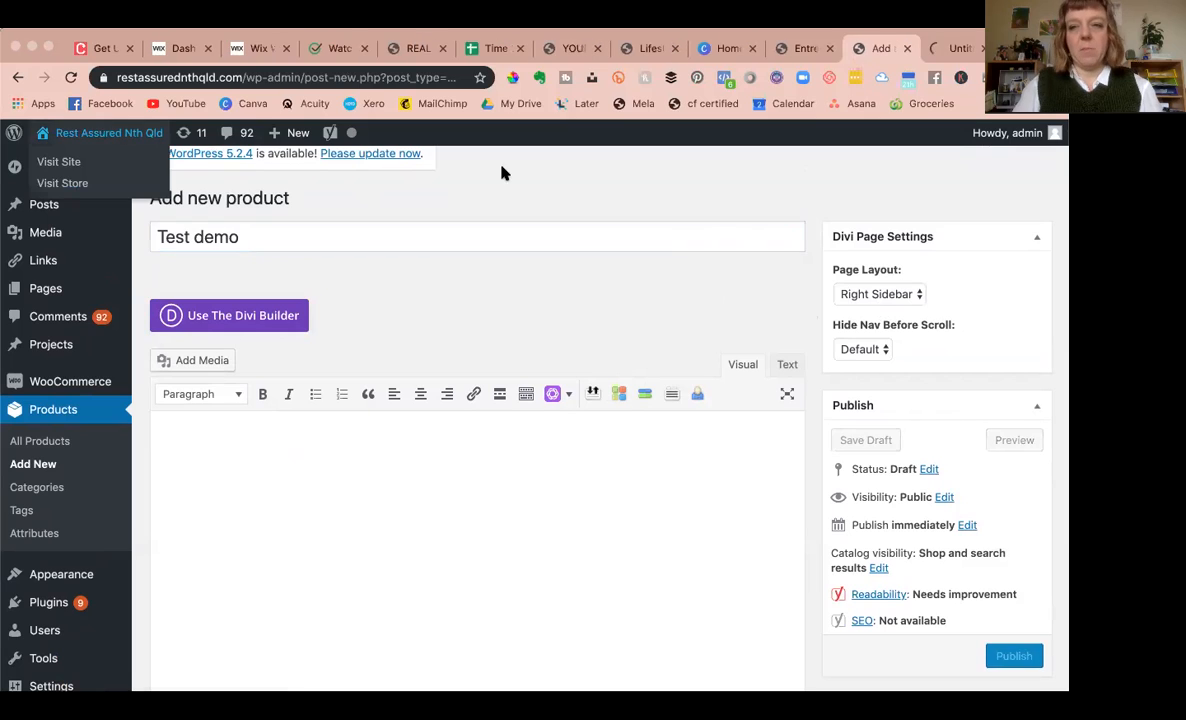
left_click(958, 48)
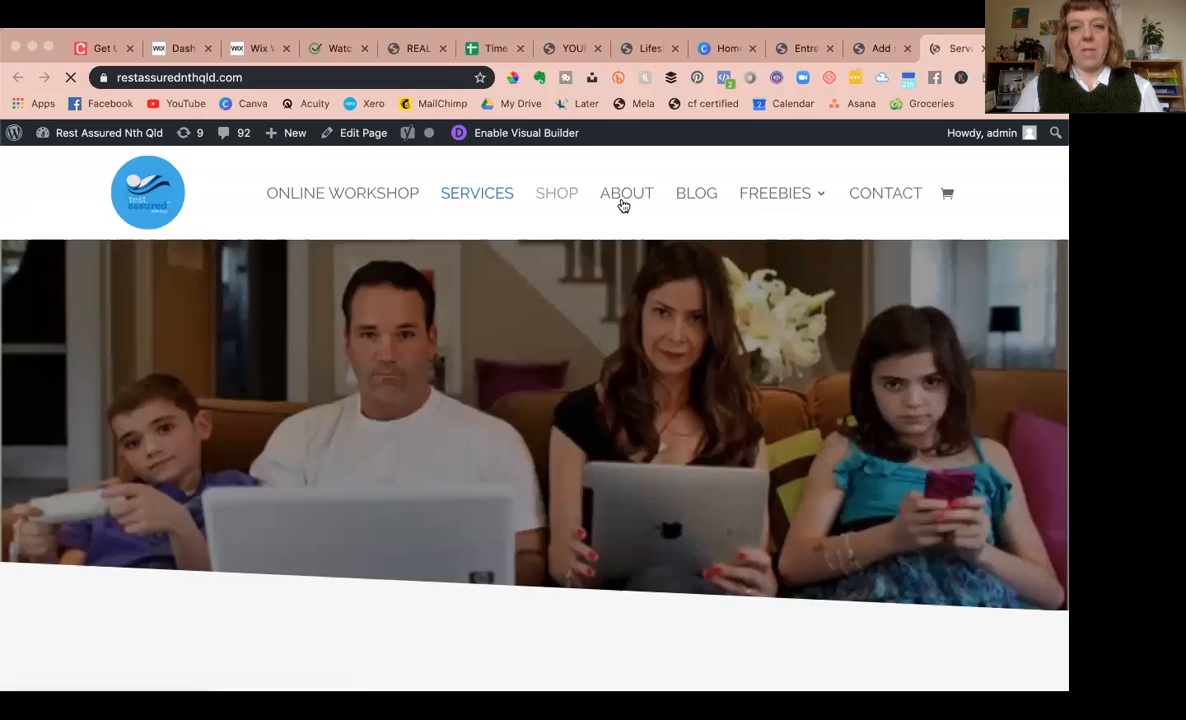
left_click(547, 197)
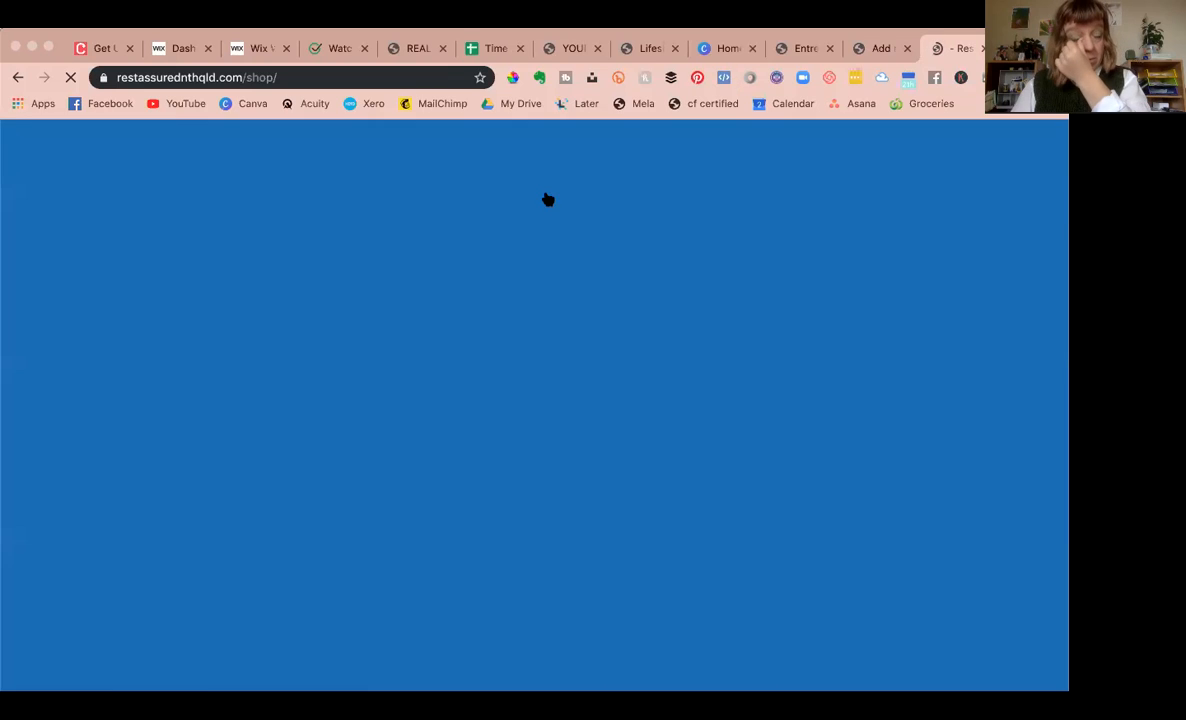
scroll(550, 350, "down", 3)
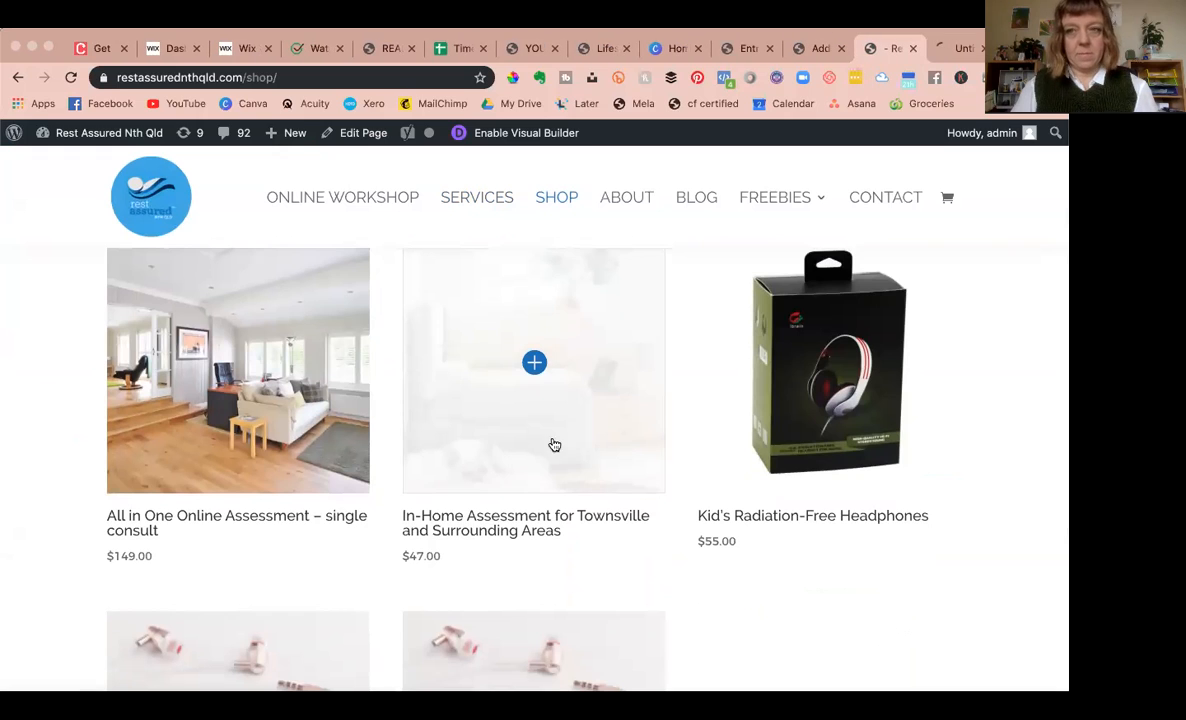
left_click(958, 48)
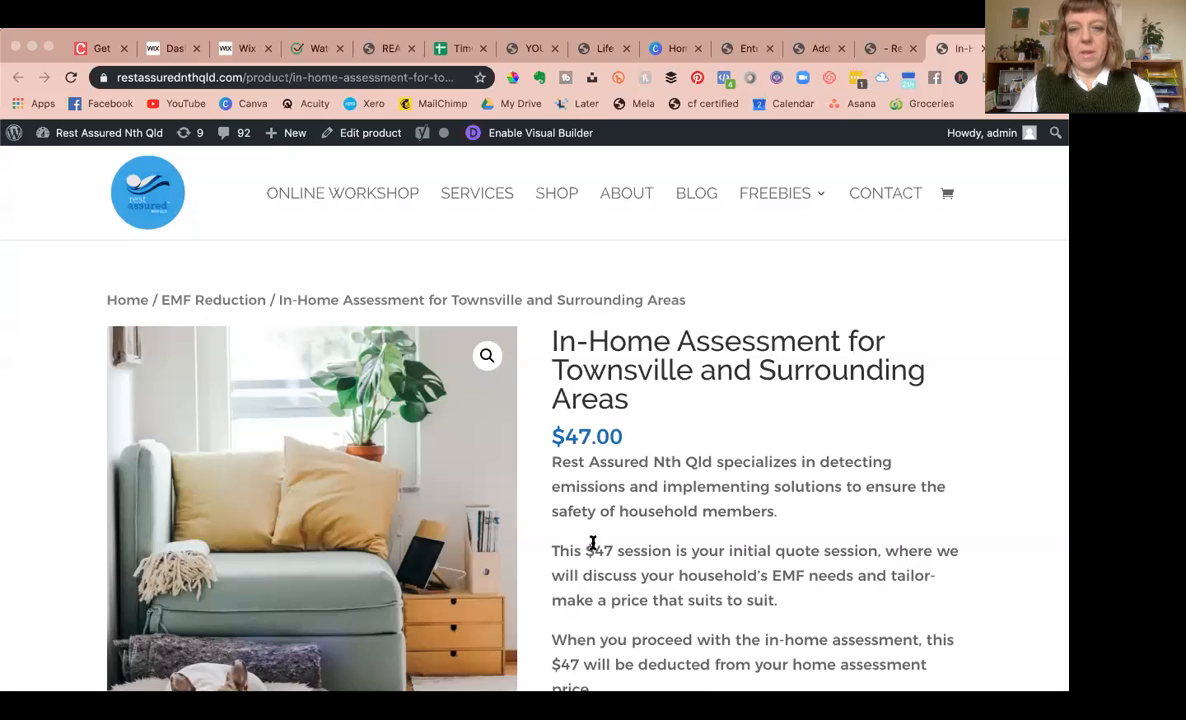
scroll(605, 535, "down", 1)
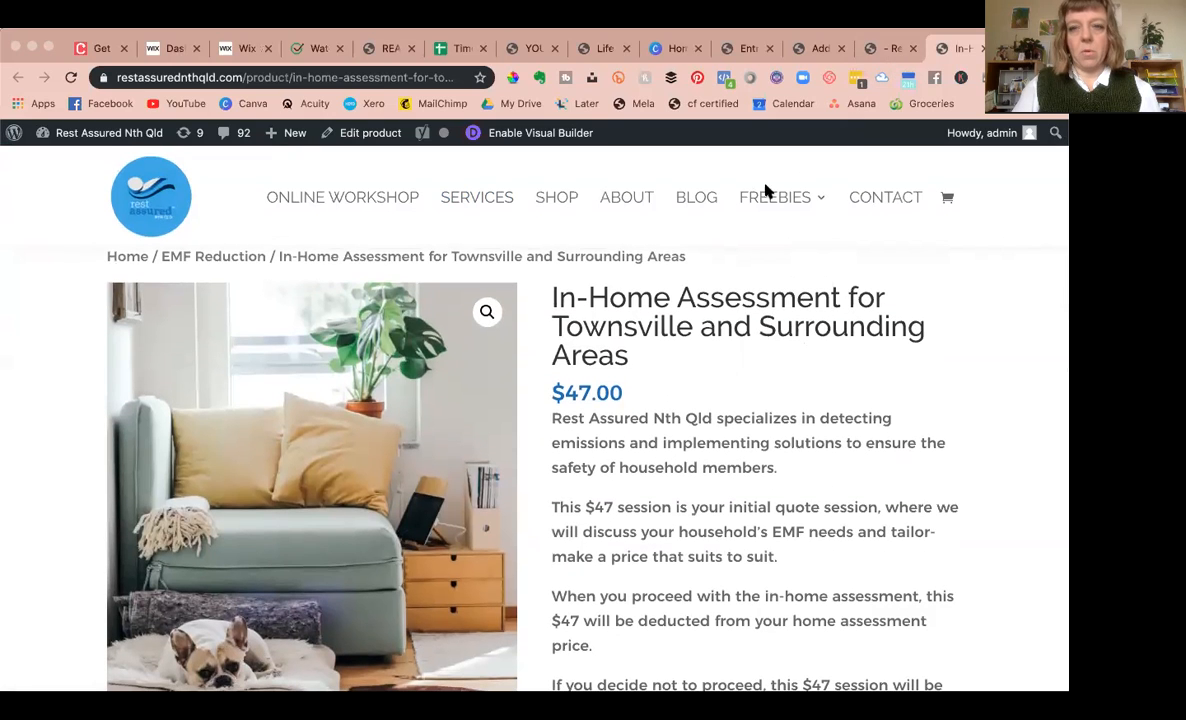
Step: Open the blog in a new tab and examine the content and sidebar of the post "Clear Evidence of Cancer from Cell Phone Radiation"
left_click(701, 198, "super")
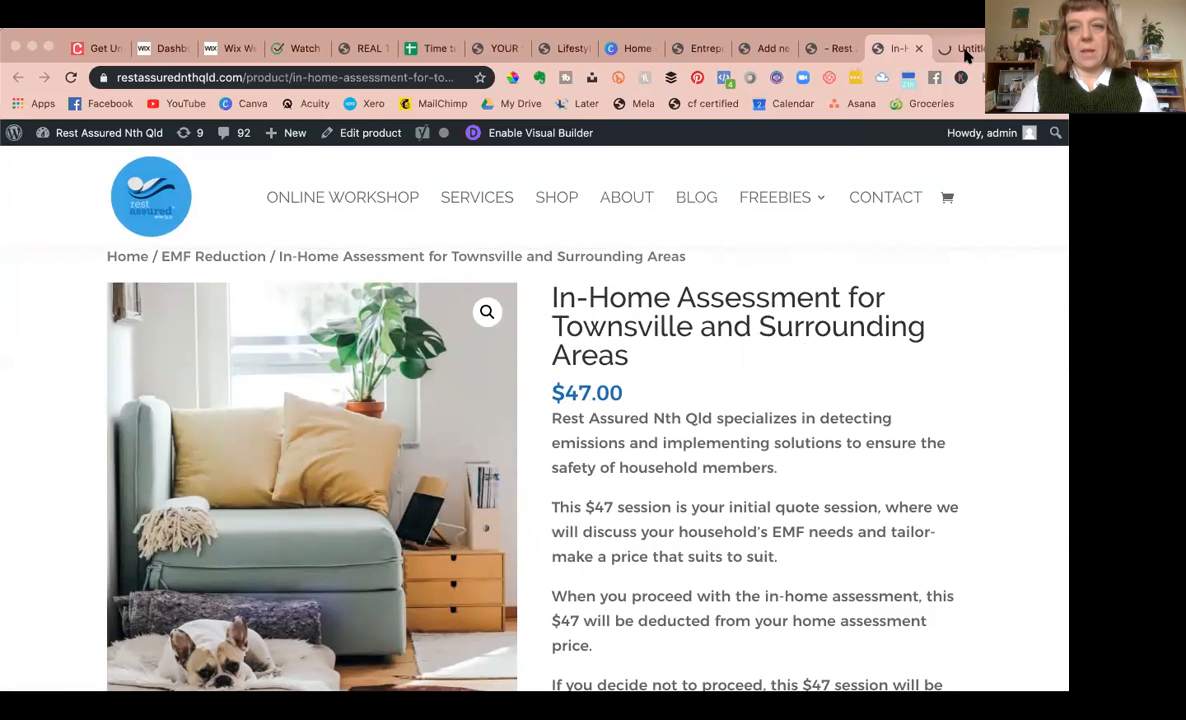
left_click(966, 48)
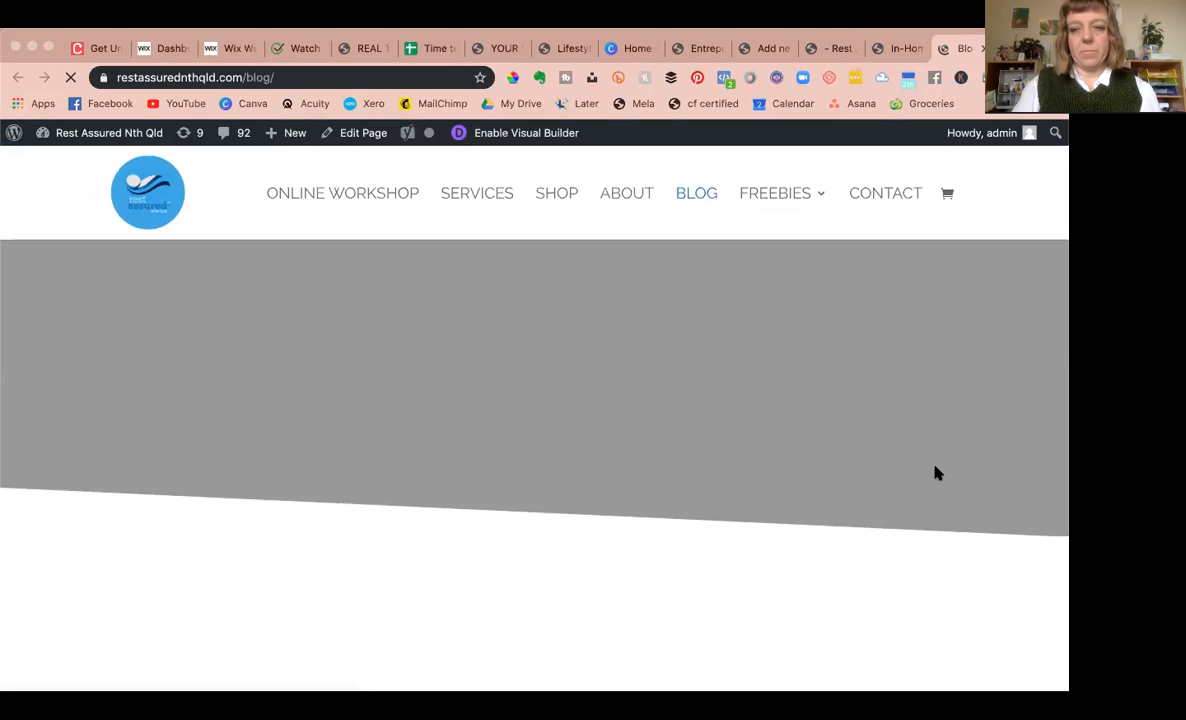
scroll(936, 475, "down", 4)
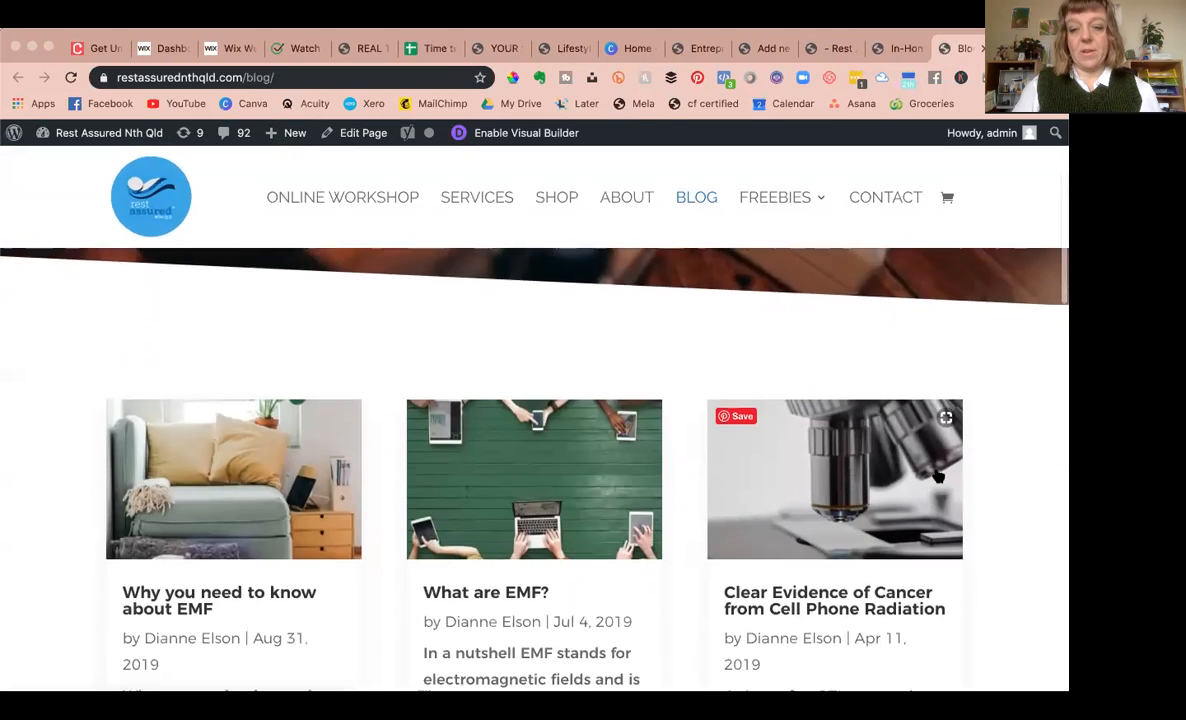
left_click(815, 447)
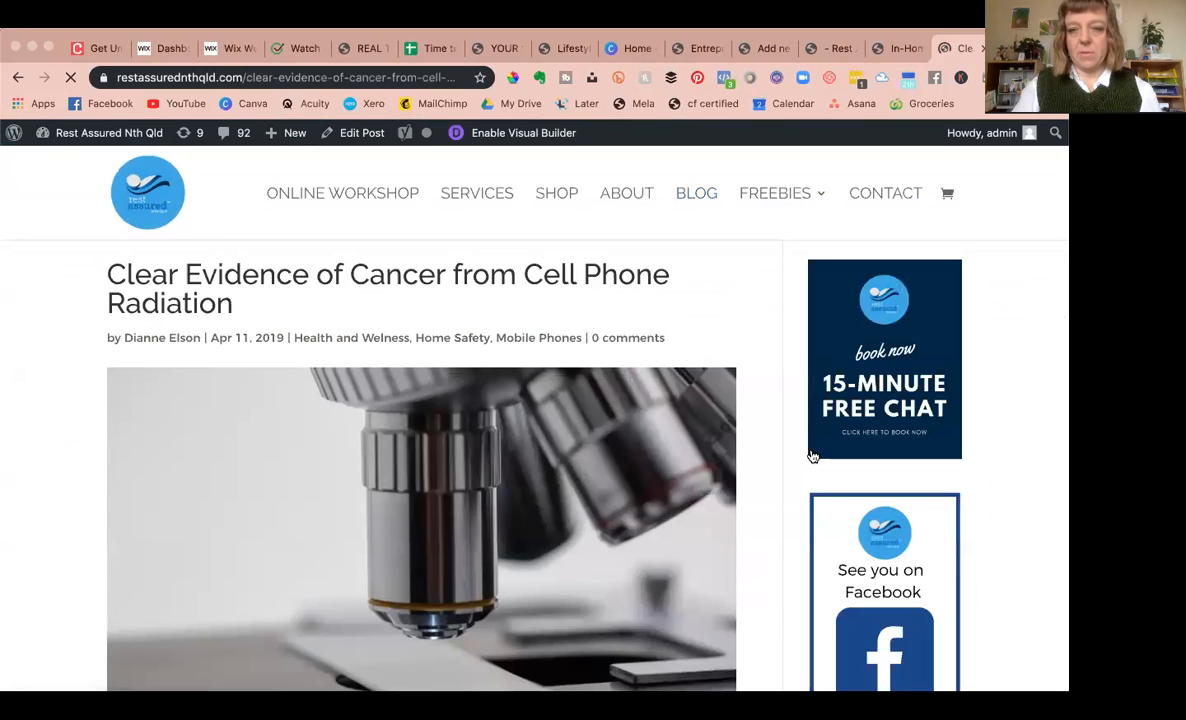
scroll(885, 450, "down", 5)
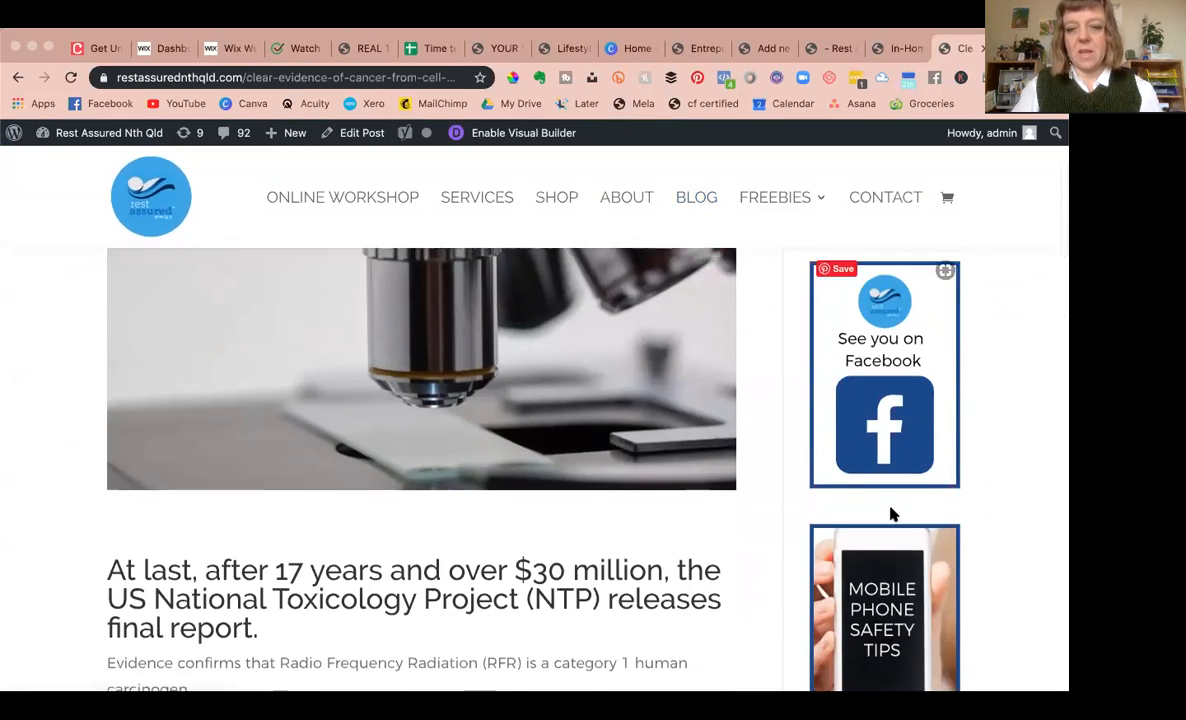
scroll(400, 465, "down", 5)
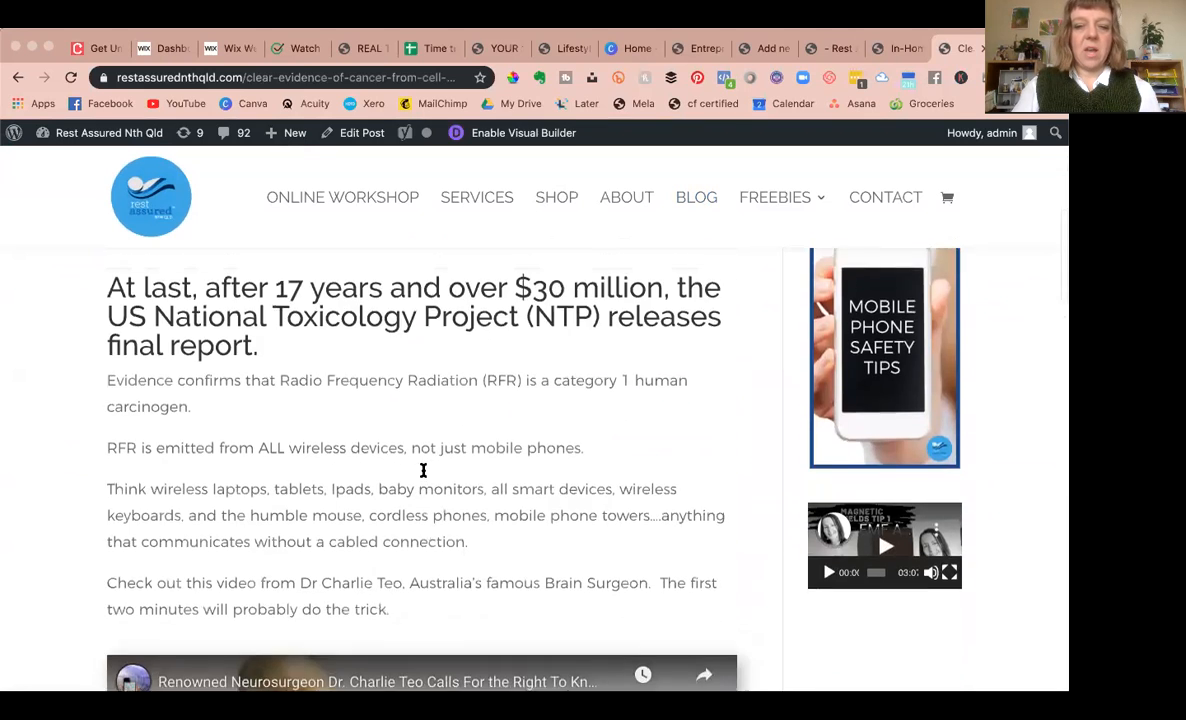
scroll(847, 475, "up", 7)
scroll(847, 475, "down", 9)
scroll(846, 470, "up", 3)
scroll(846, 470, "up", 3)
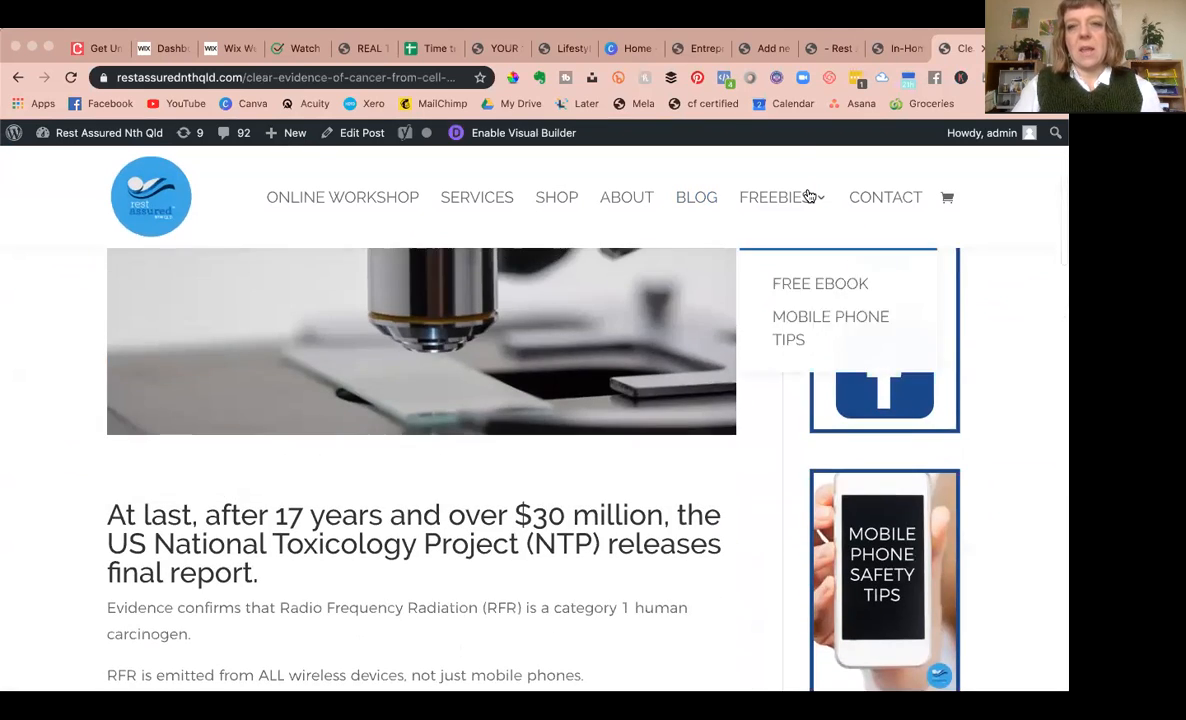
Step: Examine the shop's In-Home Assessment product page without a sidebar, including its description and related products
left_click(838, 48)
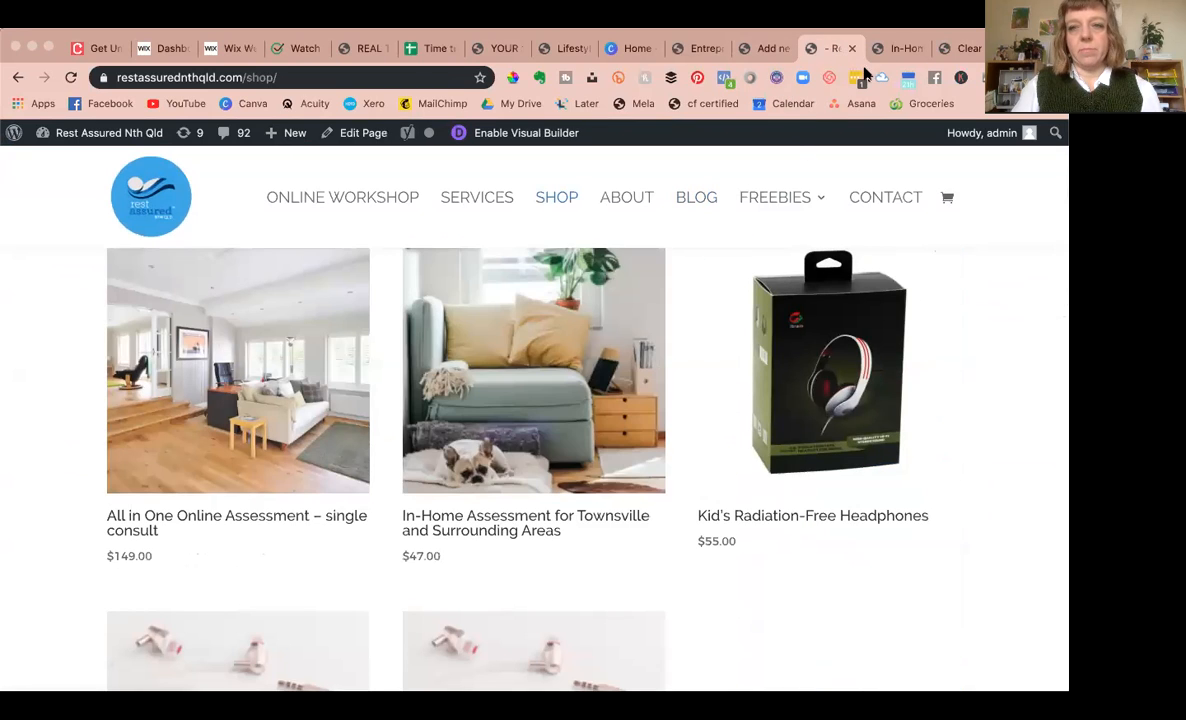
left_click(895, 52)
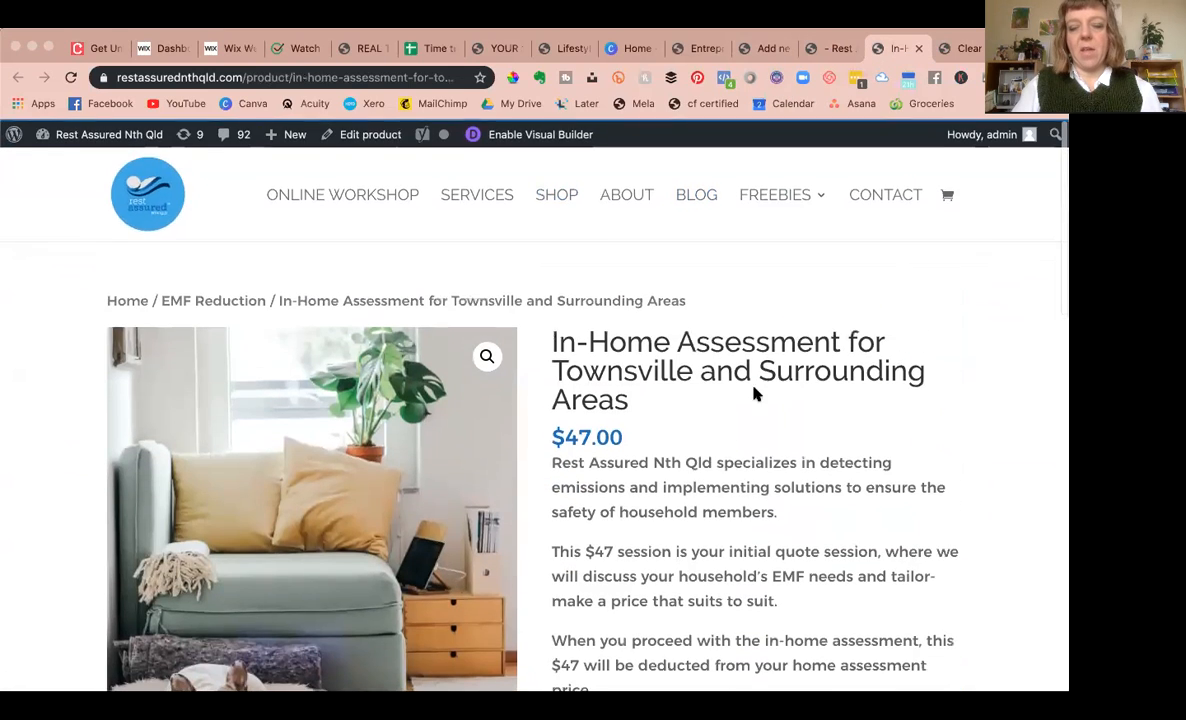
scroll(948, 551, "down", 5)
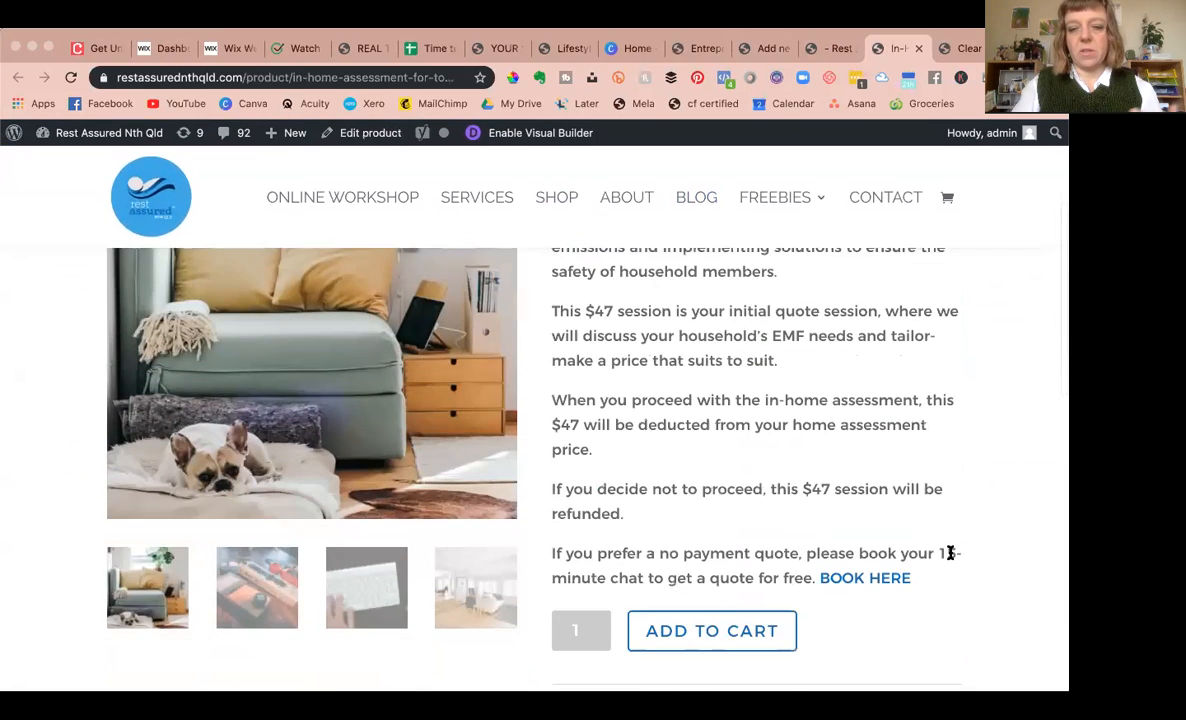
scroll(951, 559, "down", 7)
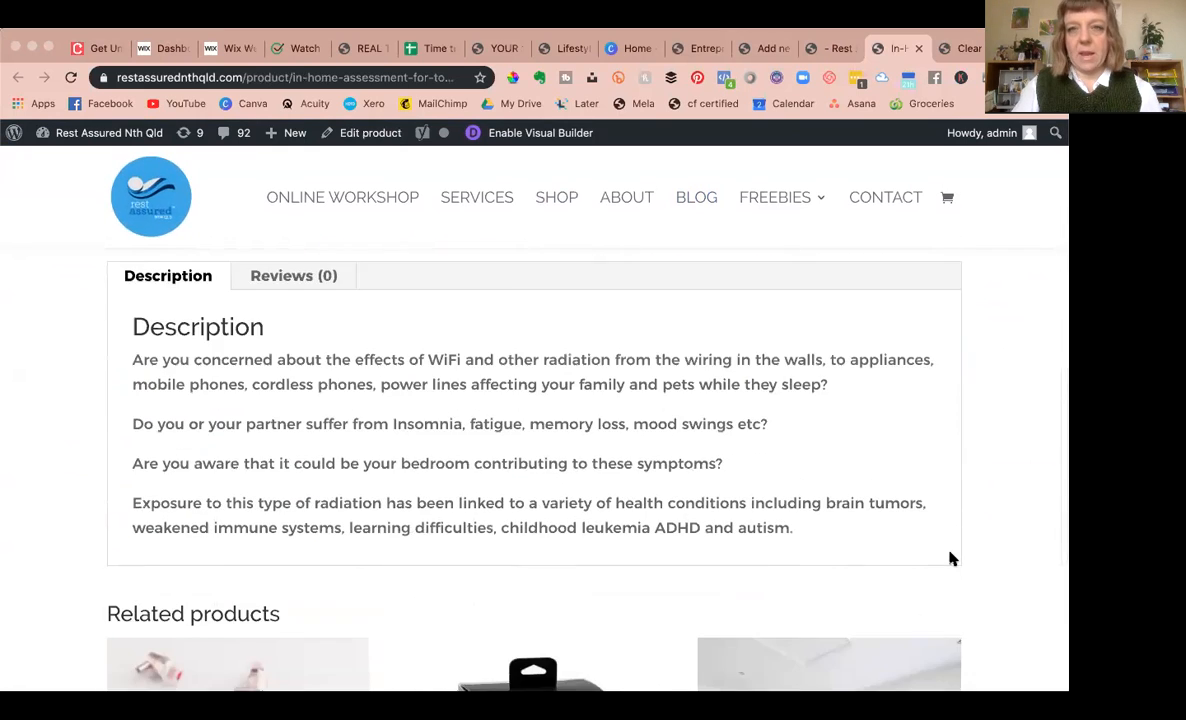
scroll(951, 559, "up", 8)
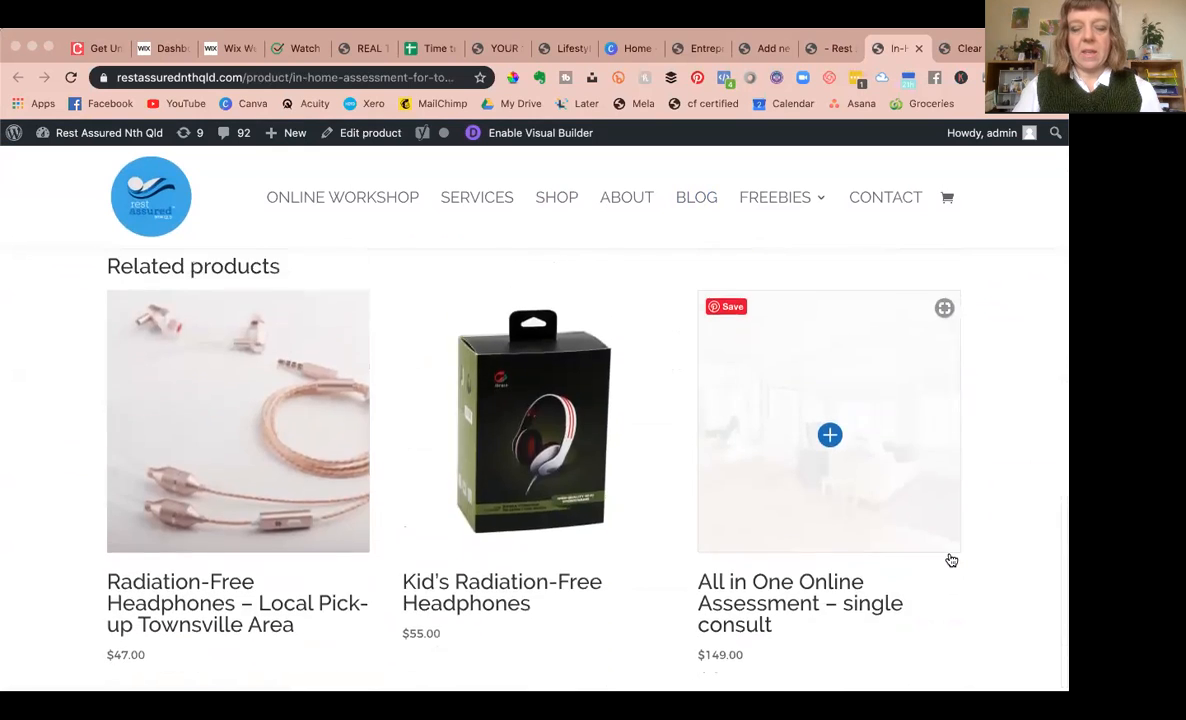
scroll(951, 559, "up", 4)
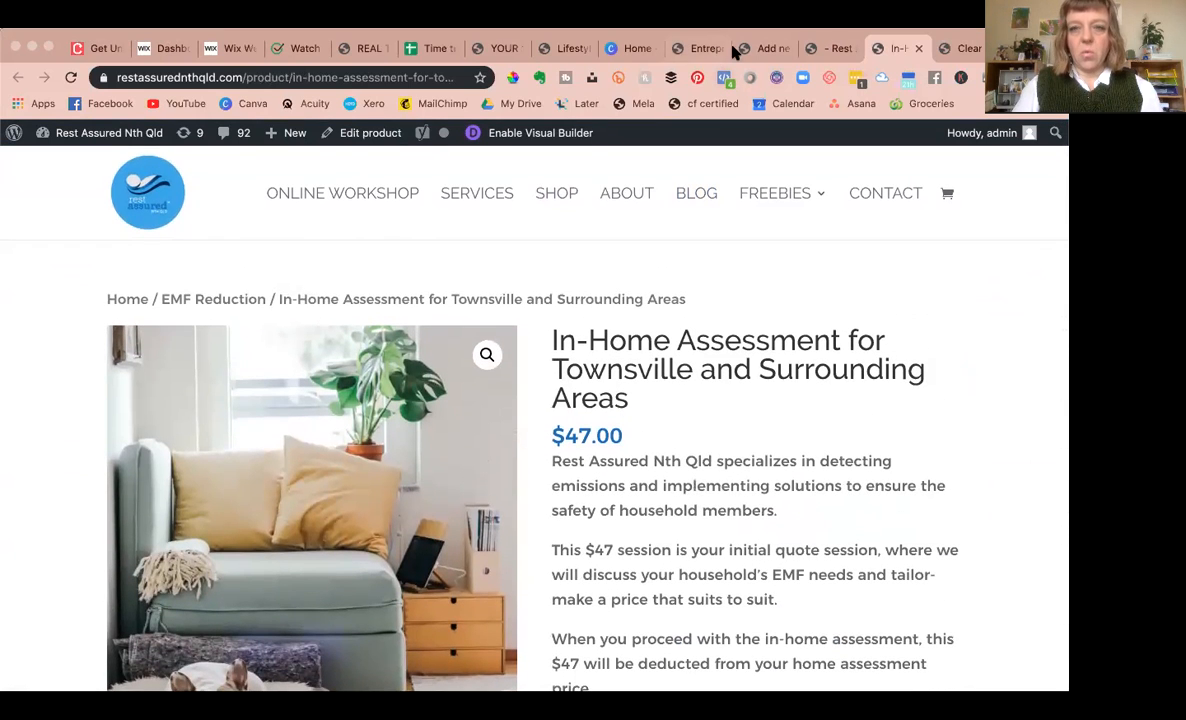
Step: Return to the new product's editing page and review its page layout options, publish settings and product categories
left_click(778, 48)
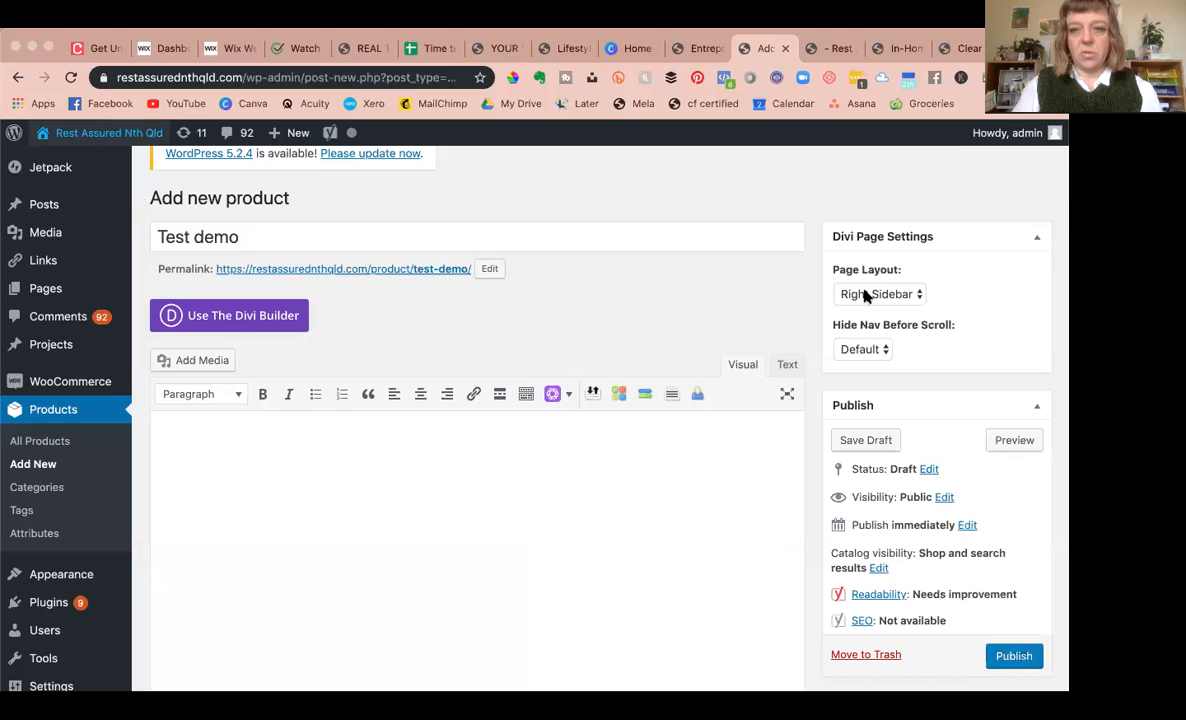
left_click(866, 295)
left_click(748, 302)
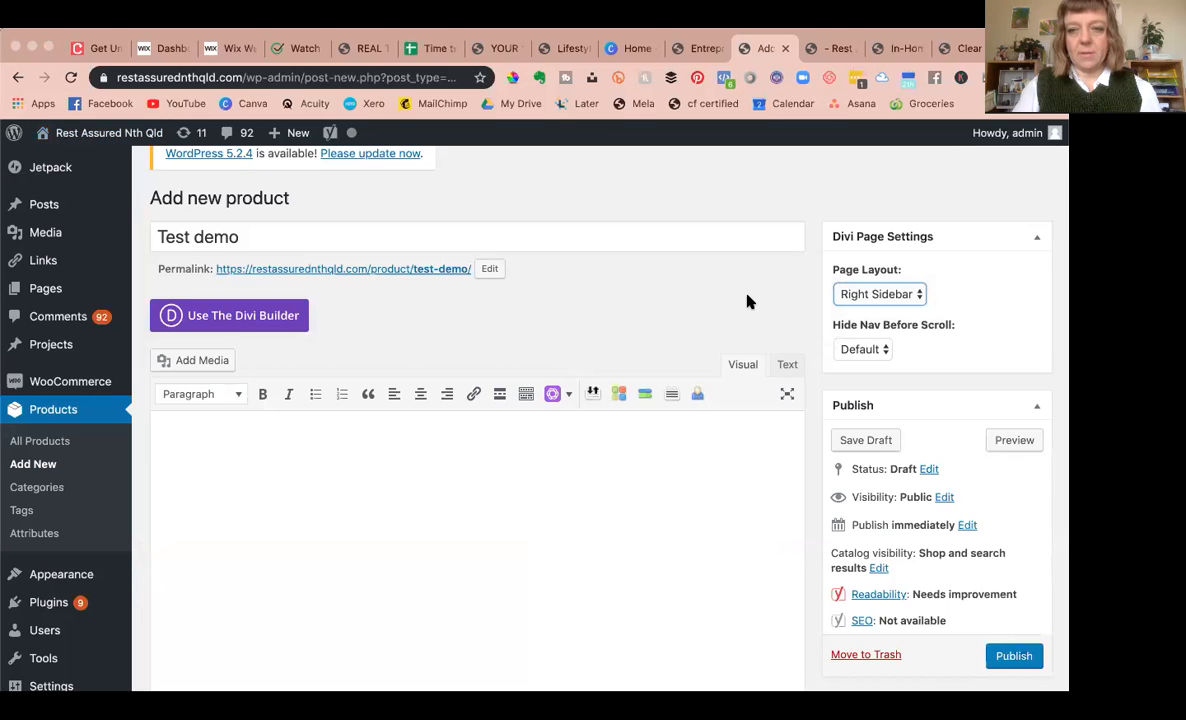
scroll(821, 424, "down", 3)
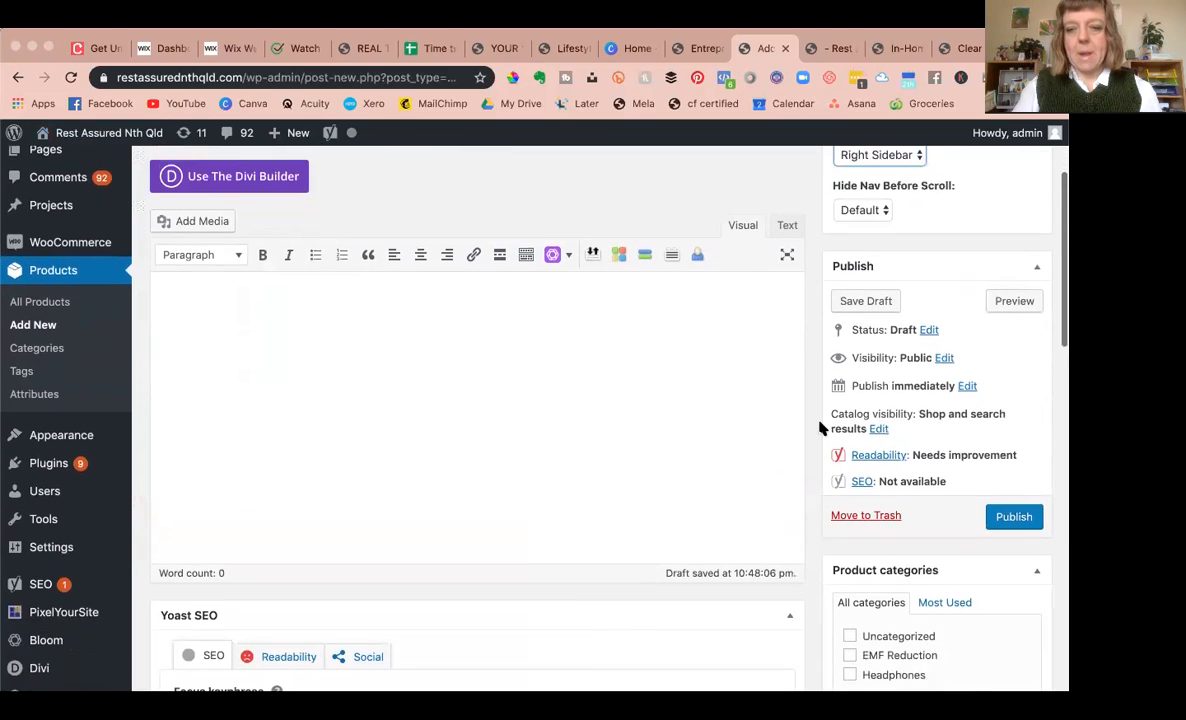
scroll(821, 426, "down", 4)
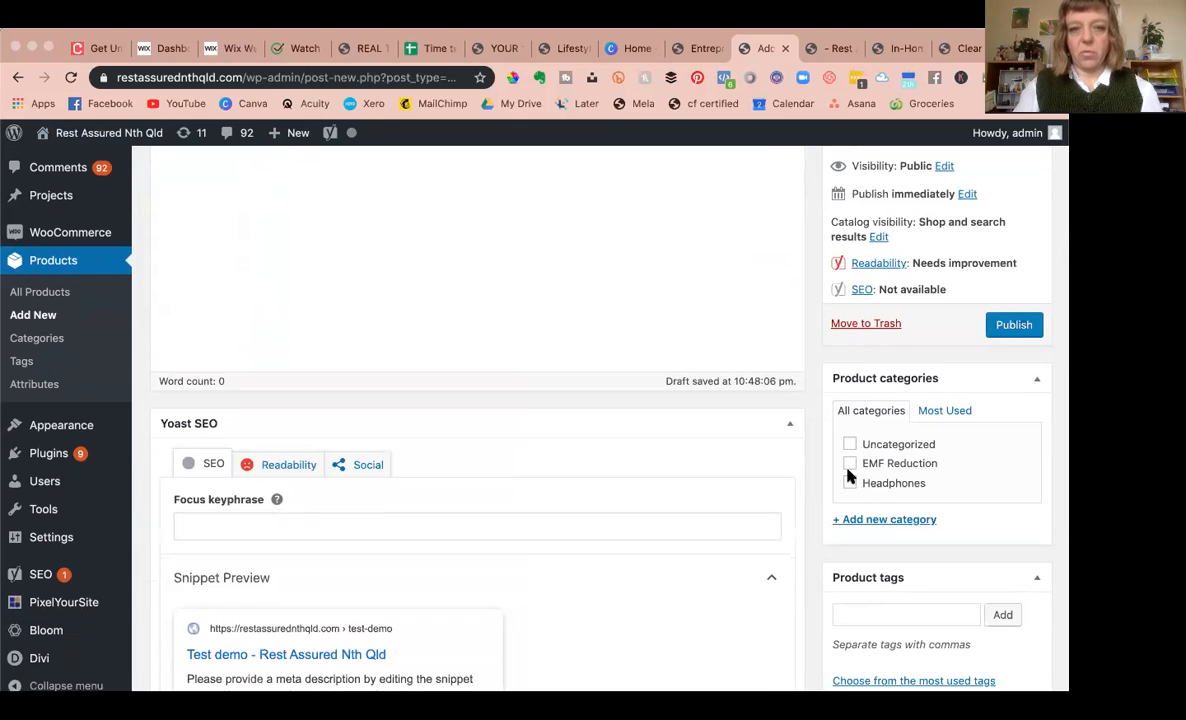
scroll(709, 392, "up", 5)
scroll(564, 484, "down", 3)
scroll(564, 484, "up", 3)
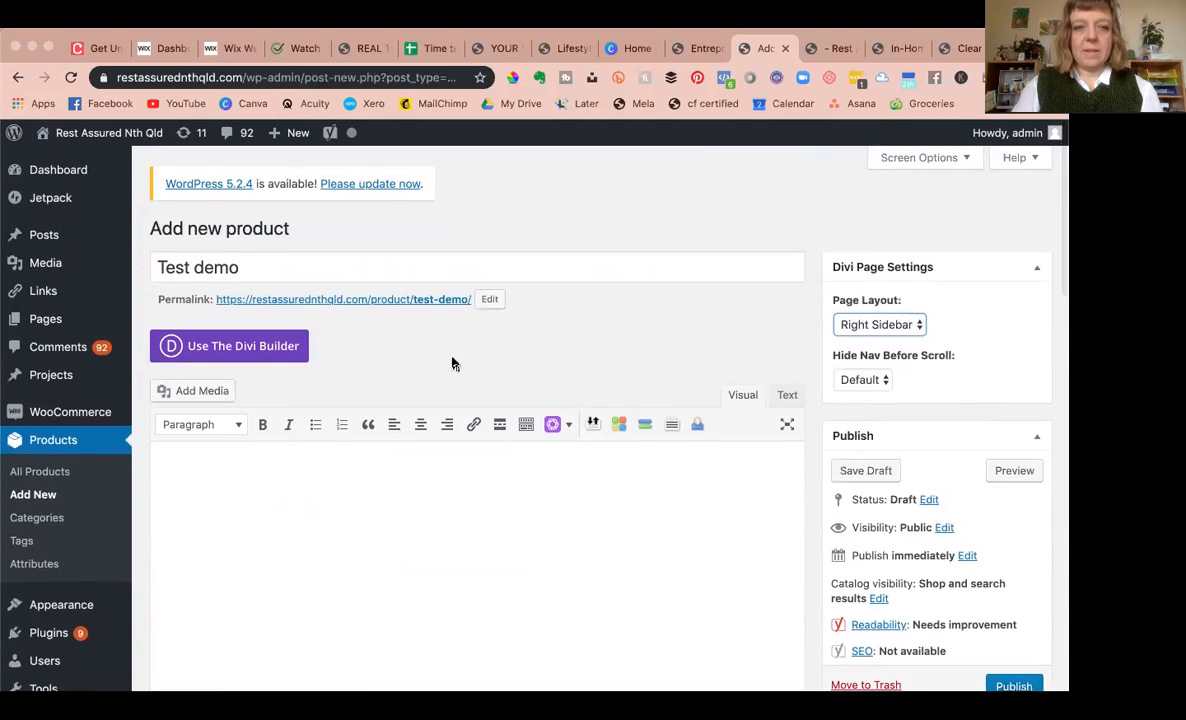
Step: Fill the product's main description with the placeholder text "fnjsdnfjsnfjs f dsjofnos fsojnfo"
scroll(462, 400, "down", 2)
left_click(360, 404)
type("fnisdnfisnfis ")
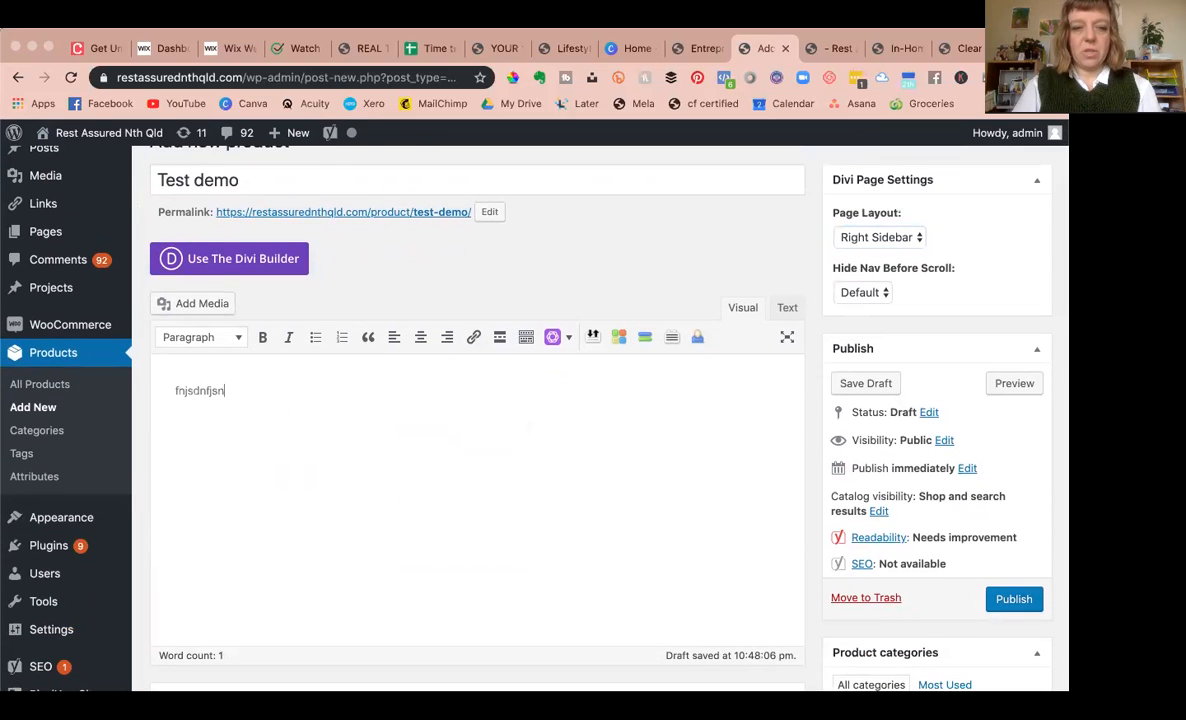
type("f dsjofnos fsojnfo")
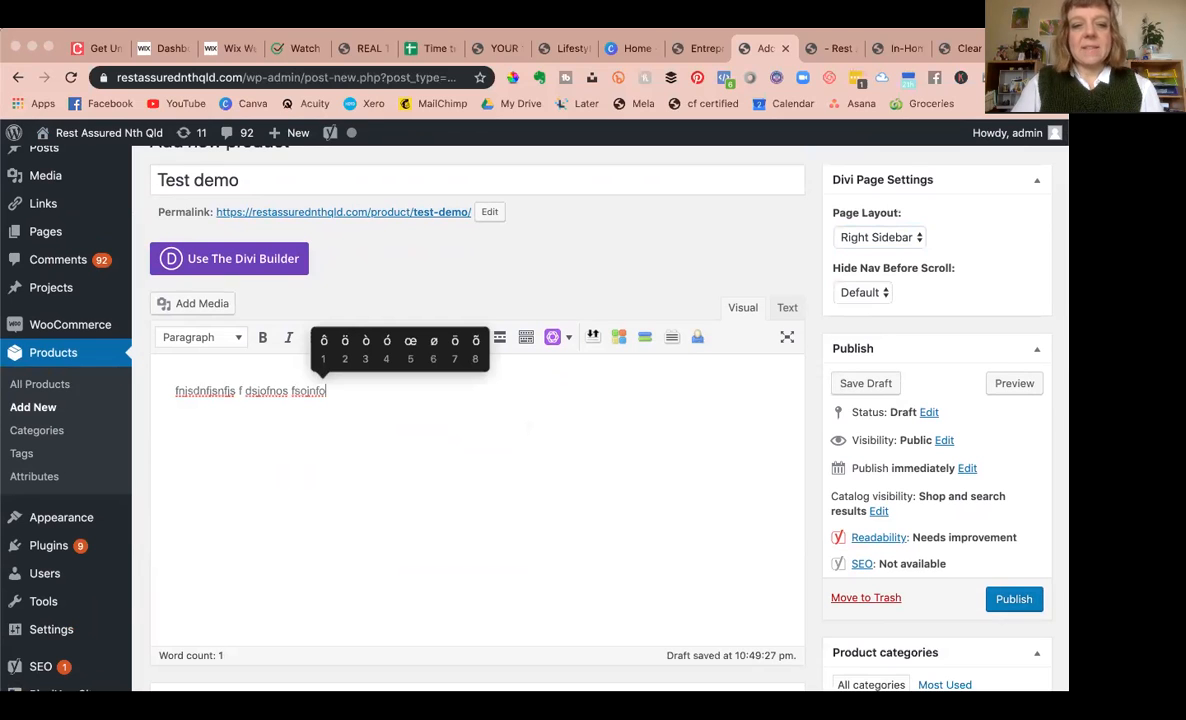
Step: Enter "at the top" as the first line of the product short description
scroll(331, 519, "down", 1)
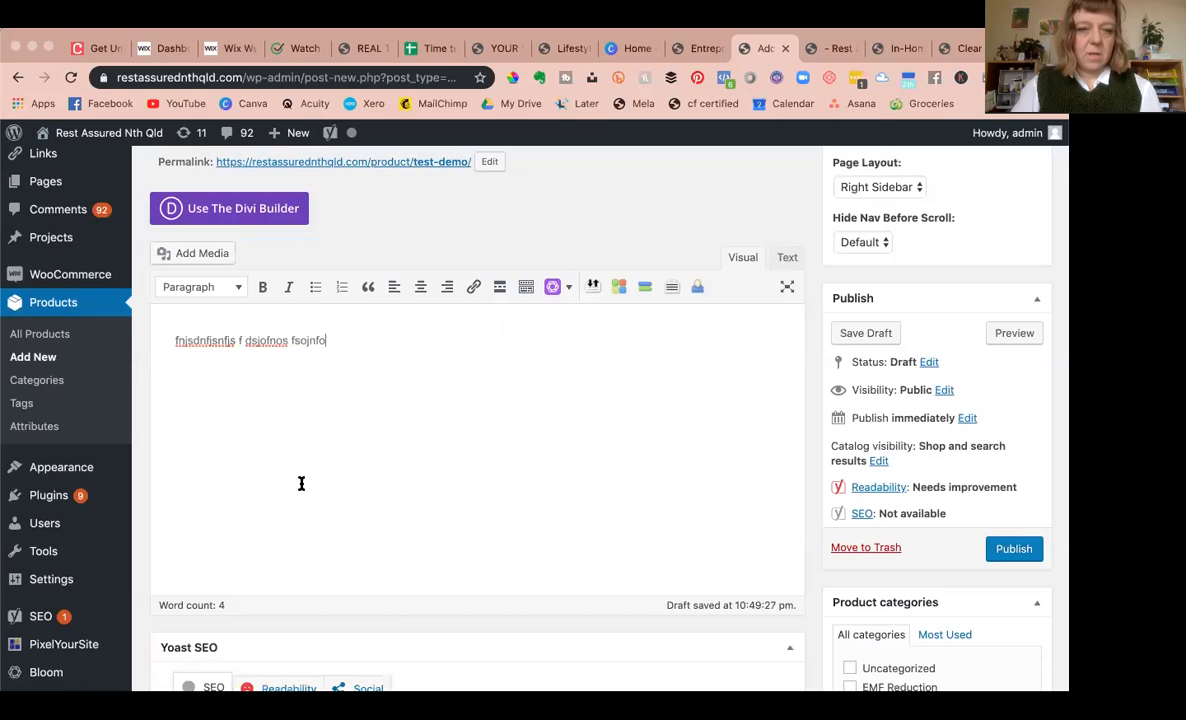
scroll(302, 484, "down", 8)
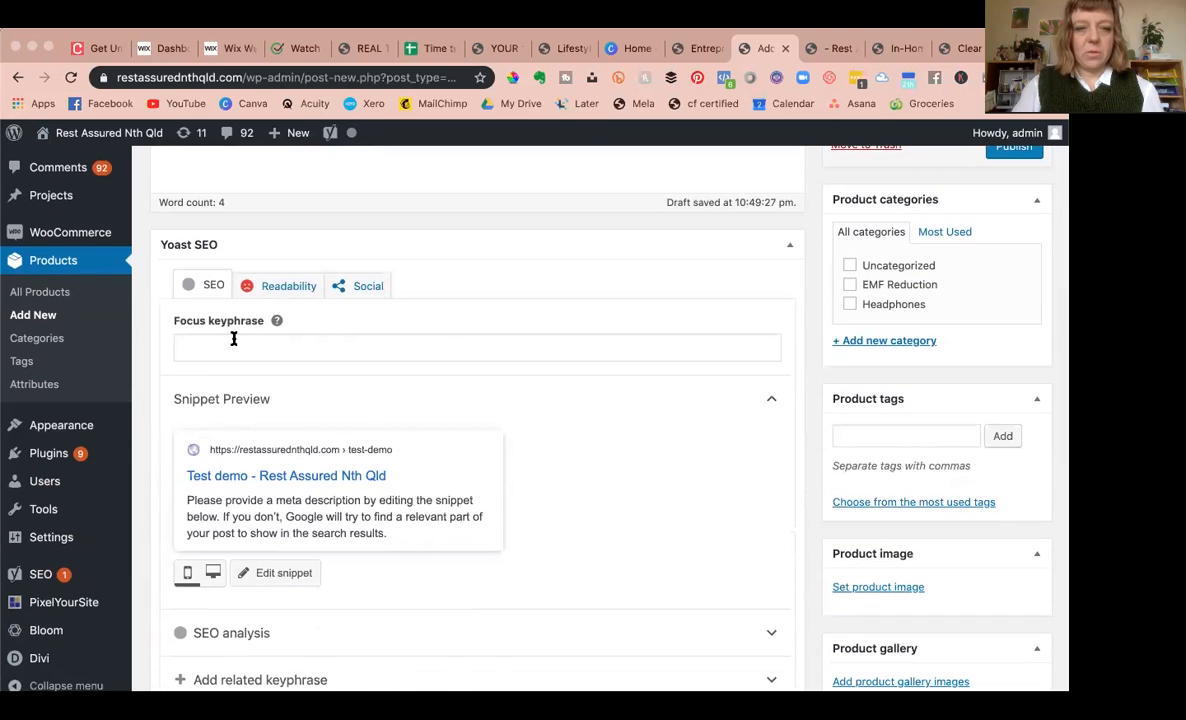
scroll(357, 411, "down", 1)
scroll(357, 411, "down", 12)
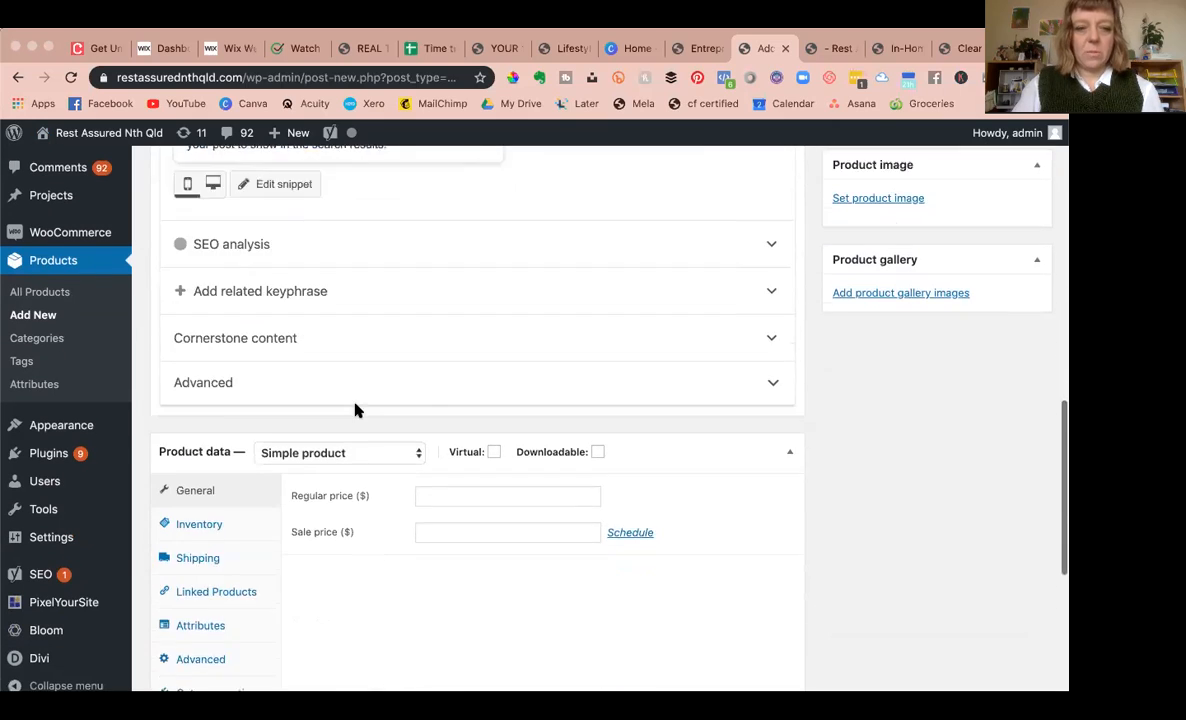
scroll(357, 411, "up", 1)
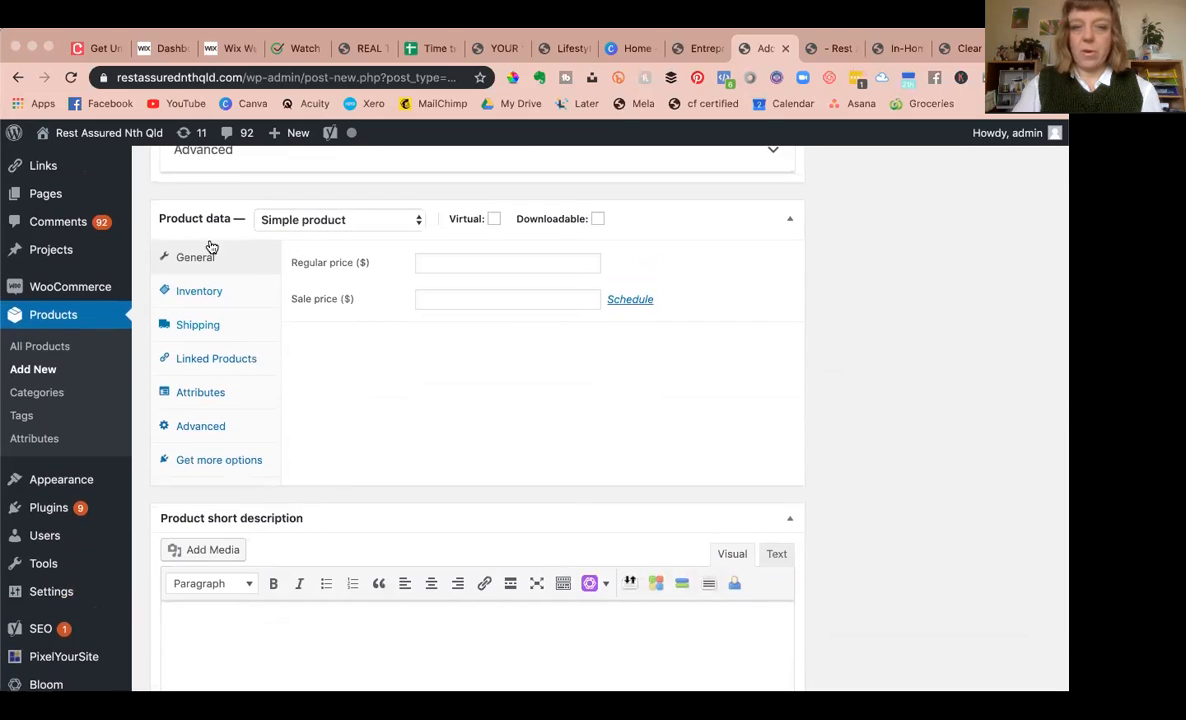
scroll(224, 288, "down", 3)
scroll(226, 288, "down", 2)
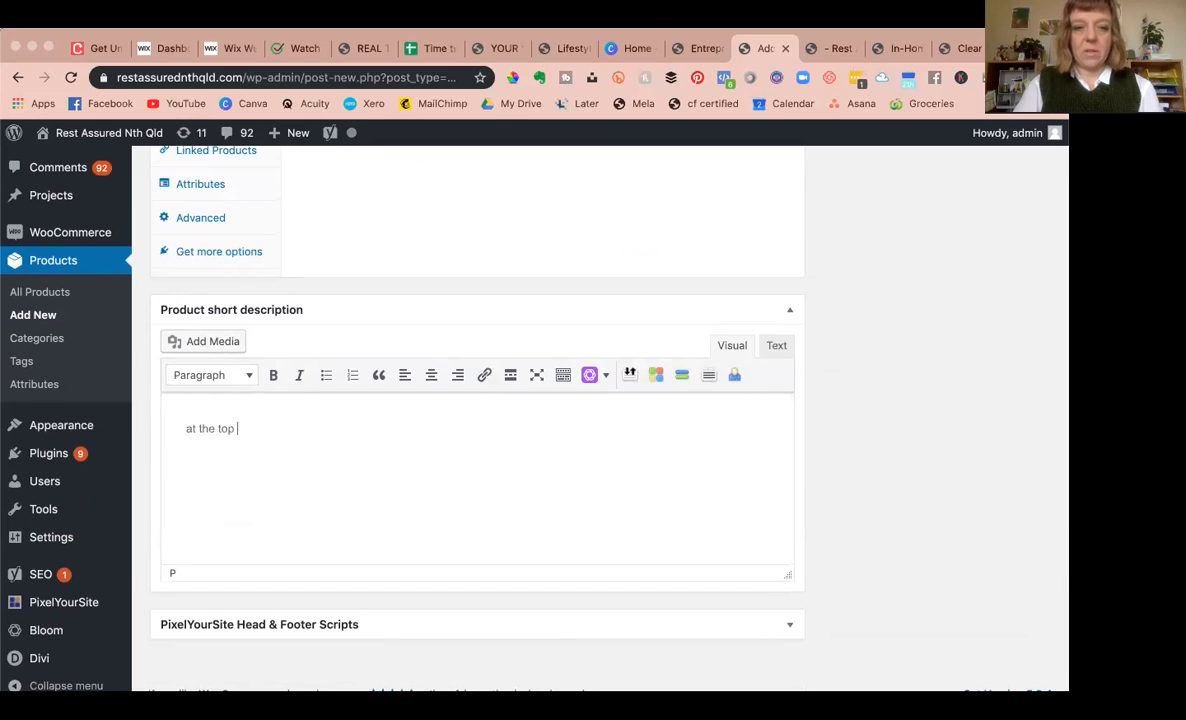
Step: Compare where the short and main descriptions appear on the In-Home Assessment page with the new product's main description field
left_click(840, 49)
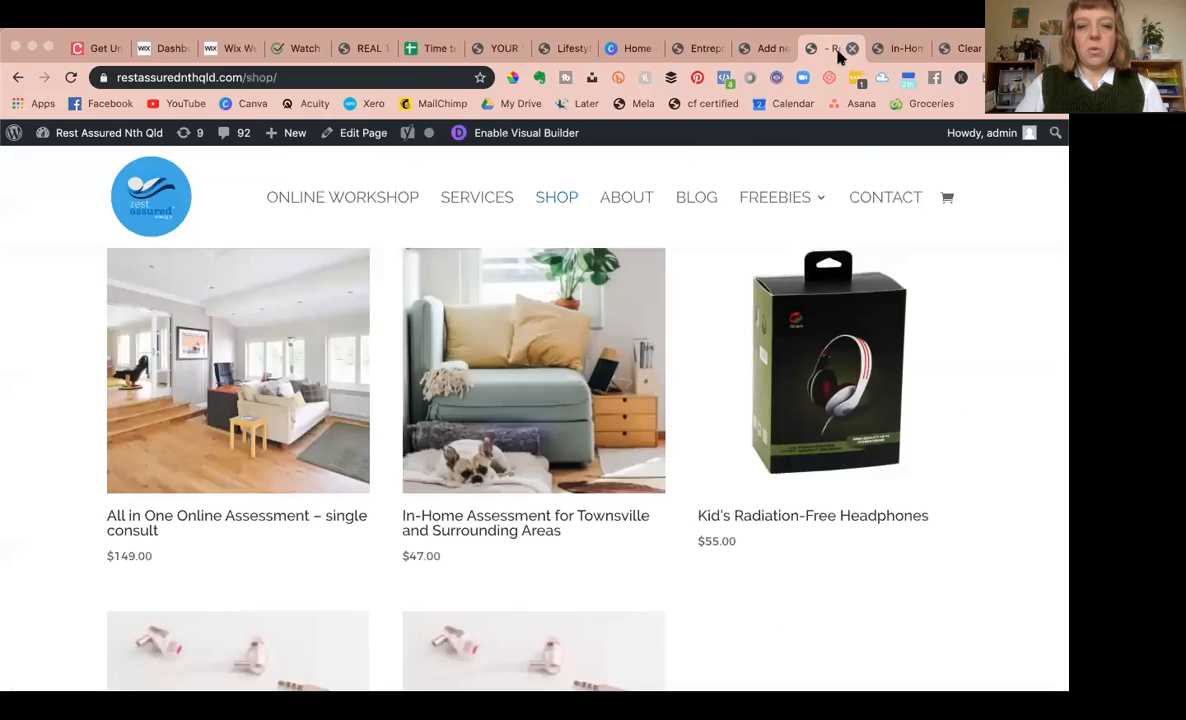
left_click(903, 49)
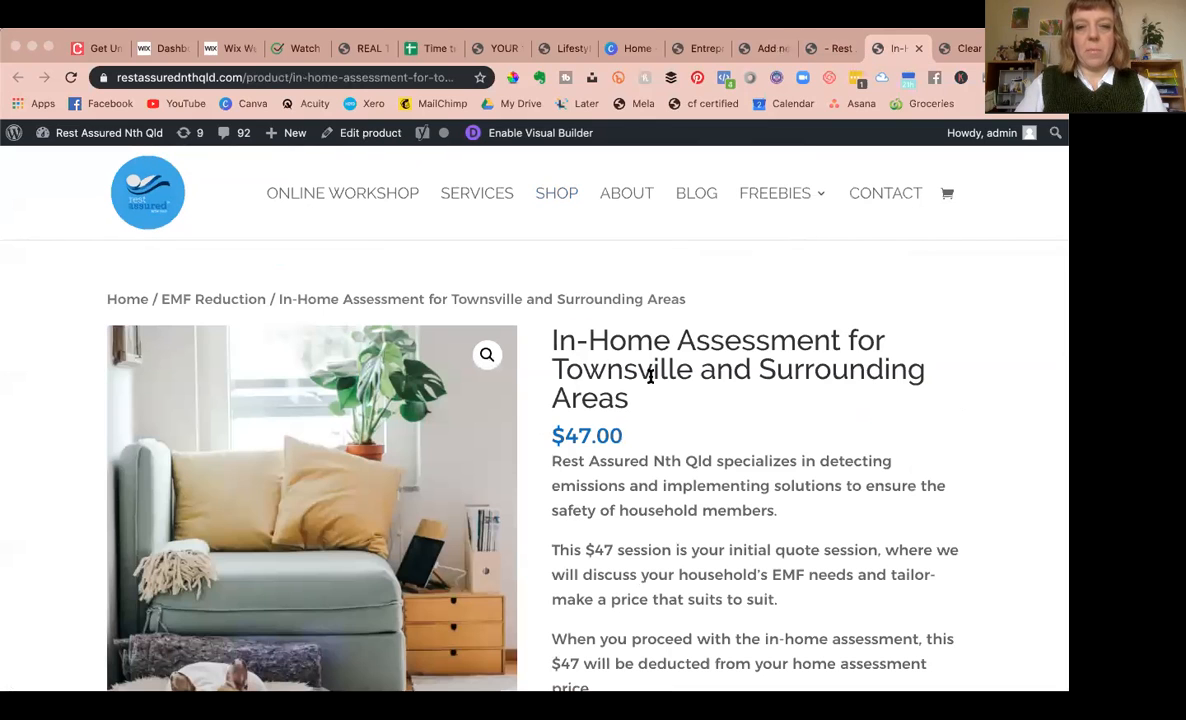
scroll(665, 453, "down", 5)
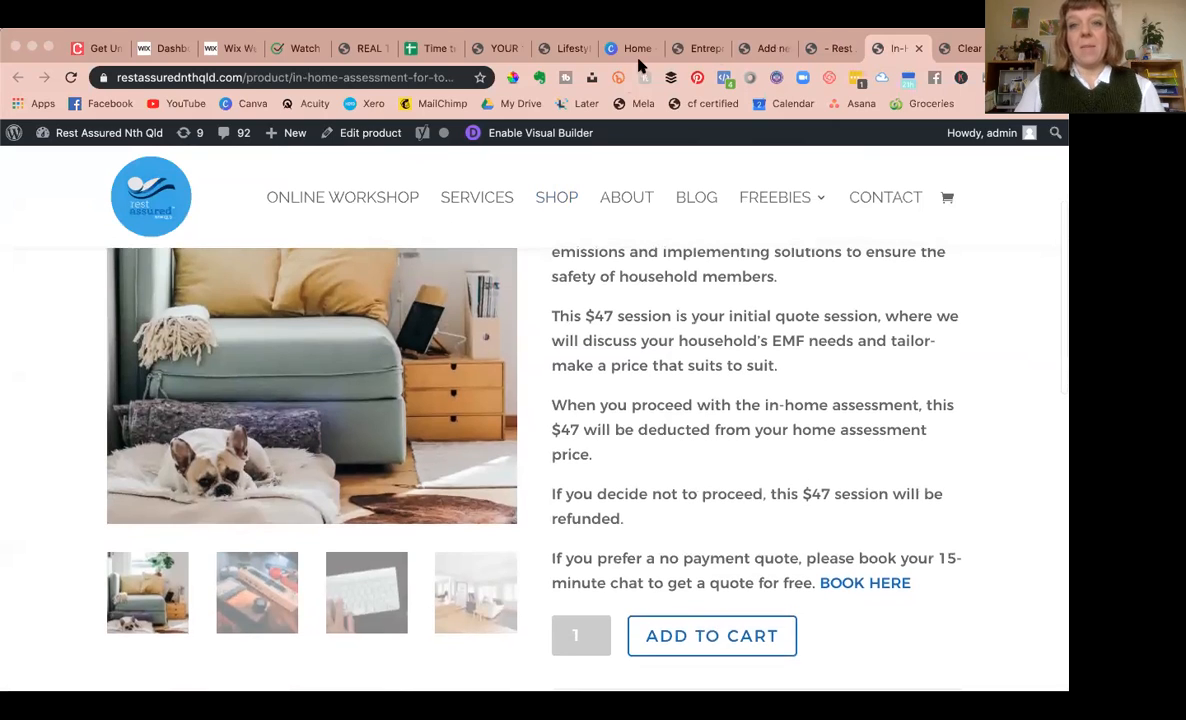
left_click(770, 49)
scroll(526, 275, "up", 15)
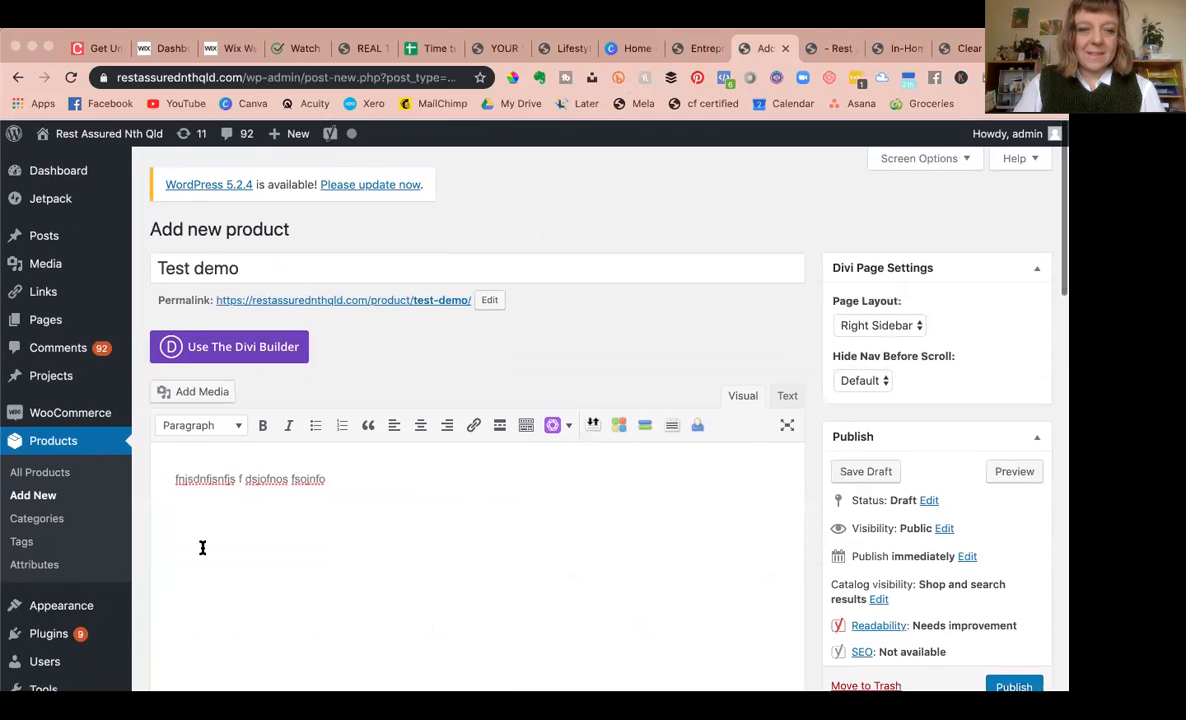
left_click(893, 48)
scroll(545, 440, "down", 5)
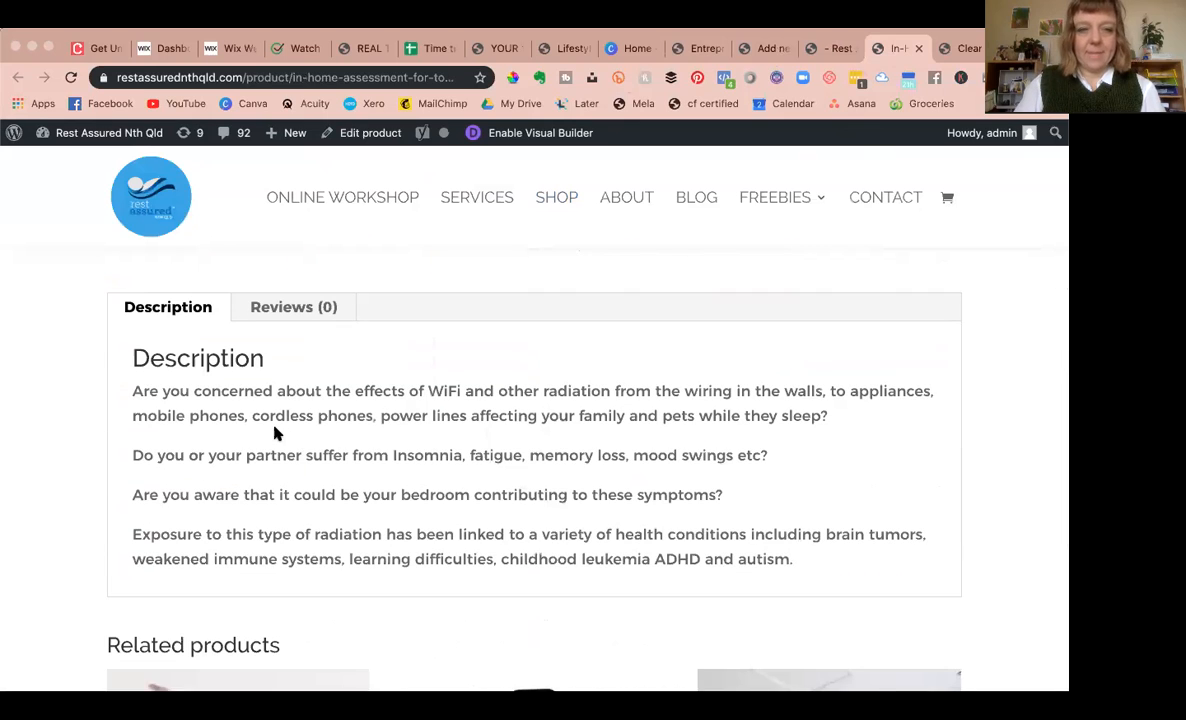
scroll(273, 410, "up", 5)
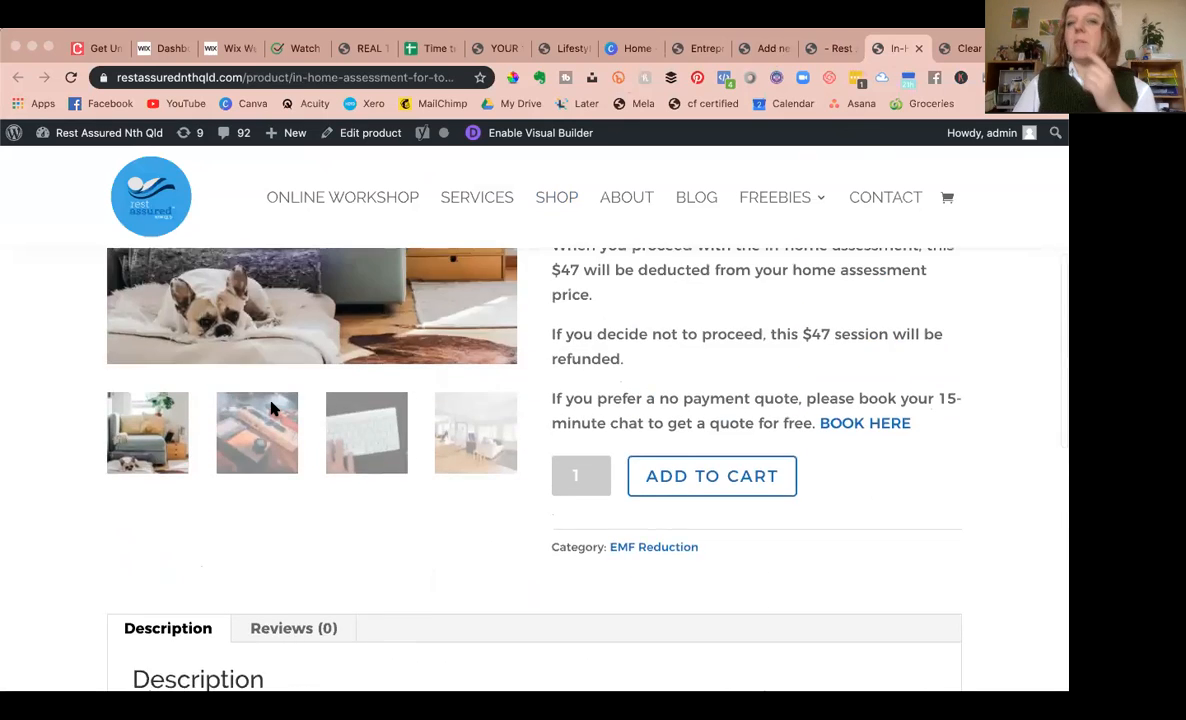
scroll(273, 408, "up", 5)
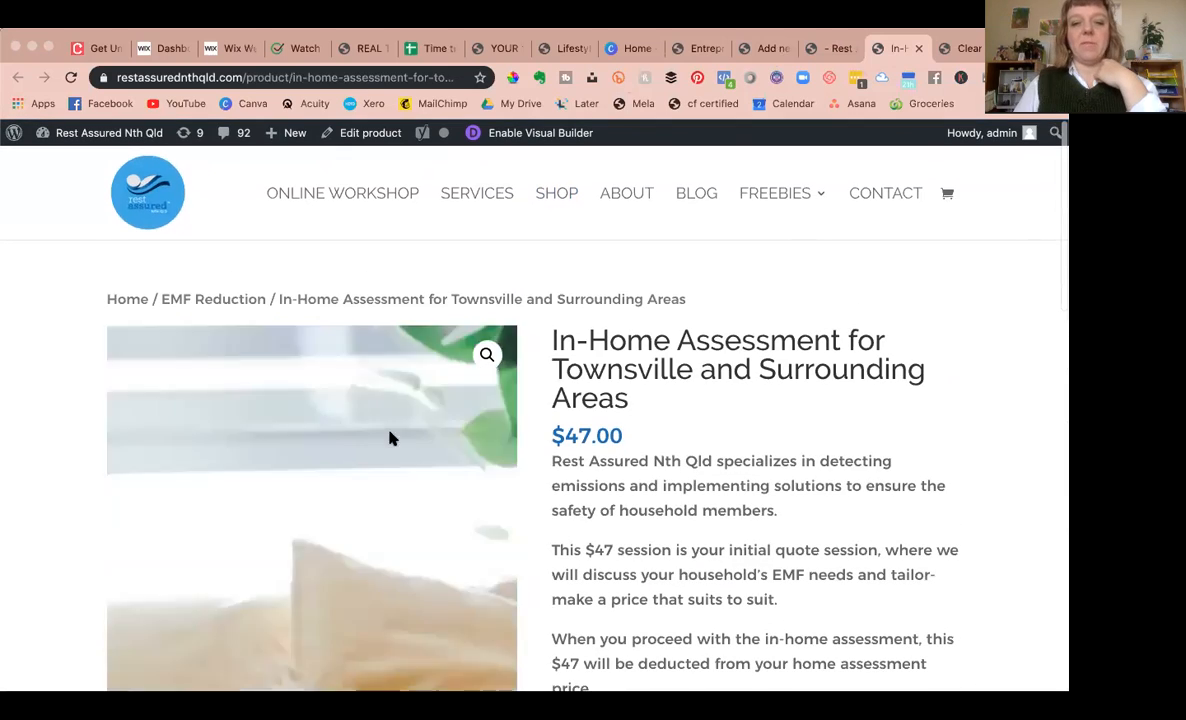
Step: Add the paragraphs "short description", "key features" and "read more in the description" to the product short description
left_click(762, 48)
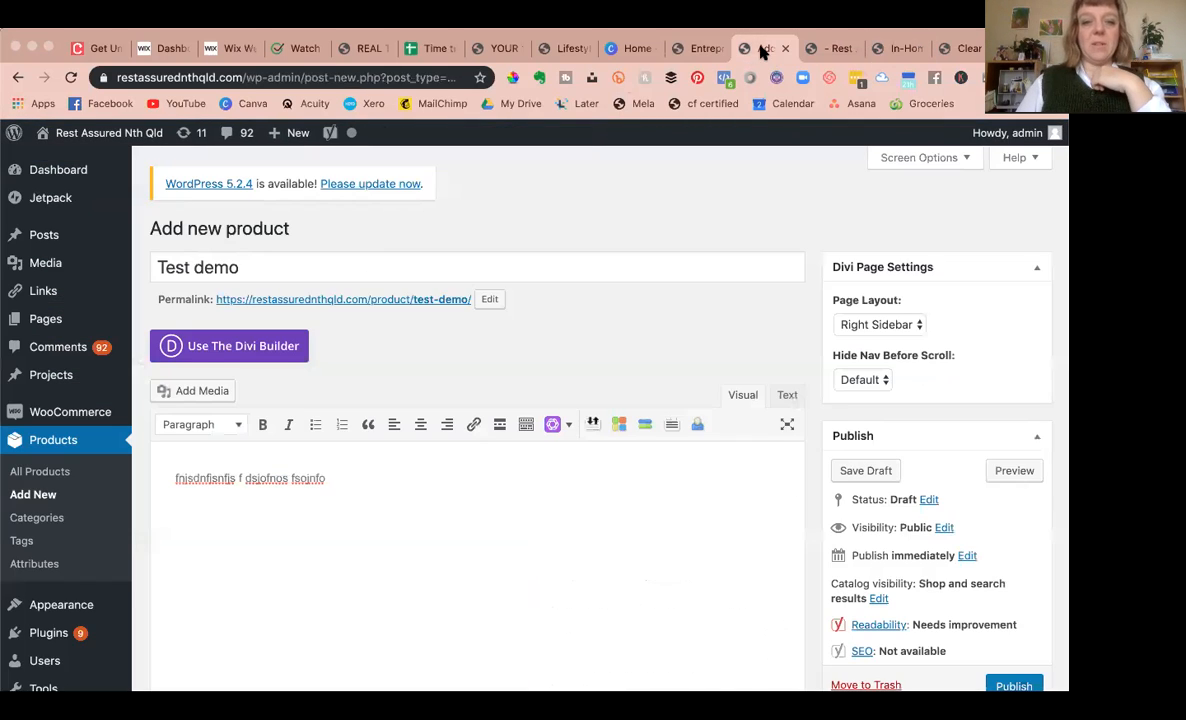
scroll(490, 490, "down", 3)
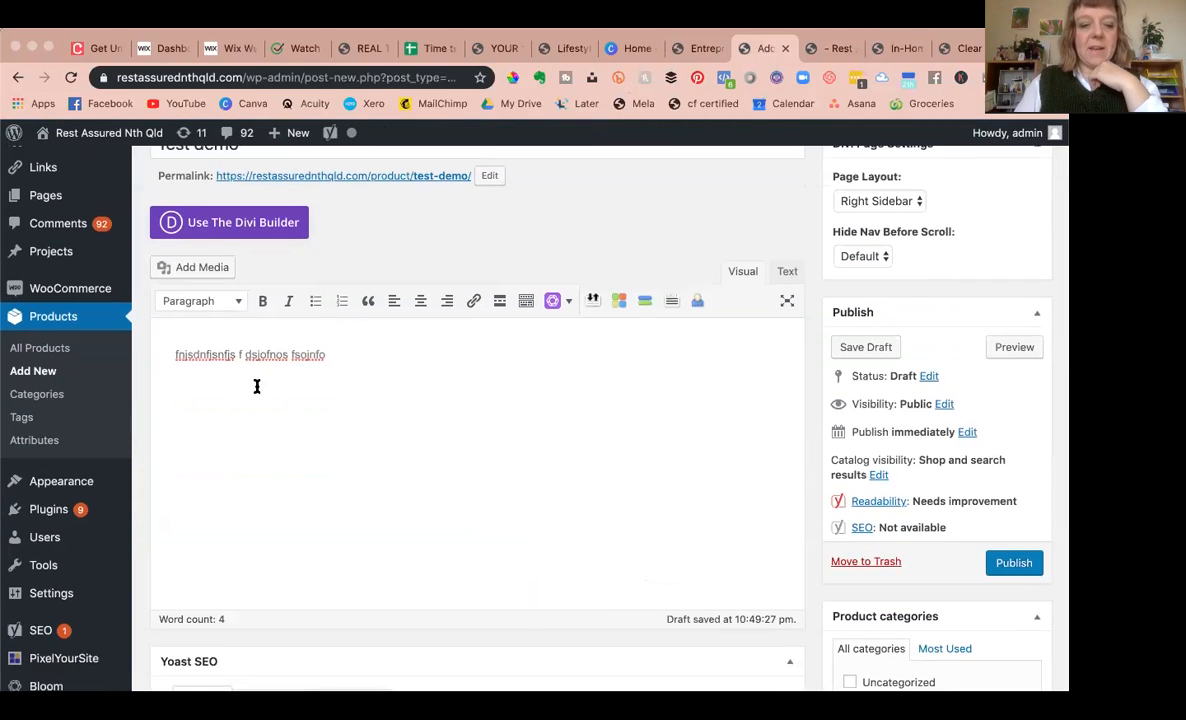
scroll(257, 386, "down", 4)
scroll(266, 399, "down", 10)
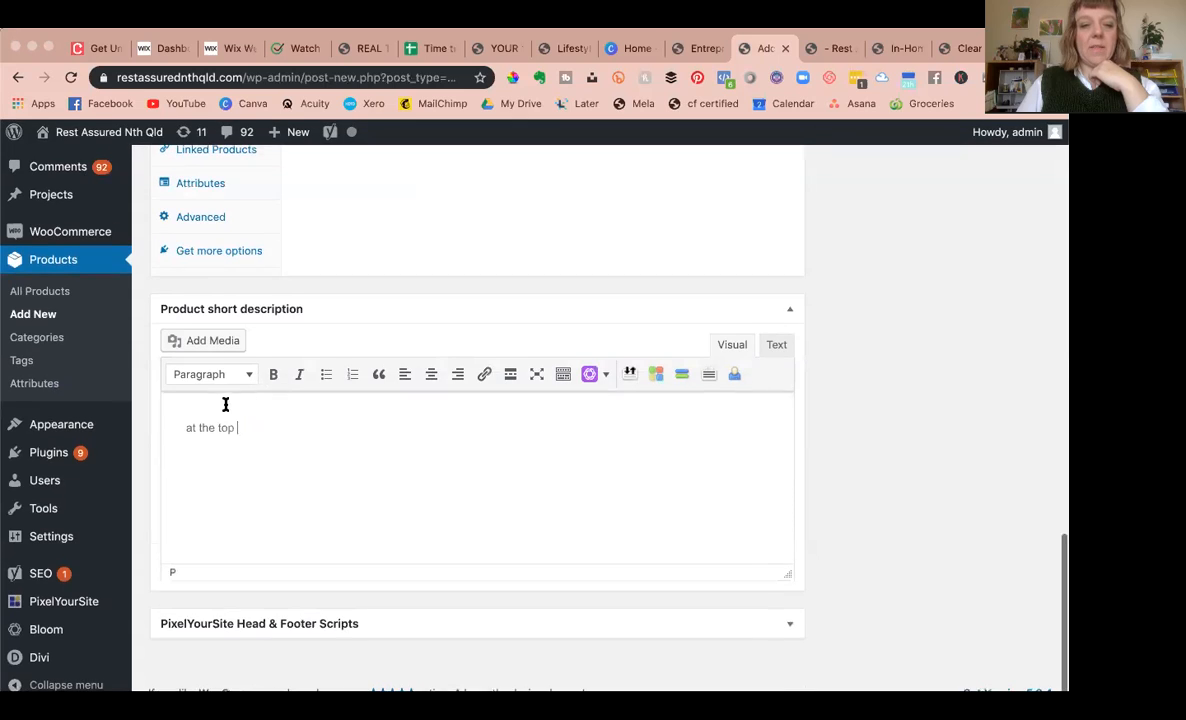
left_click(243, 429)
key("Return")
type("short descriptio")
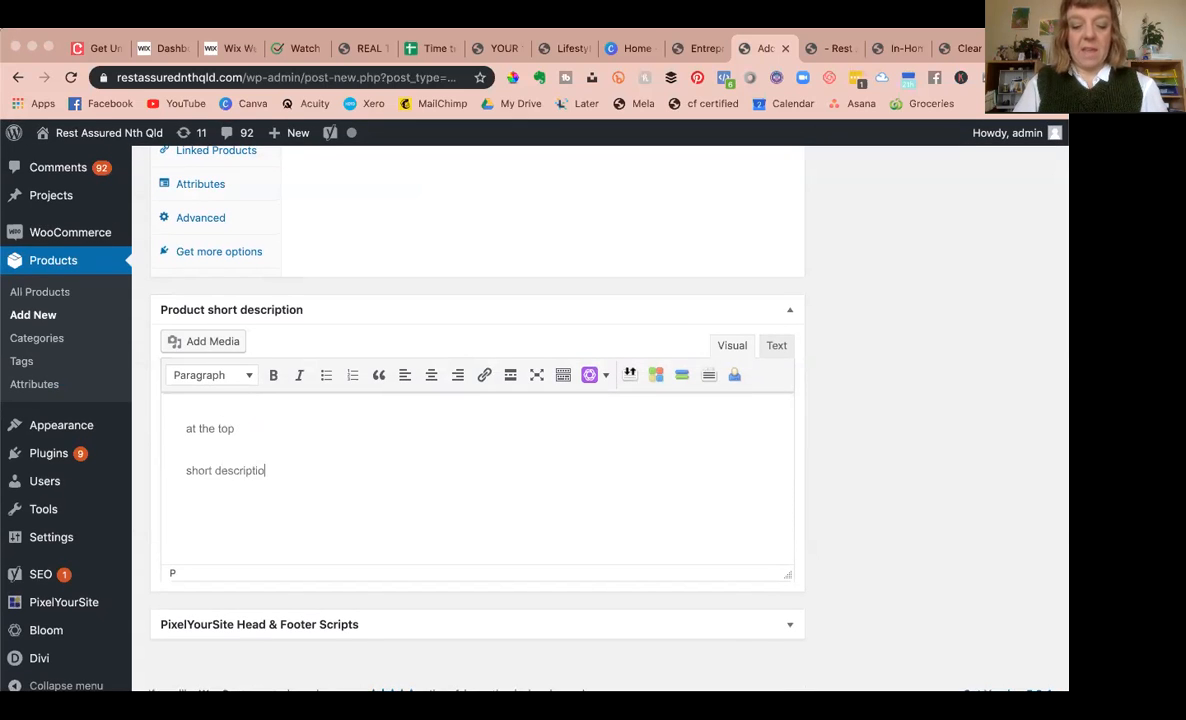
type("ey ")
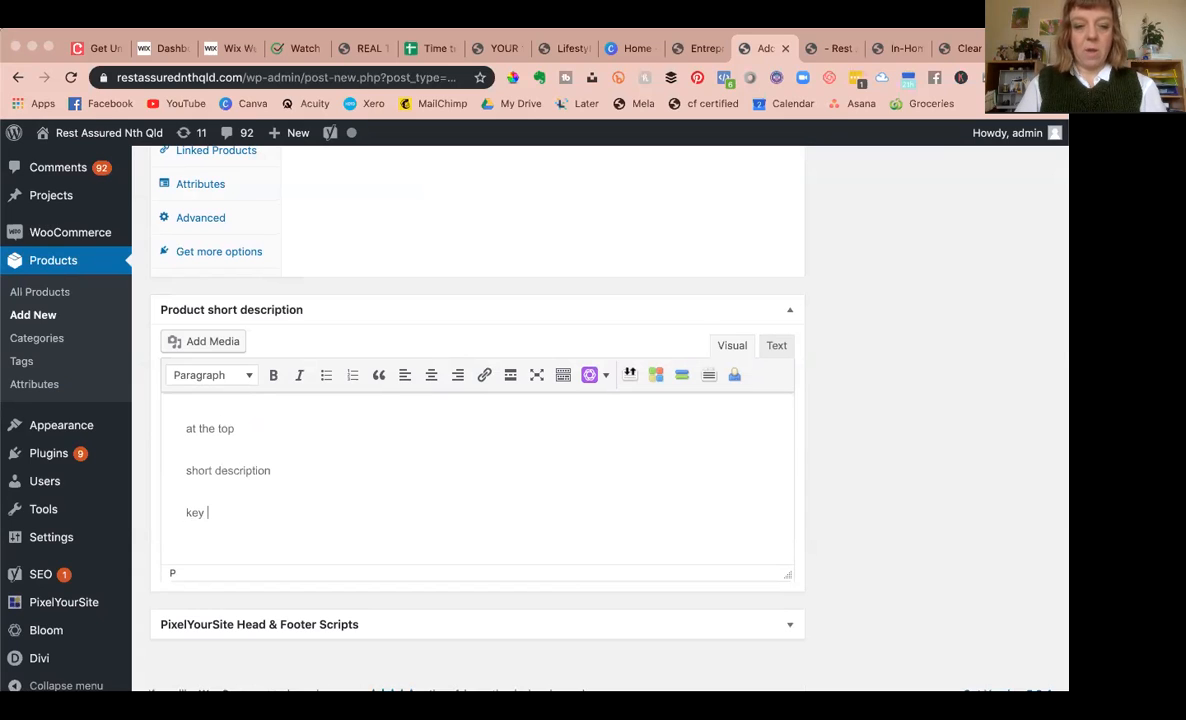
type("features")
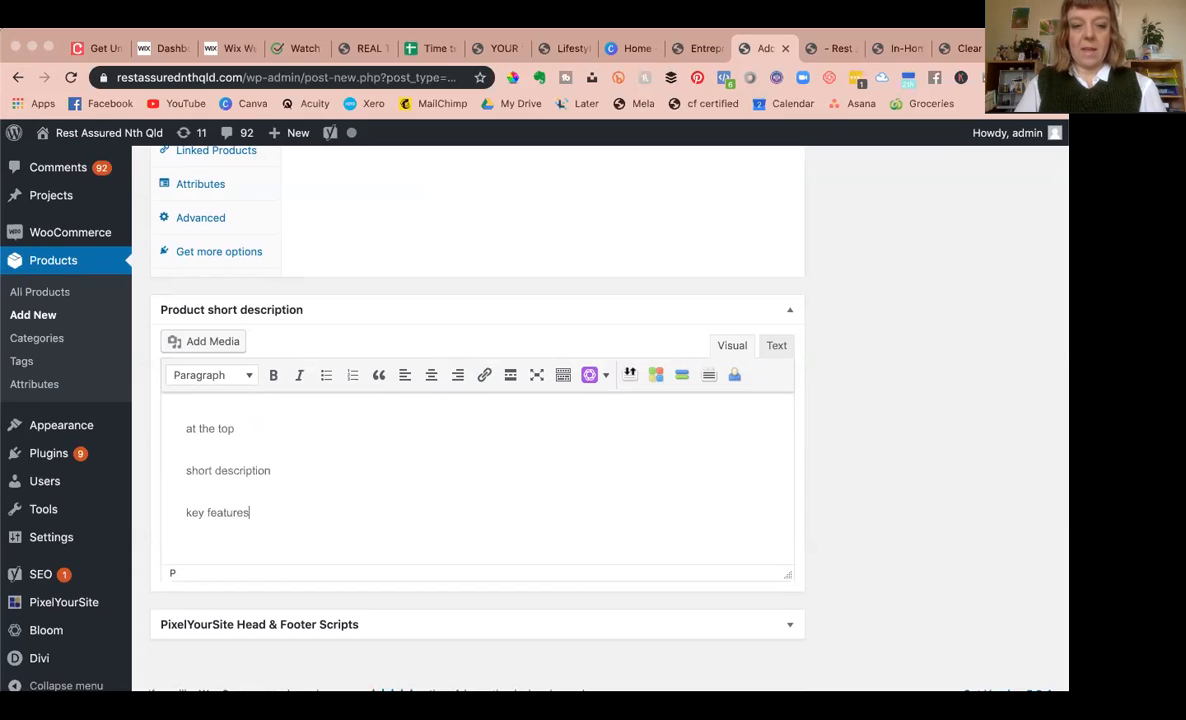
key("Return")
type("read more")
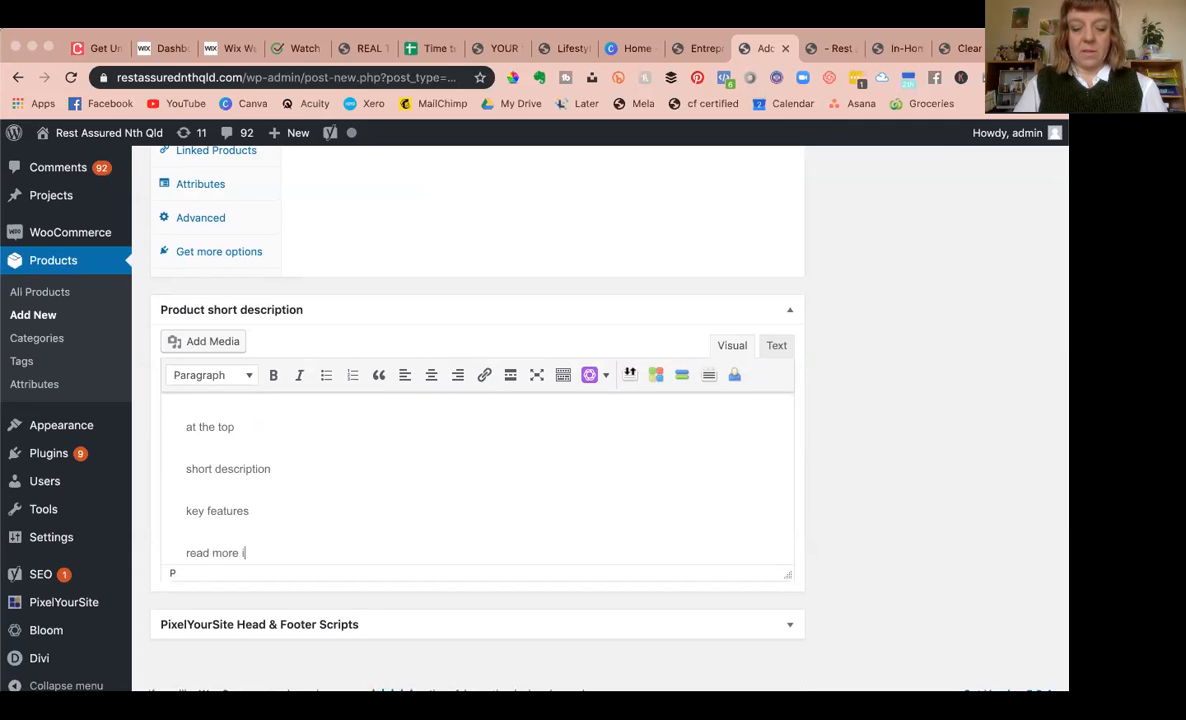
type(" in the description")
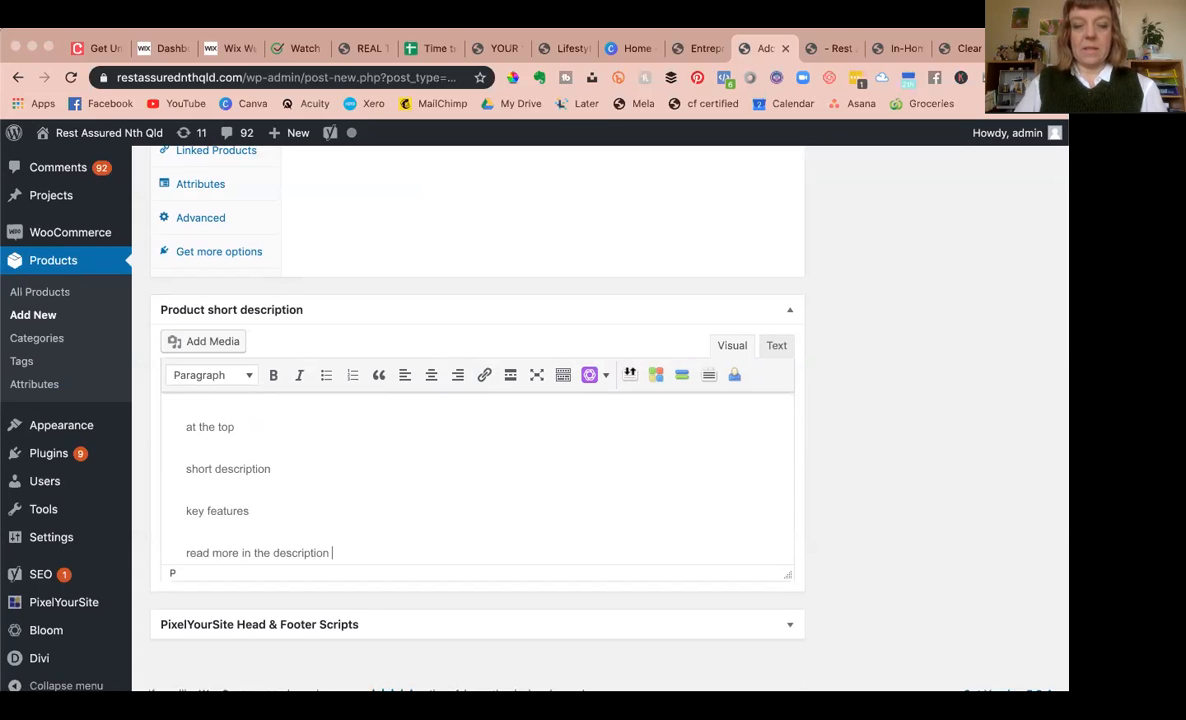
Step: Examine how the short description, add-to-cart area, full description and related products are laid out on the In-Home Assessment page
left_click(903, 50)
scroll(730, 325, "down", 4)
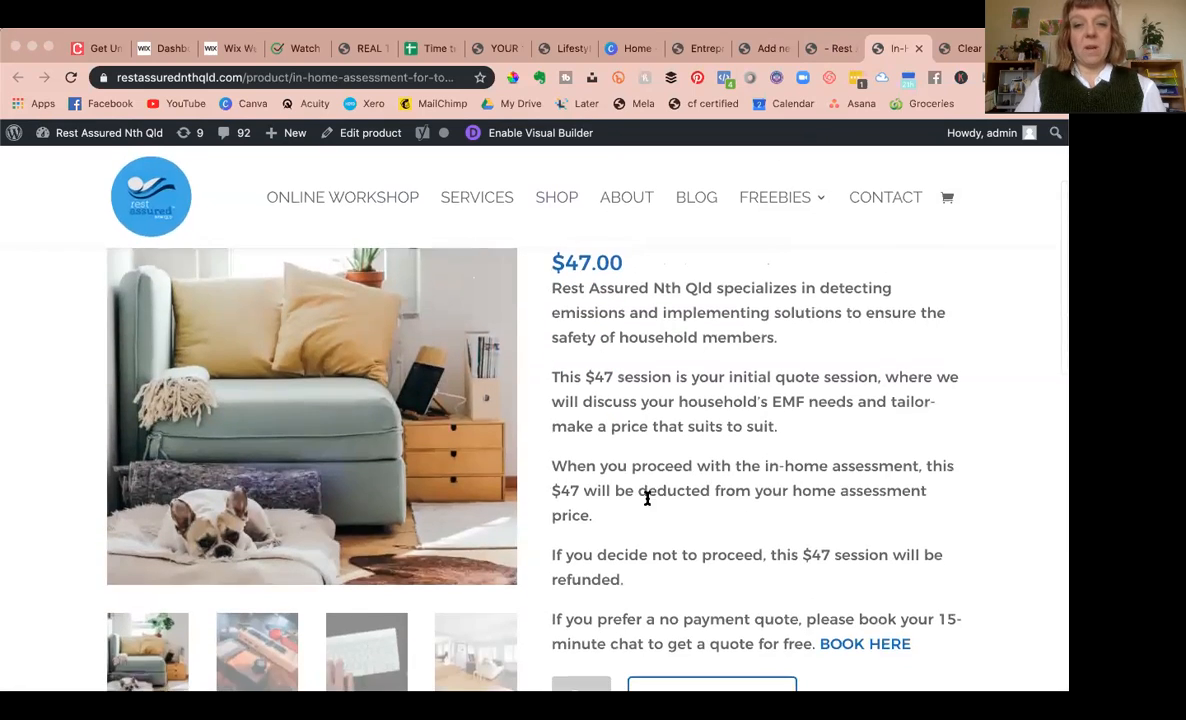
scroll(647, 500, "down", 2)
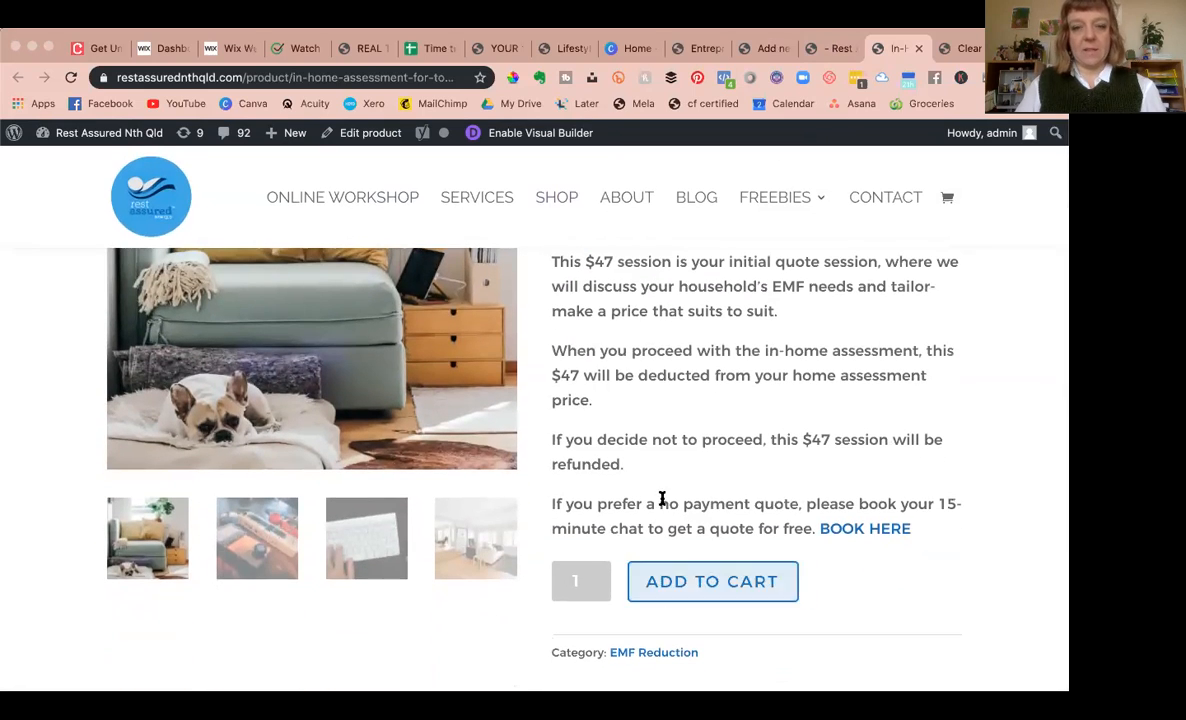
scroll(660, 497, "up", 5)
scroll(660, 497, "down", 5)
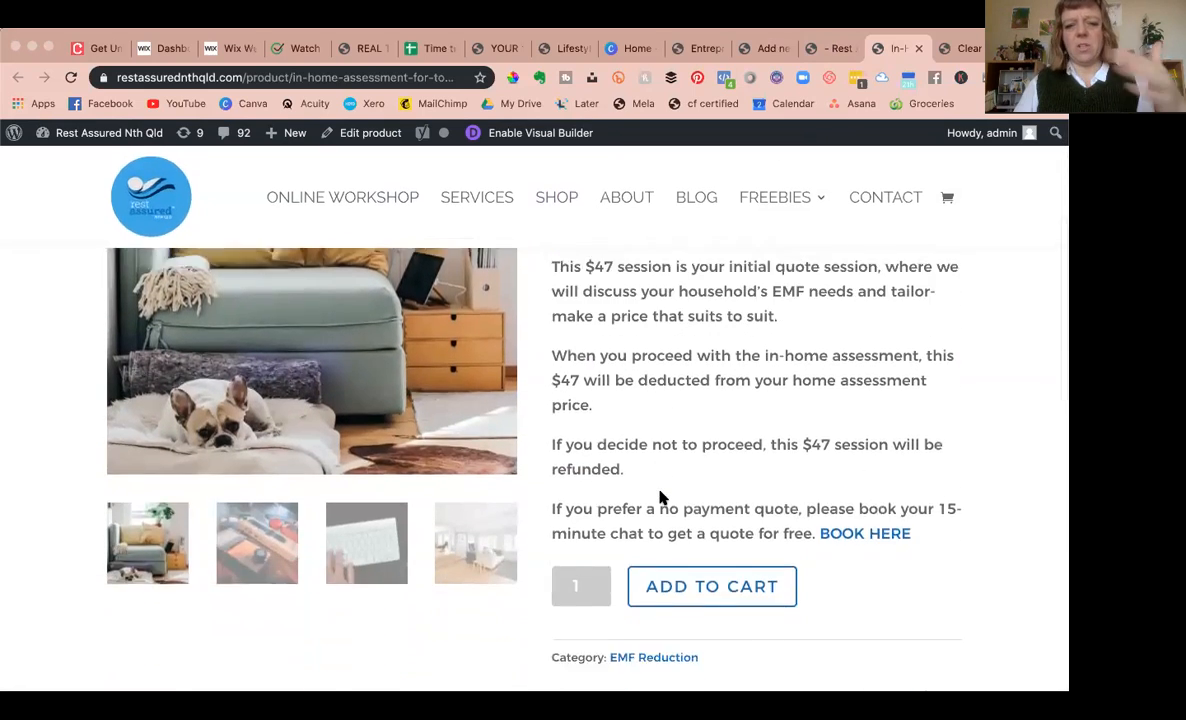
scroll(660, 497, "down", 12)
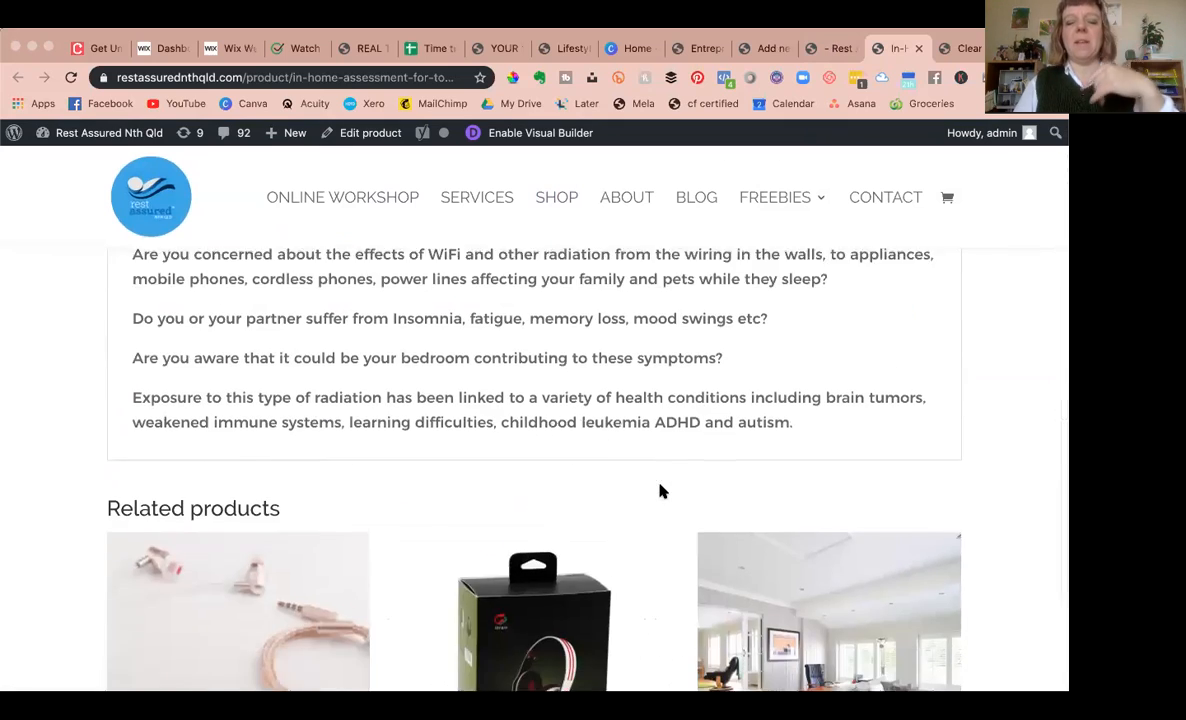
scroll(660, 491, "down", 2)
scroll(649, 450, "up", 12)
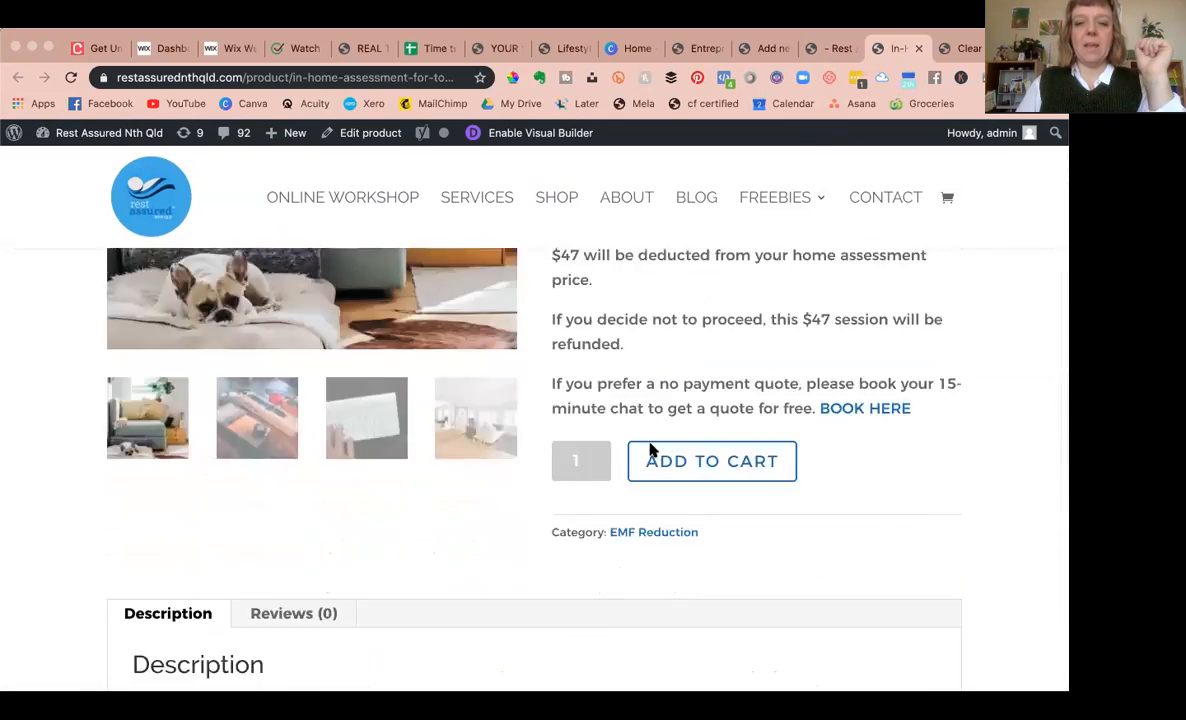
scroll(649, 450, "up", 6)
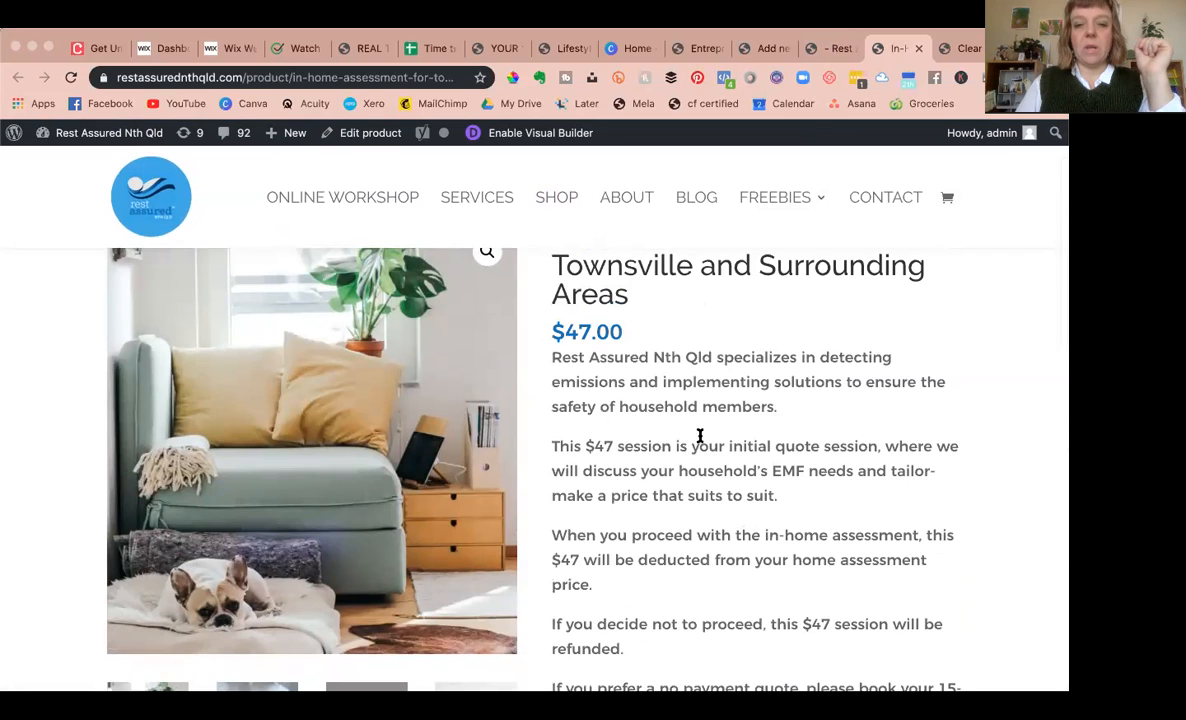
scroll(700, 436, "up", 2)
Step: Open the All in One Online Assessment – single consult product from the shop page and add it to the cart
left_click(834, 48)
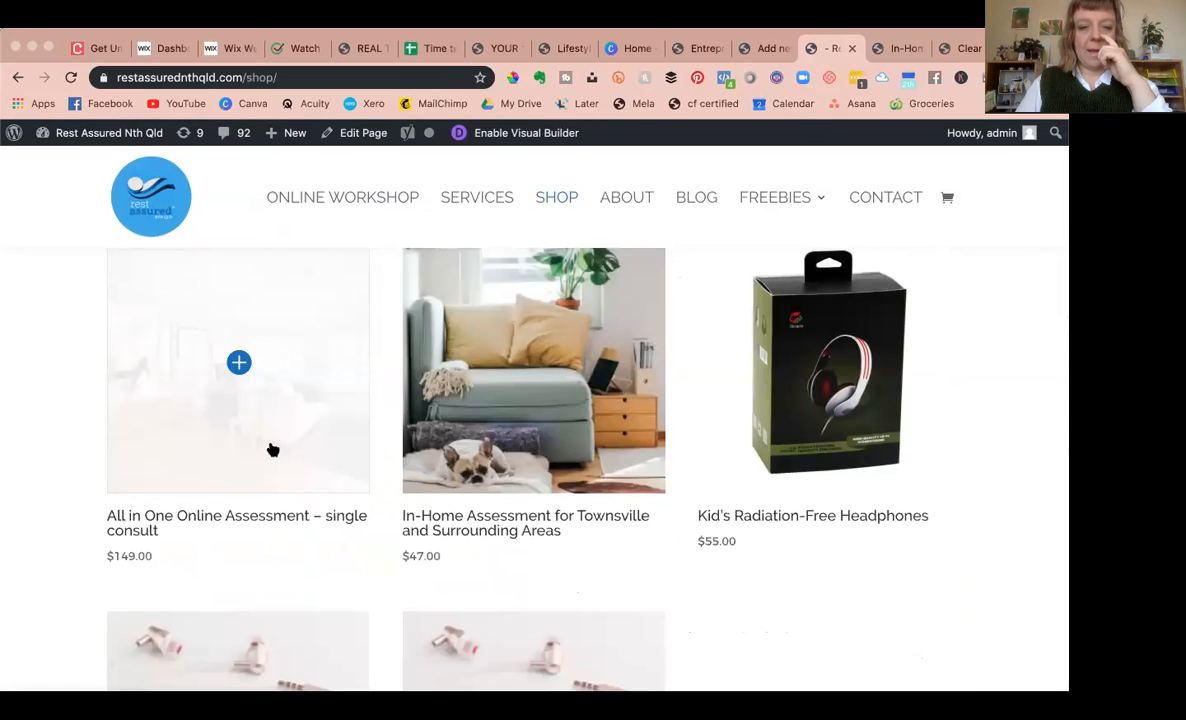
left_click(307, 450)
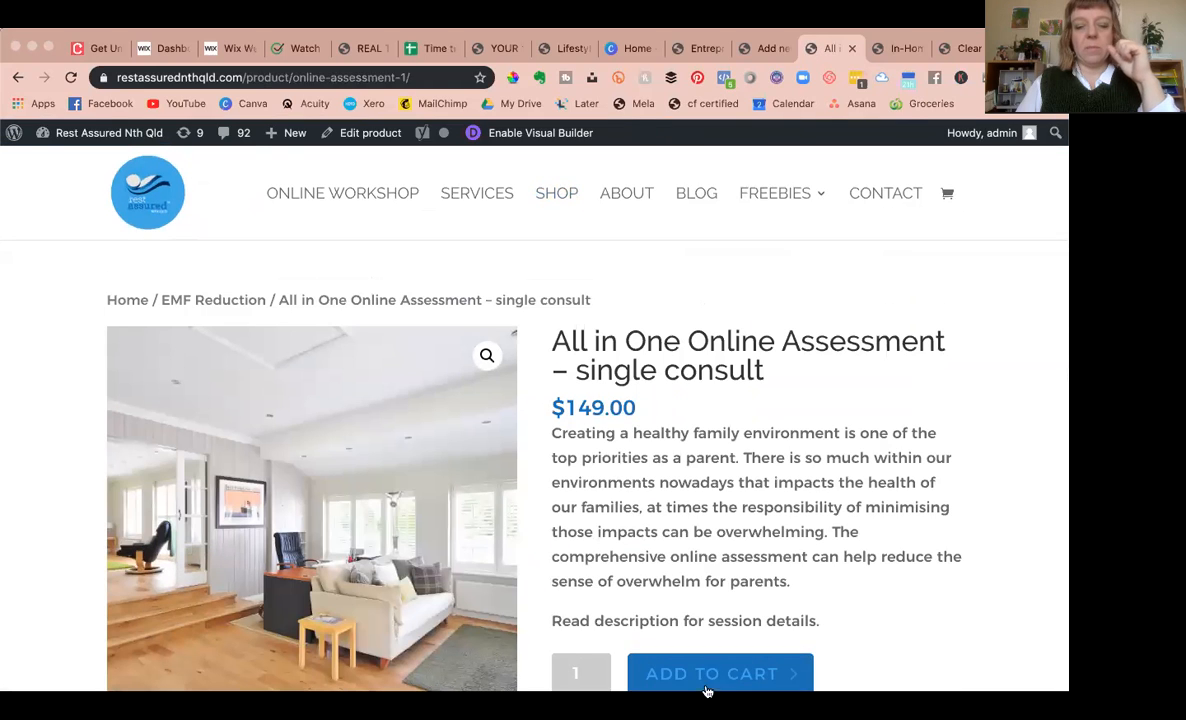
left_click(703, 677)
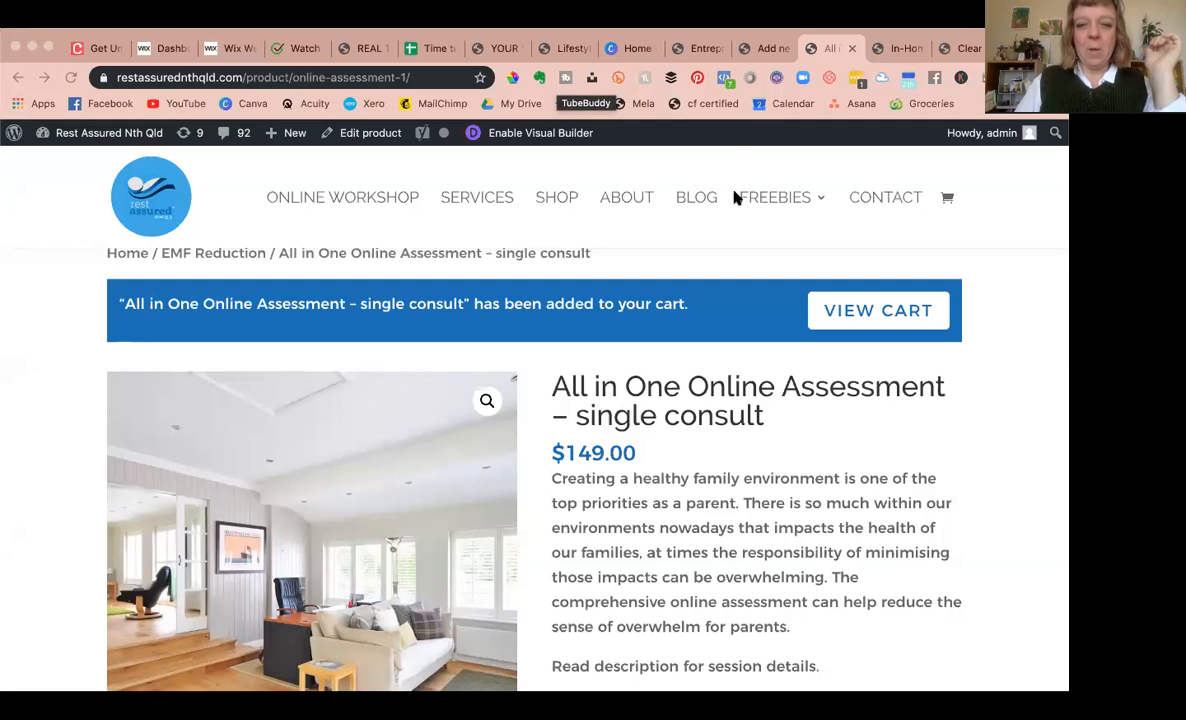
Step: Return to the new product's editor, look over its short and main descriptions, and collapse the Yoast SEO section above Product data
left_click(770, 48)
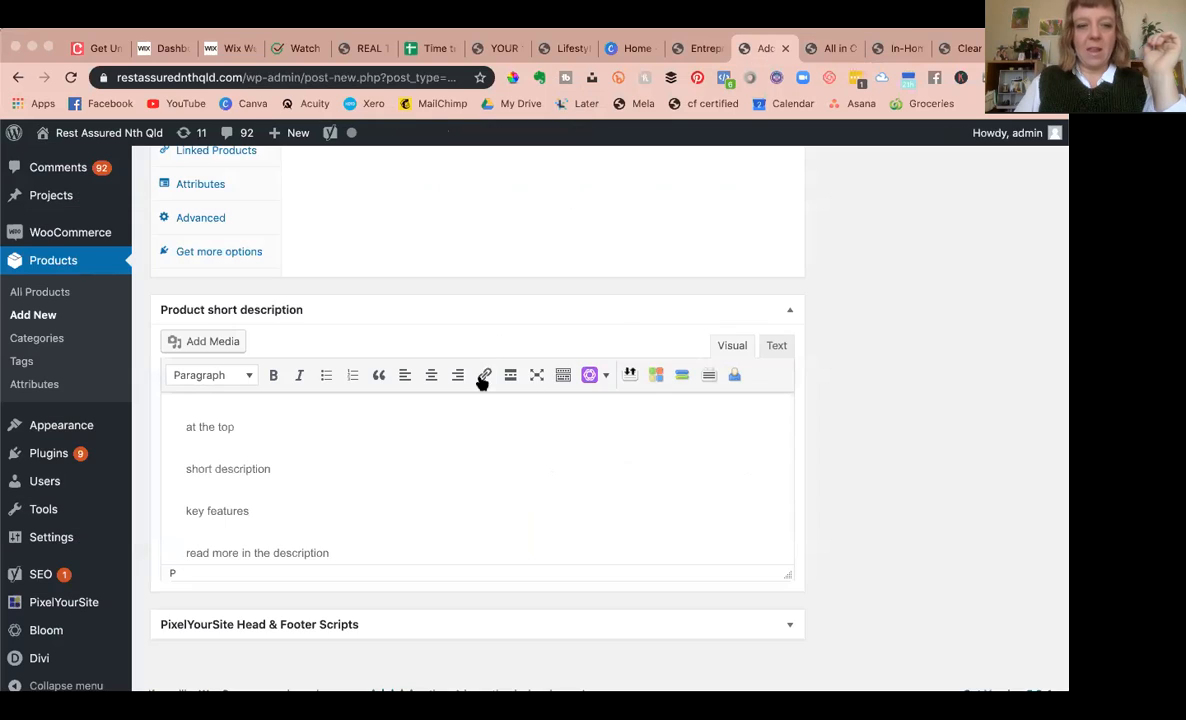
scroll(434, 447, "down", 1)
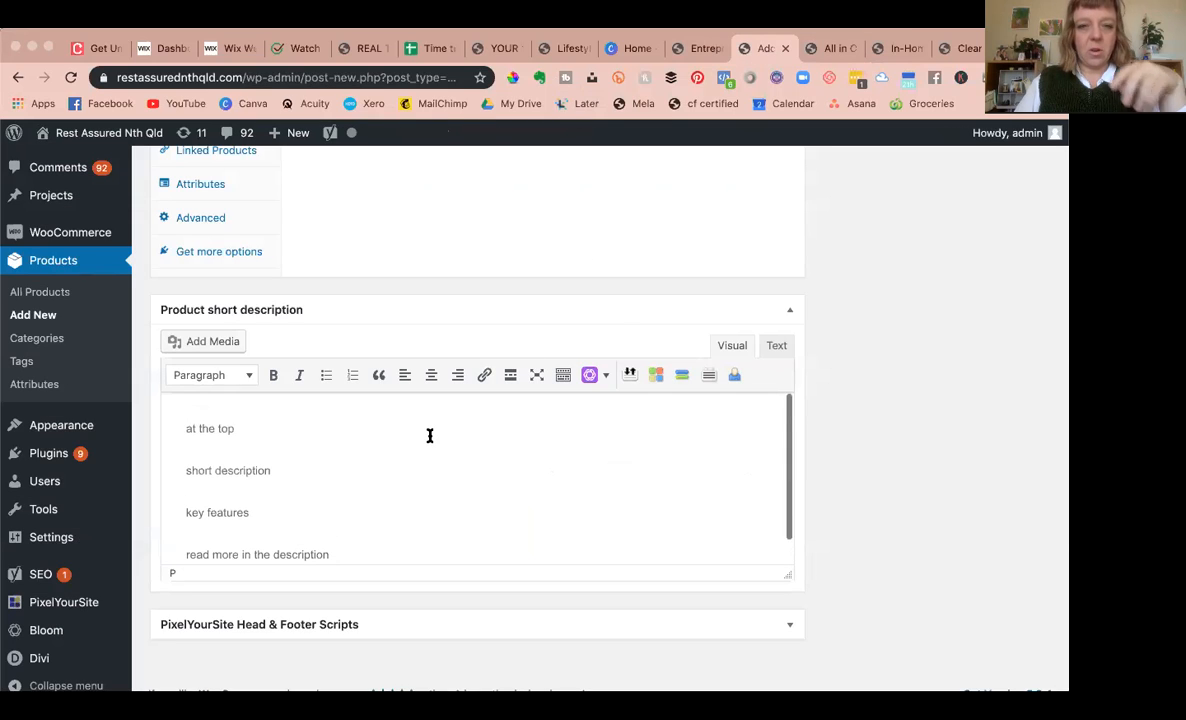
scroll(735, 380, "up", 5)
scroll(453, 328, "up", 10)
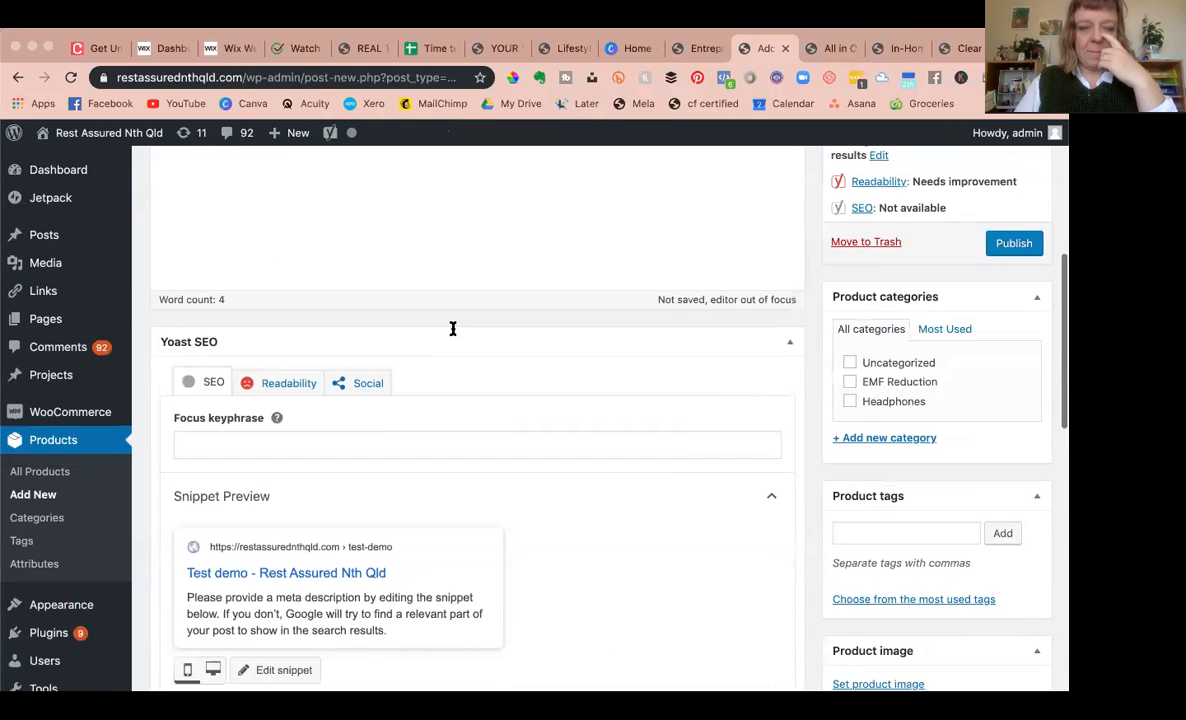
scroll(311, 503, "down", 3)
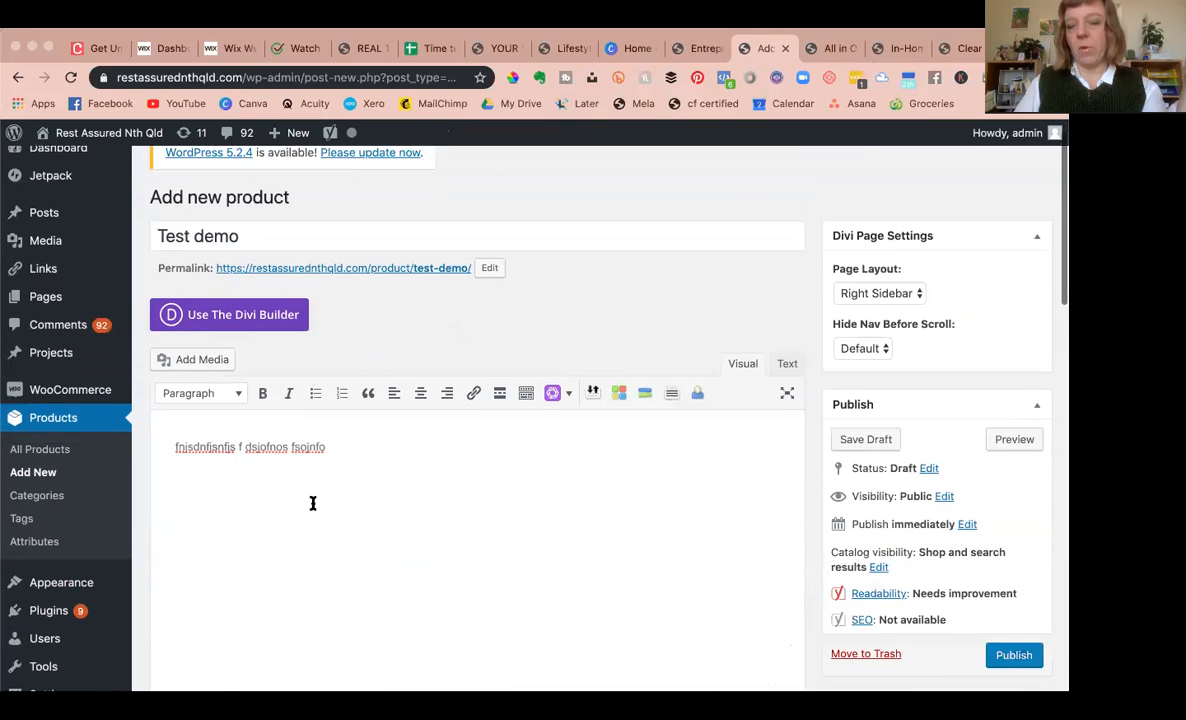
scroll(313, 503, "down", 9)
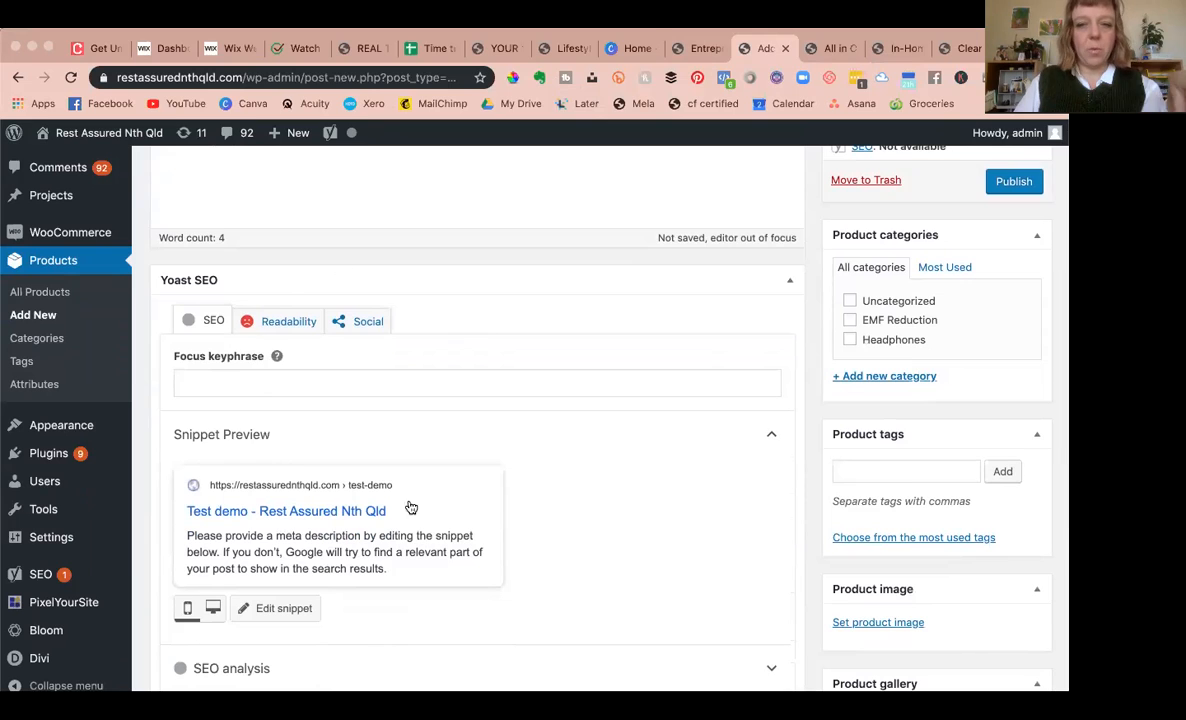
left_click(790, 284)
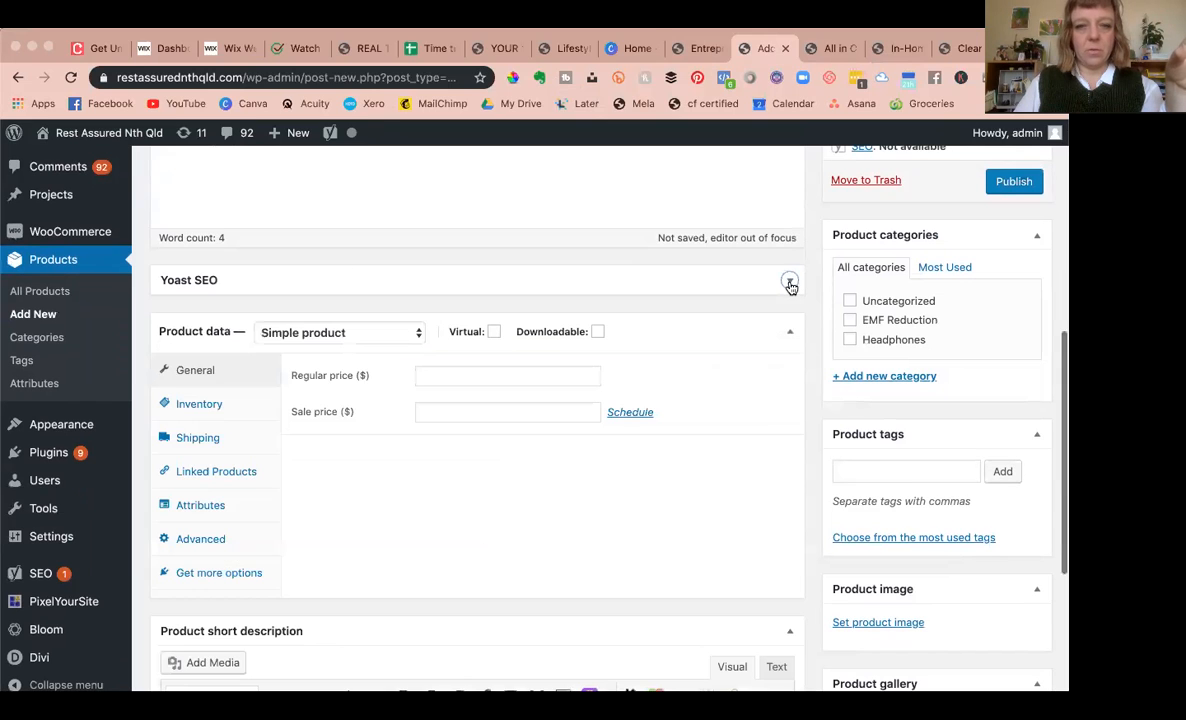
scroll(344, 471, "down", 2)
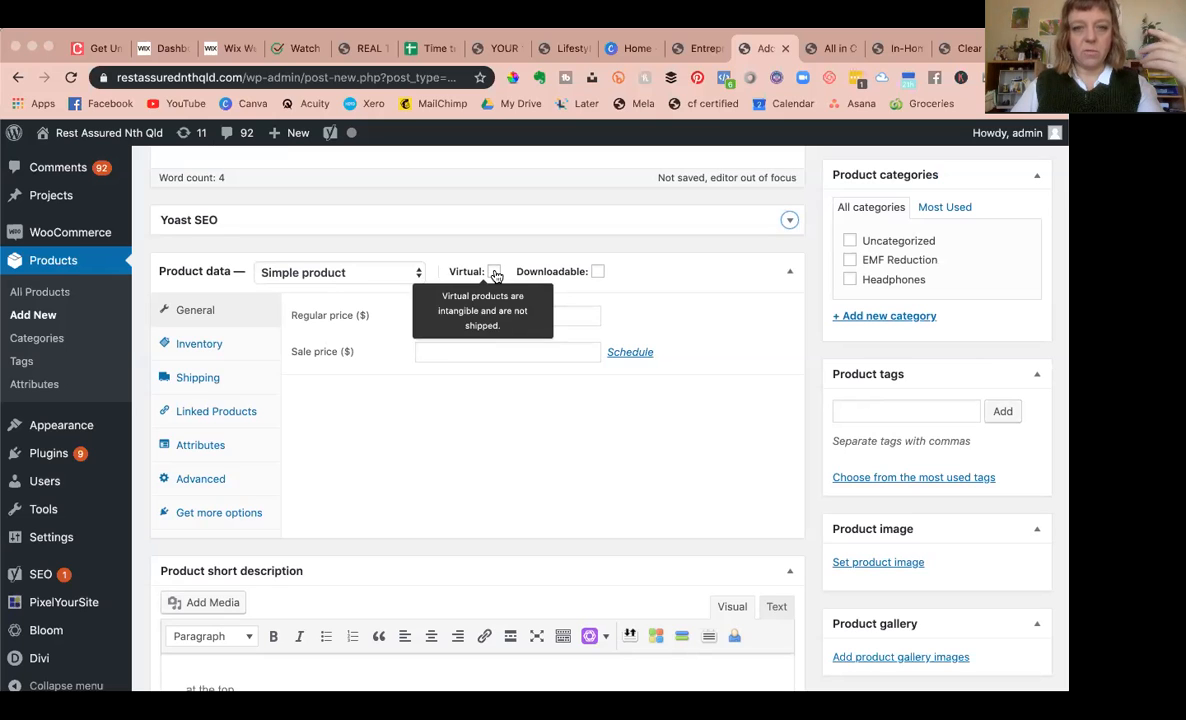
Step: Mark the product as downloadable and set its regular price to 0
left_click(598, 272)
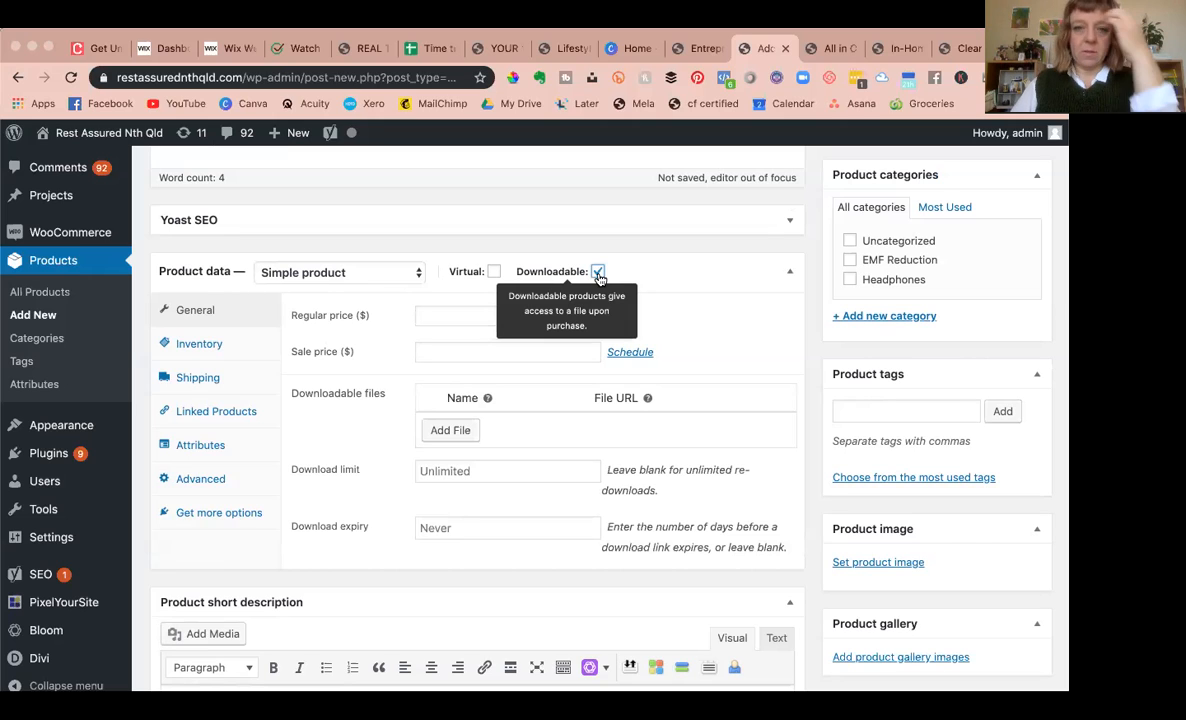
left_click(445, 313)
type("0")
left_click(657, 320)
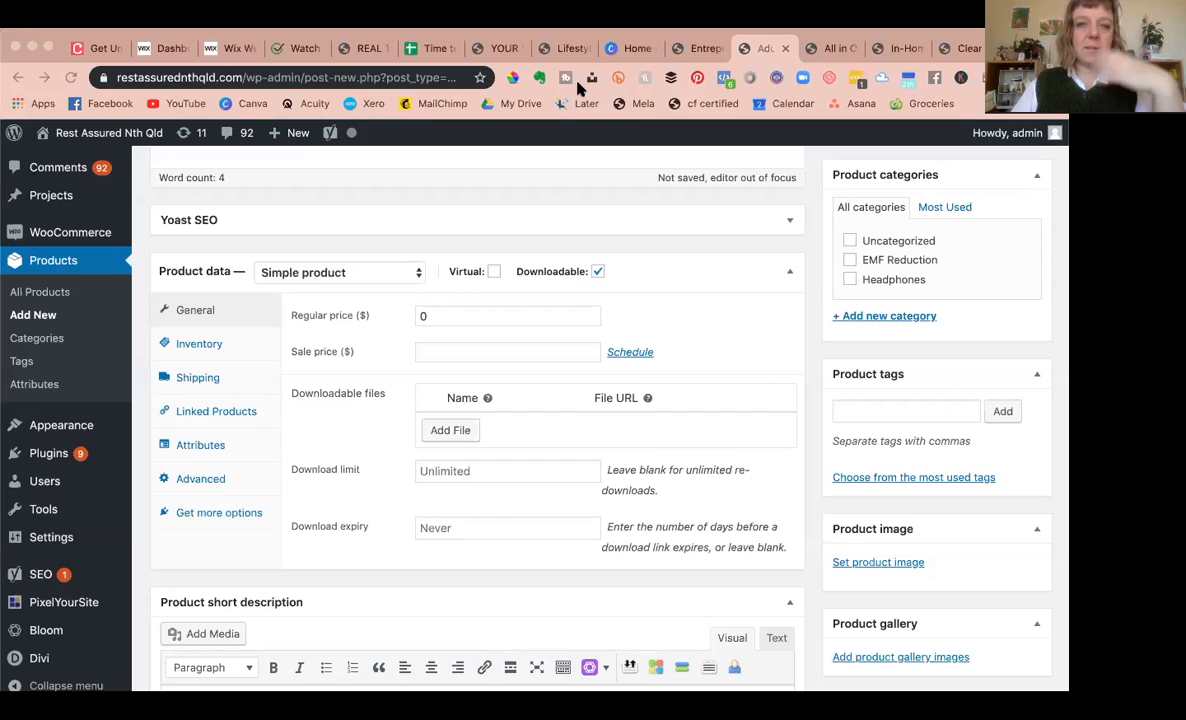
Step: Remove the downloadable setting from the product and clear its regular price
left_click(598, 271)
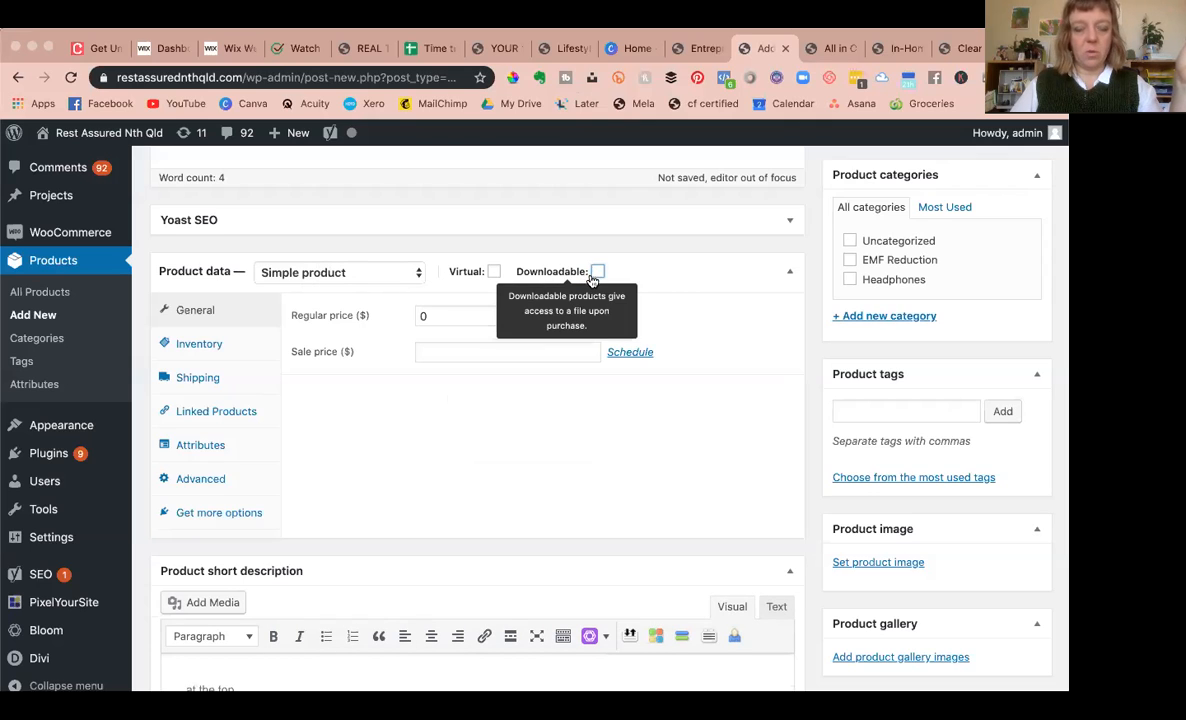
left_click(445, 317)
key("BackSpace")
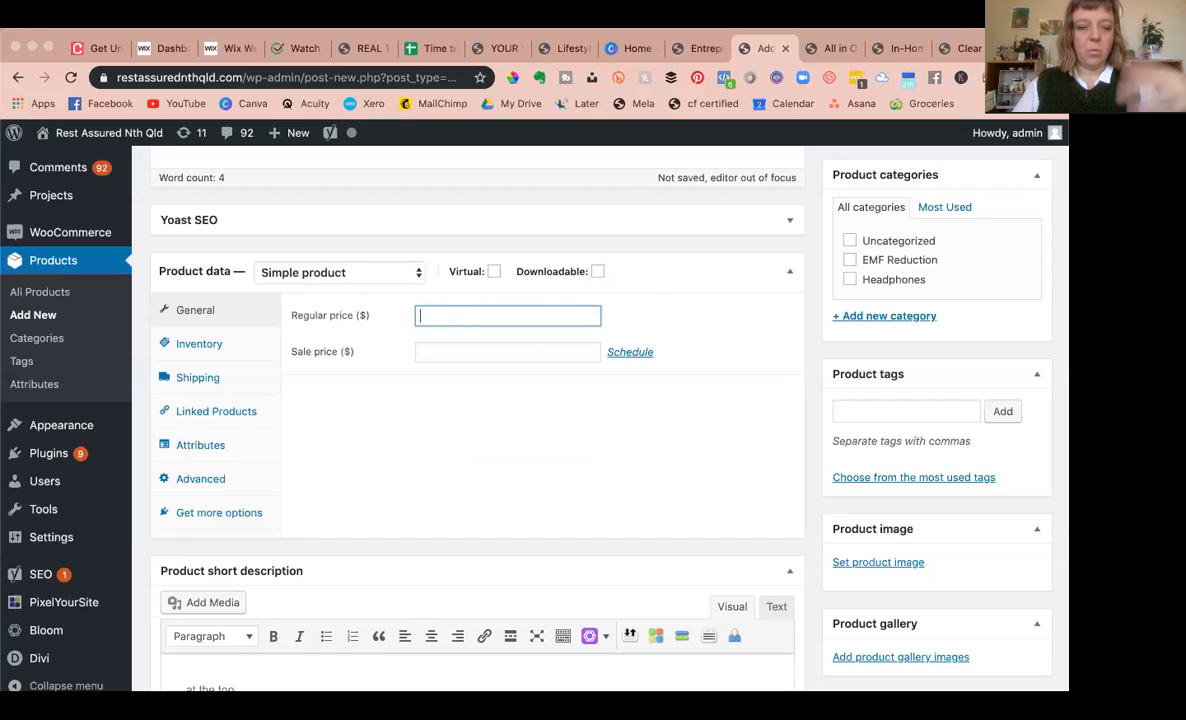
Step: Review the product's shipping options and its upsell and cross-sell settings, and return to the general price settings
left_click(215, 377)
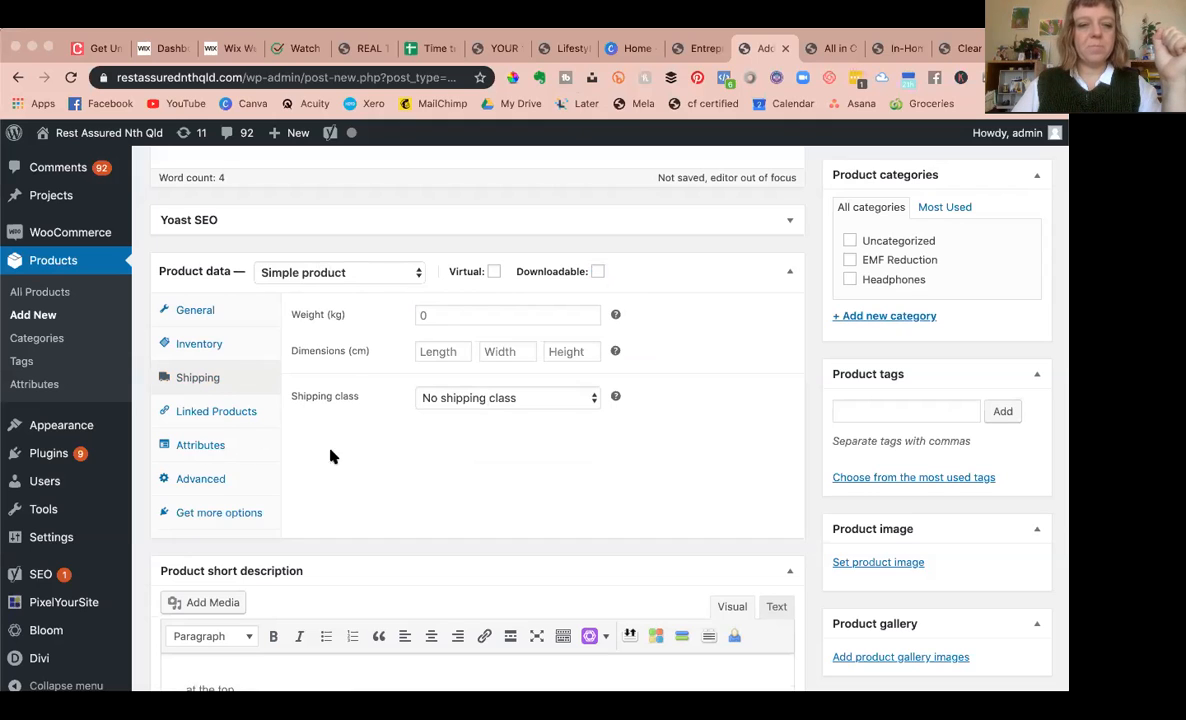
left_click(233, 412)
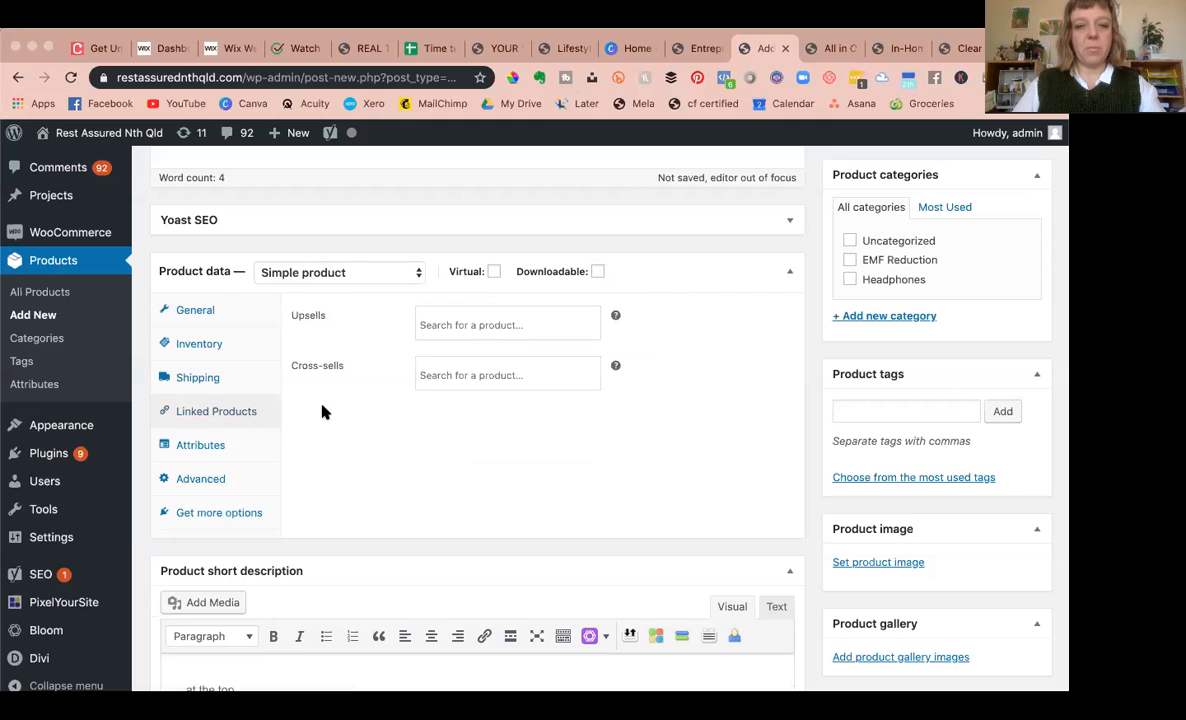
left_click(446, 317)
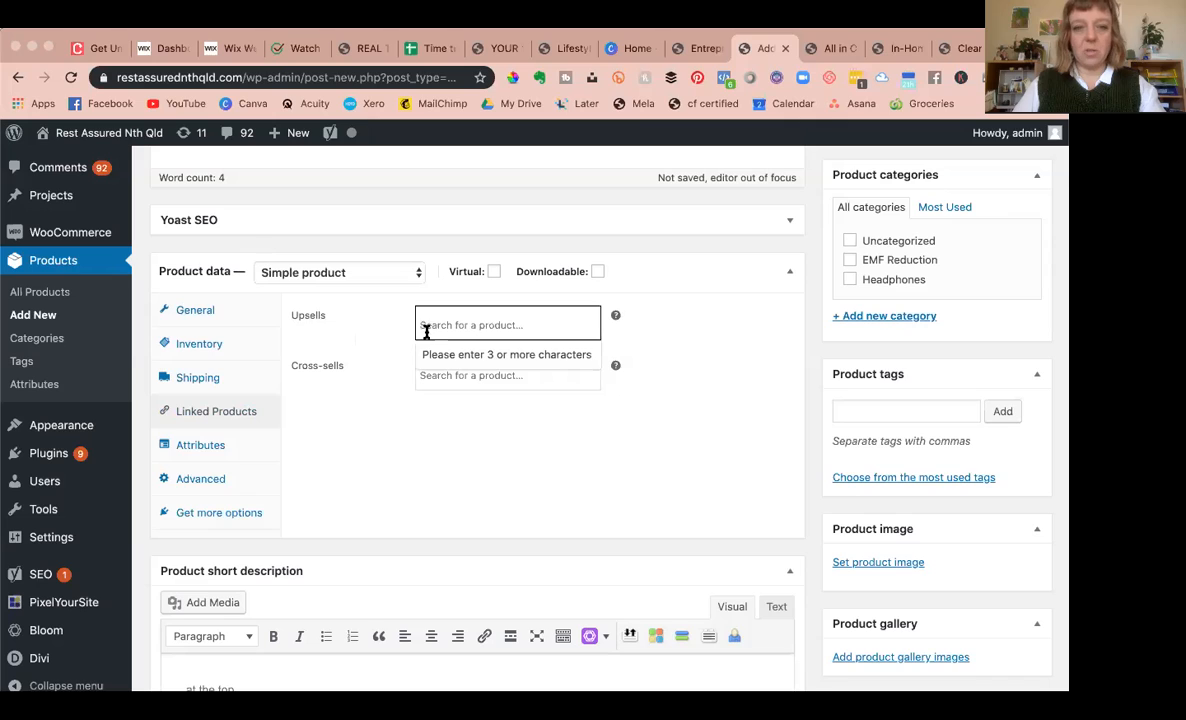
left_click(388, 342)
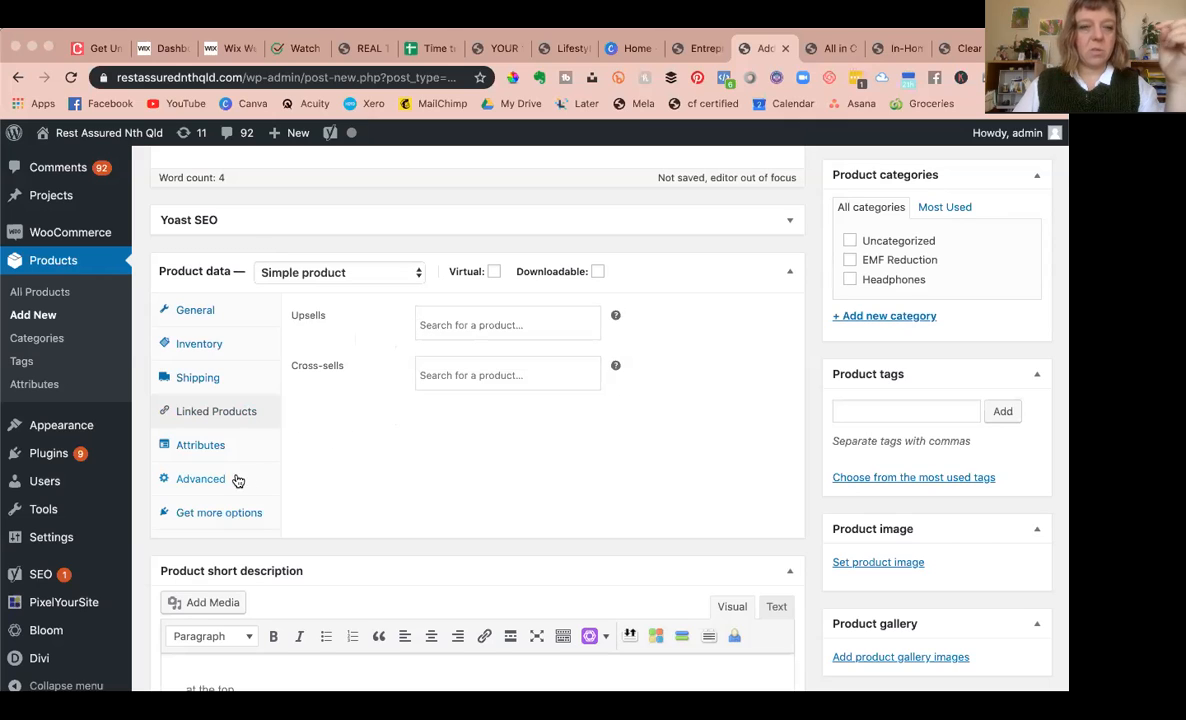
left_click(230, 325)
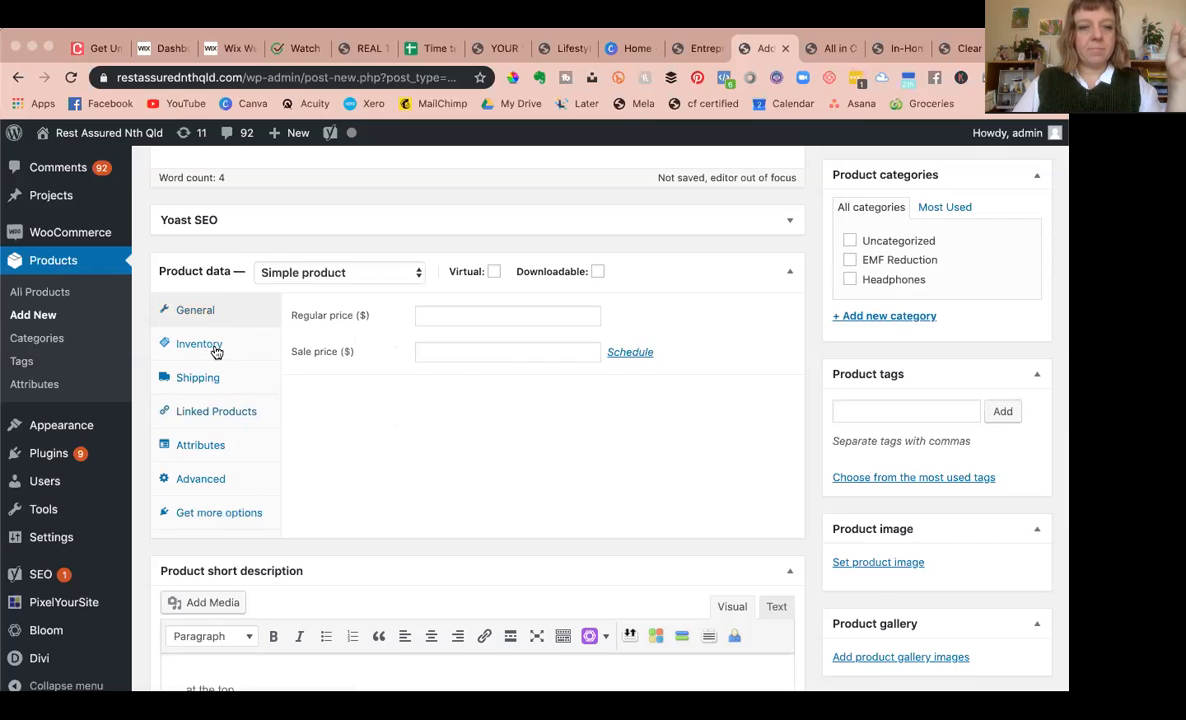
Step: Enable stock management at product level in the inventory settings and set the stock quantity to 3
left_click(210, 344)
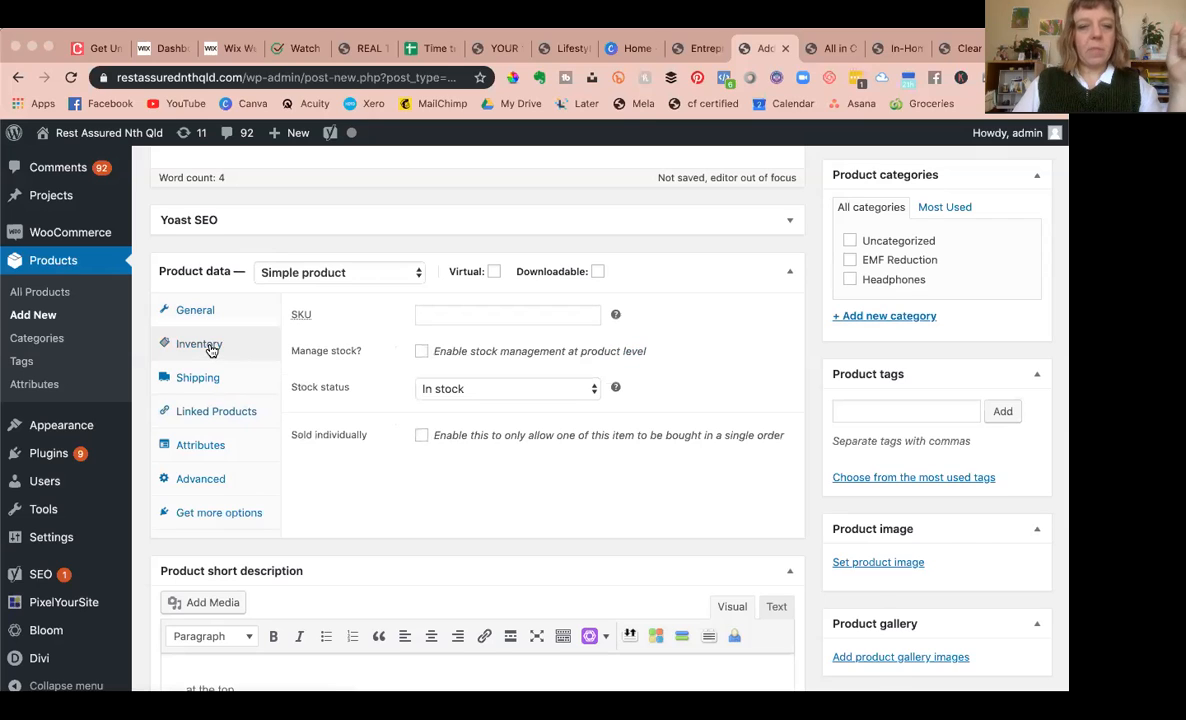
left_click(424, 353)
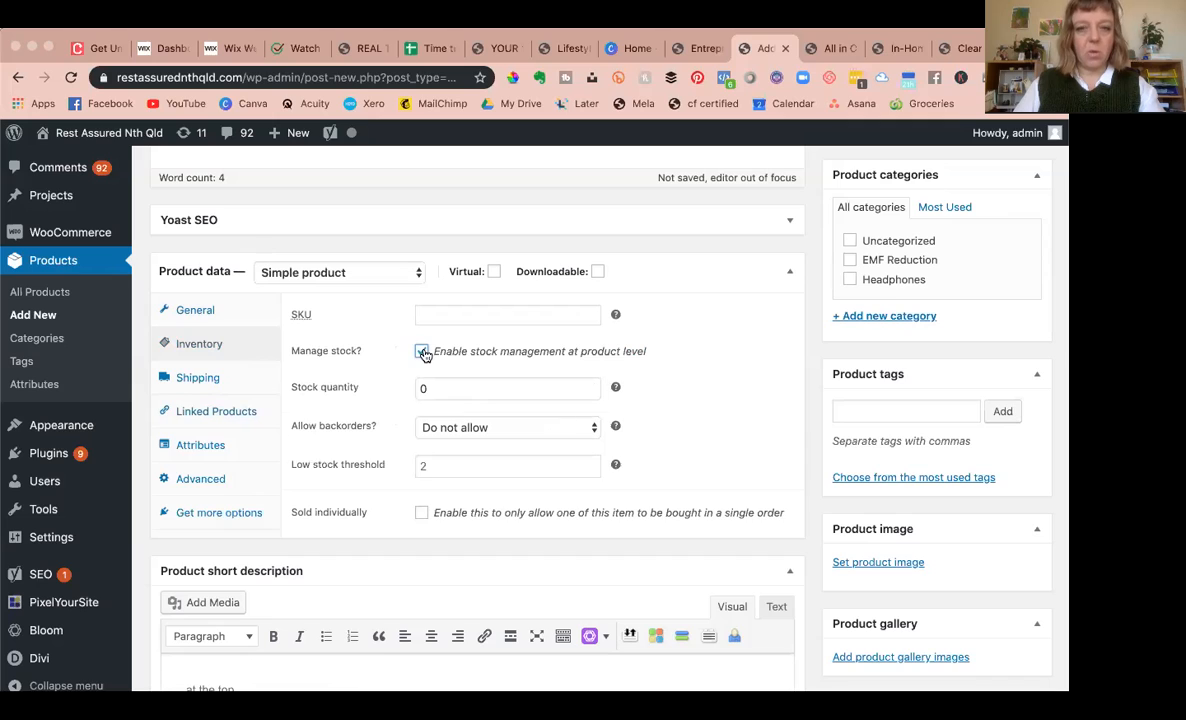
left_click(436, 390)
key("Up")
key("Up")
key("Up")
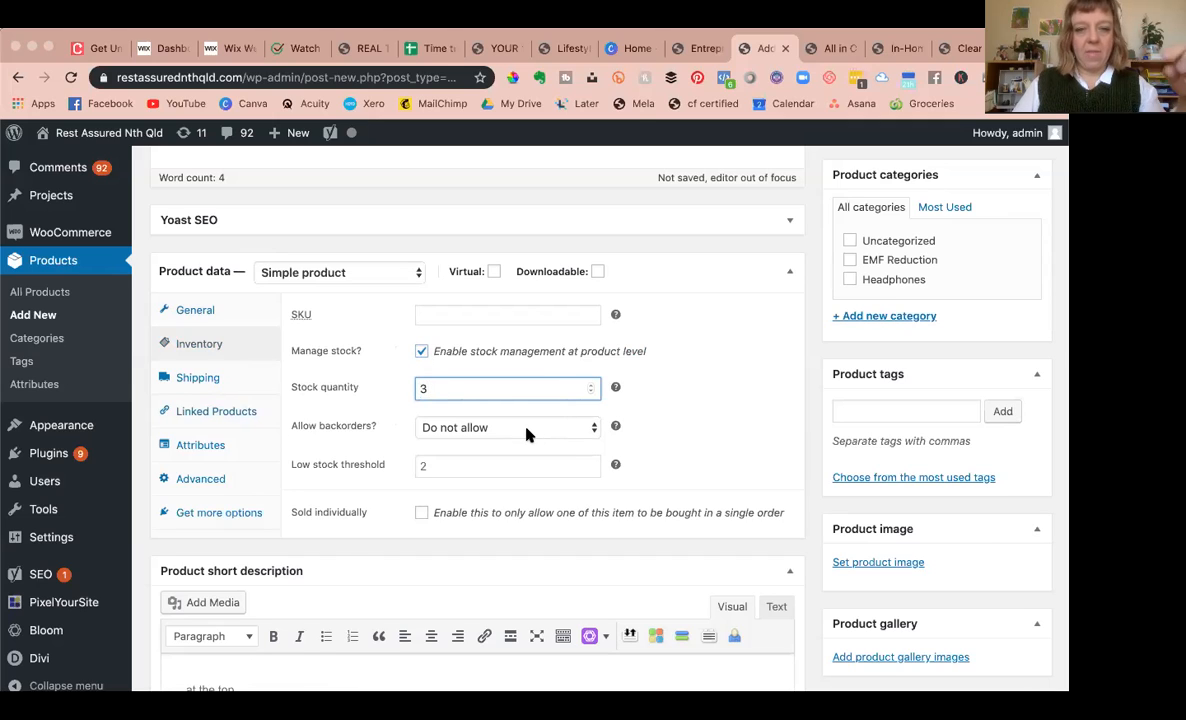
Step: Check the backorder, low stock threshold and sold-individually options, and turn off stock management for the product
left_click(528, 428)
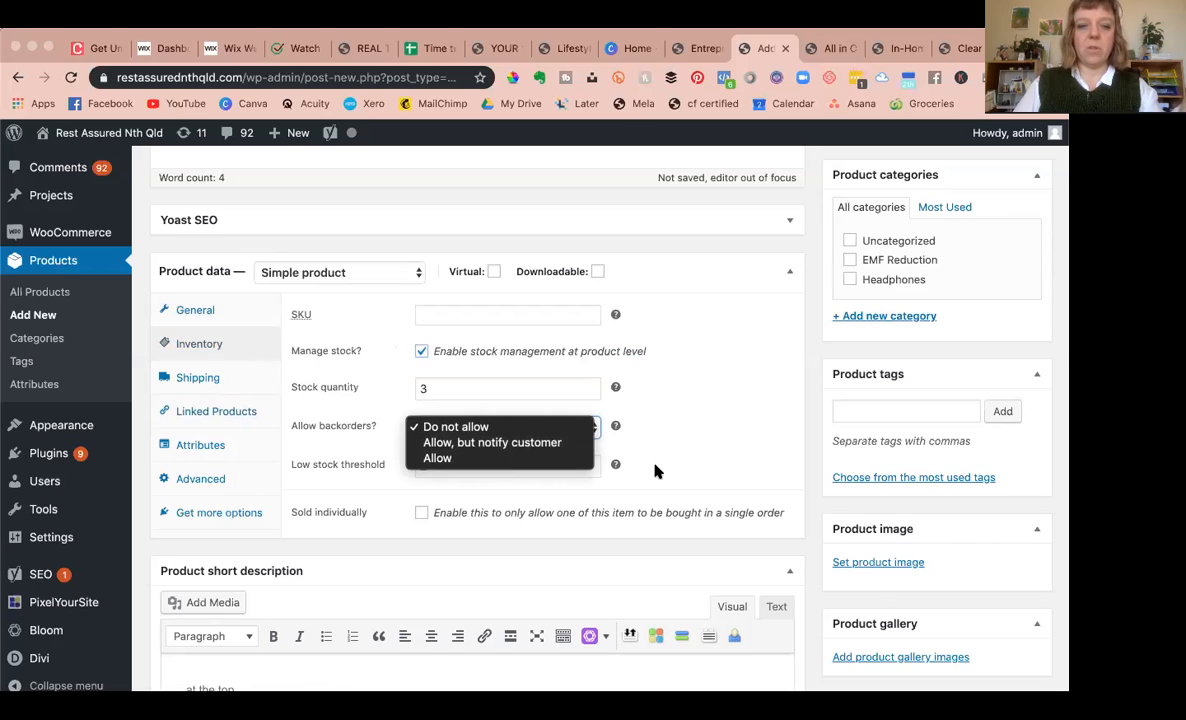
left_click(693, 453)
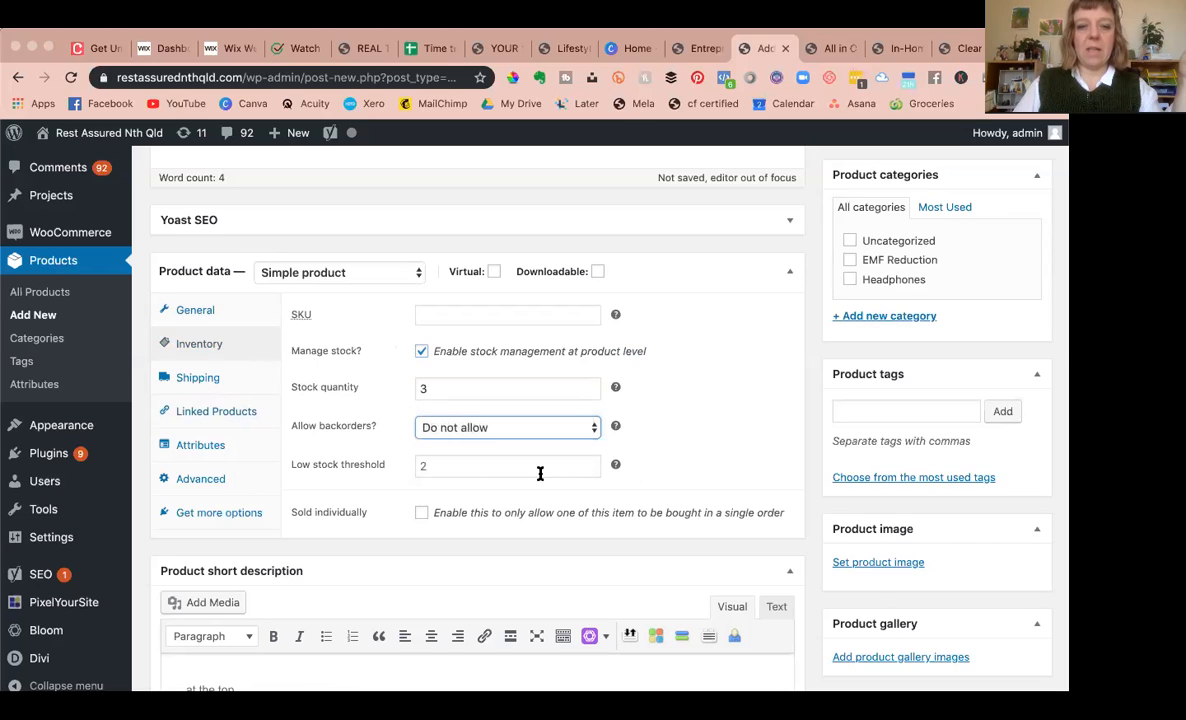
left_click(424, 466)
type("2")
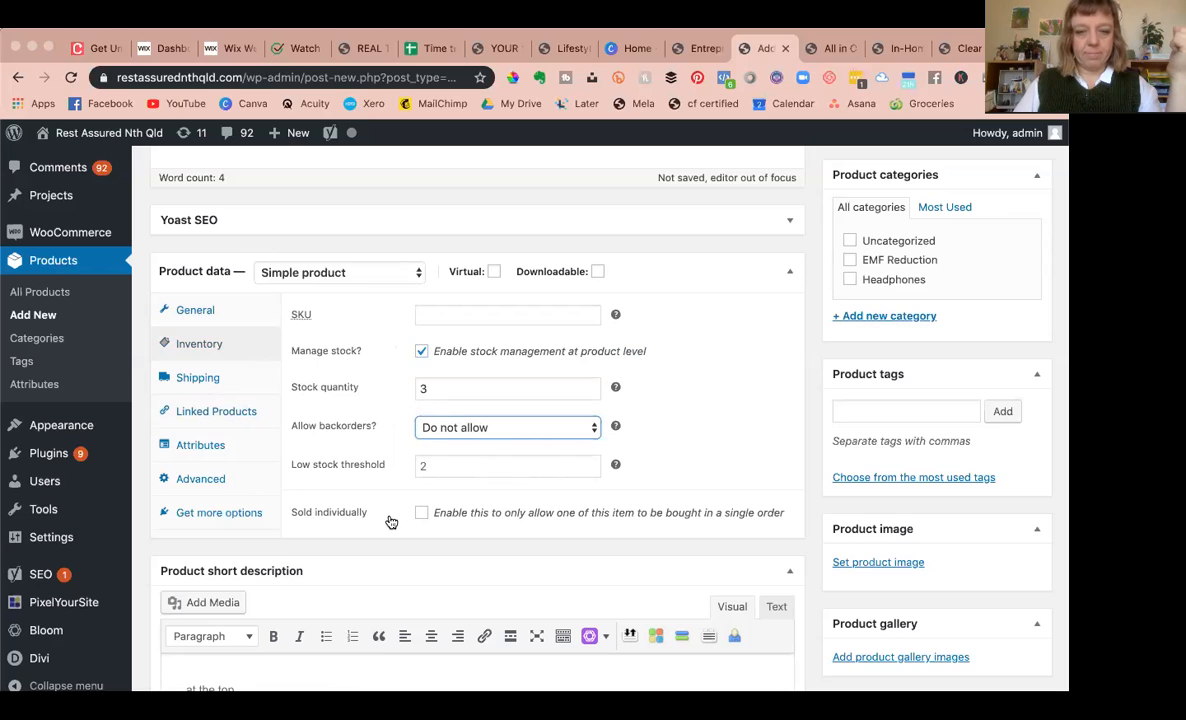
left_click(423, 513)
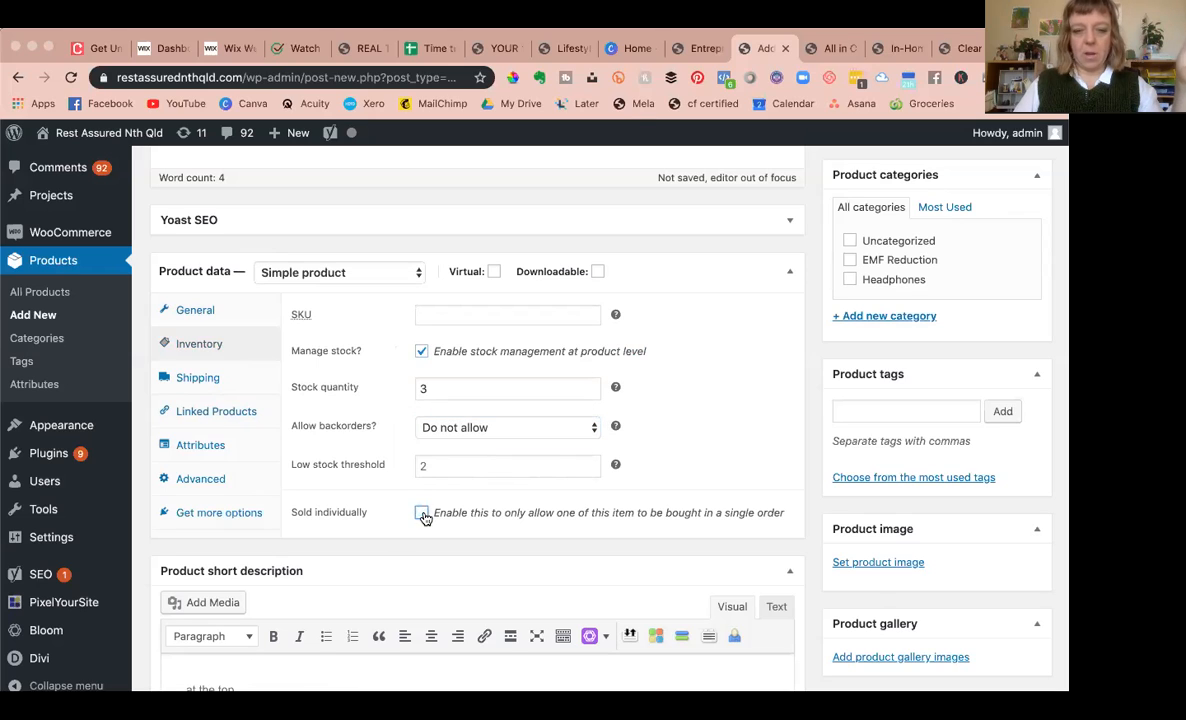
left_click(421, 351)
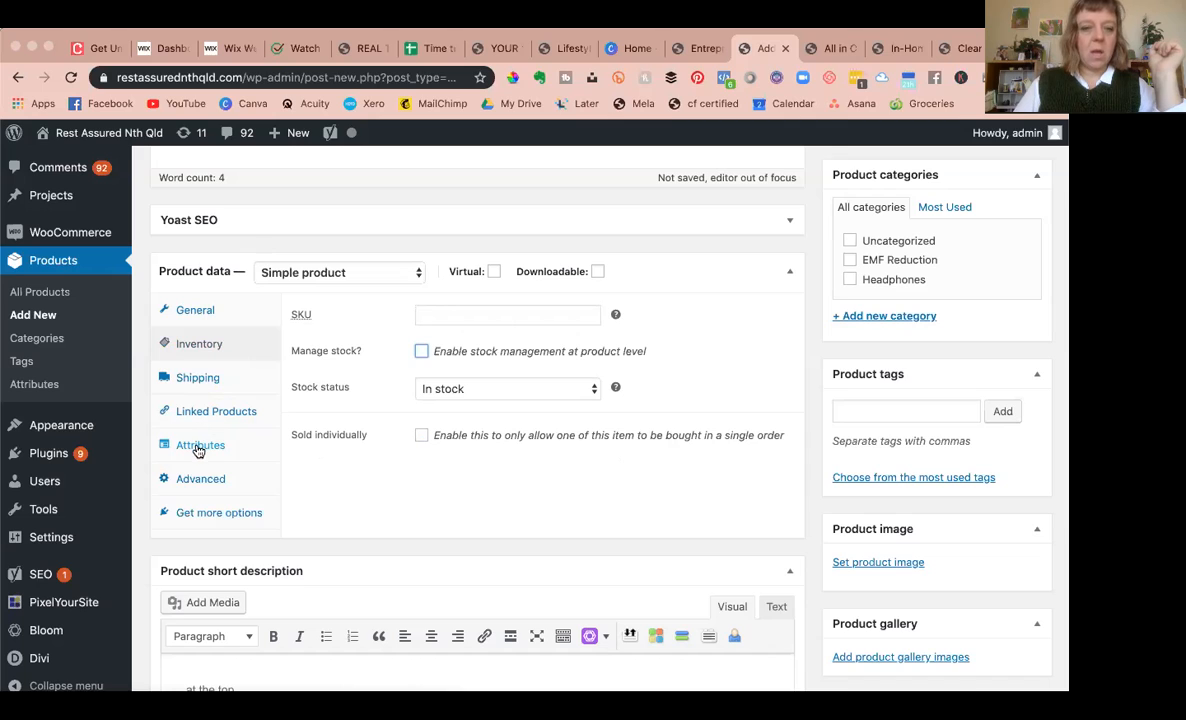
Step: Change the product type to Variable product
left_click(318, 271)
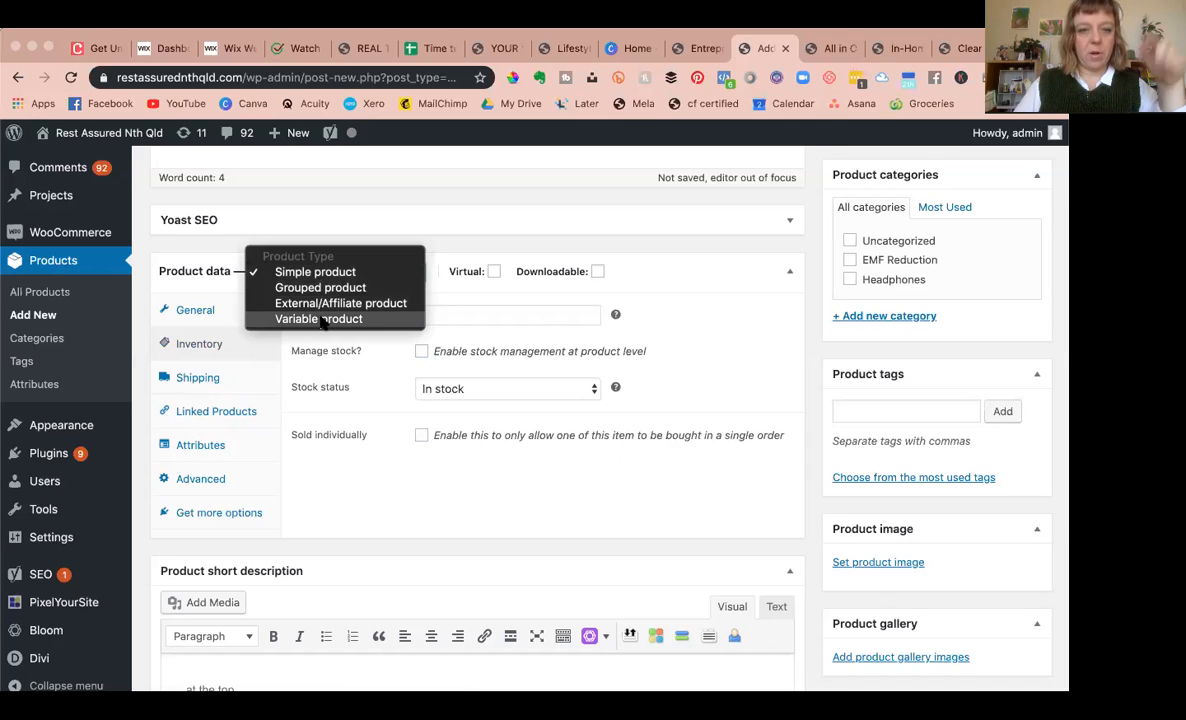
left_click(320, 319)
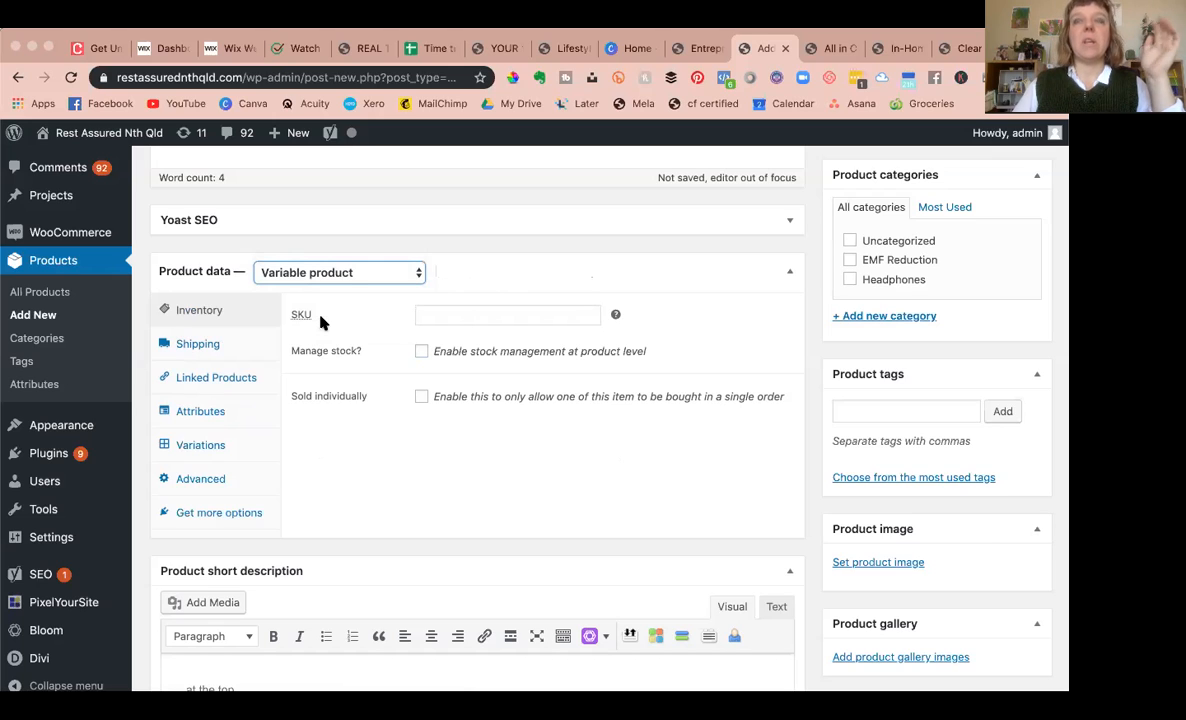
Step: Add a custom product attribute named "Size" with the values xSmall | Small | Medium | Laarge | xLarge
left_click(201, 413)
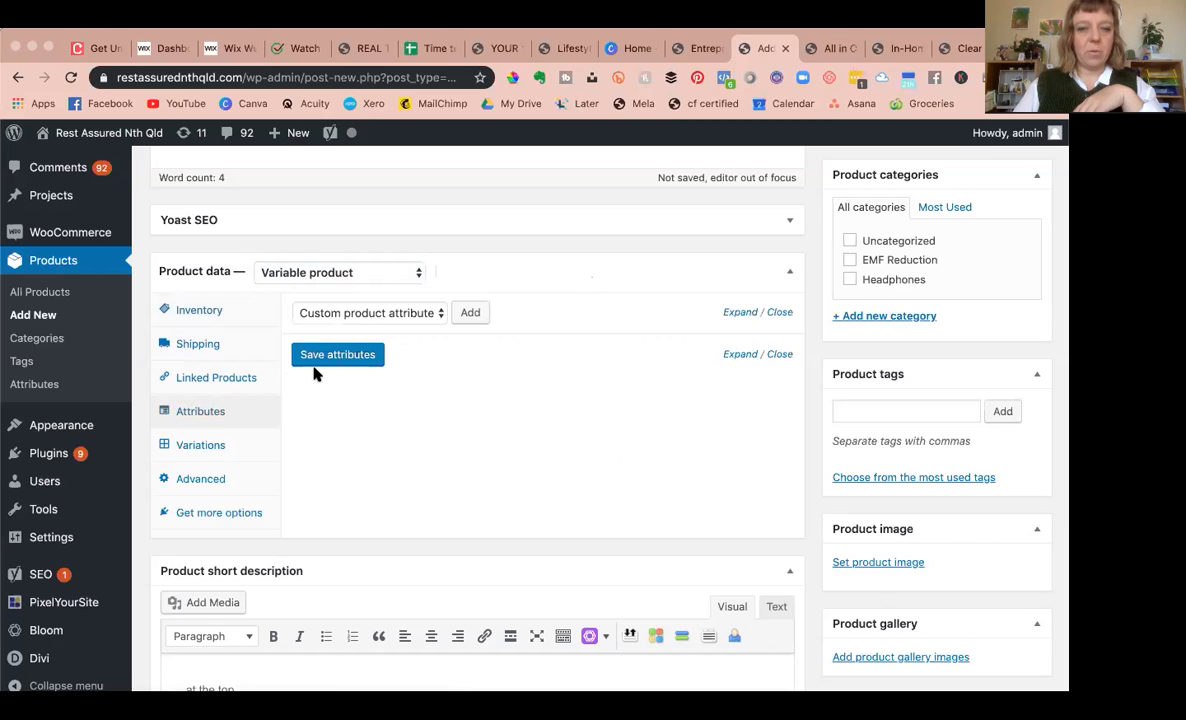
left_click(476, 313)
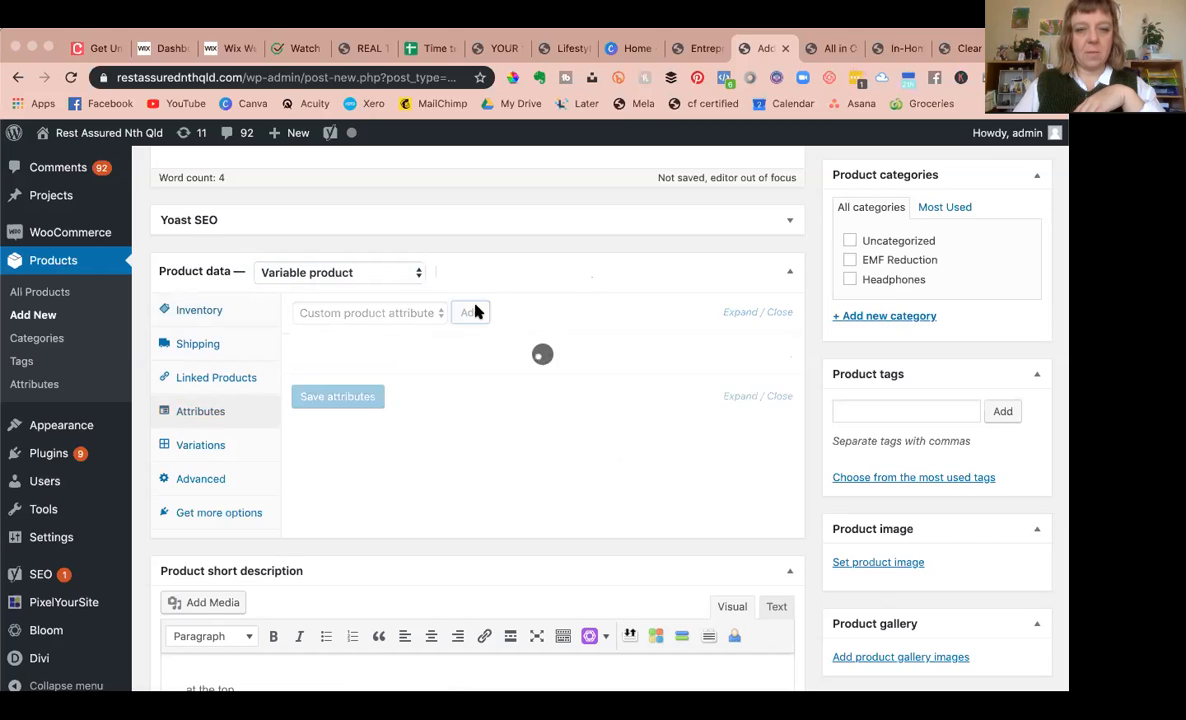
left_click(327, 409)
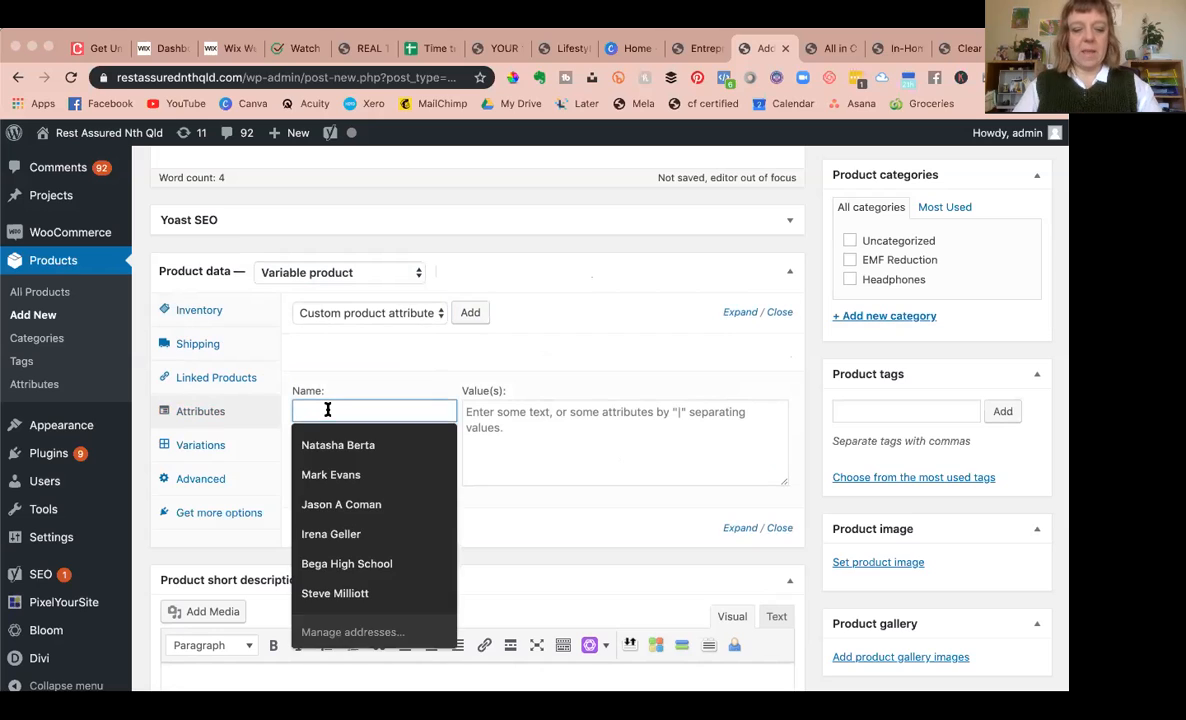
type("Size")
left_click(476, 413)
type("xSmall")
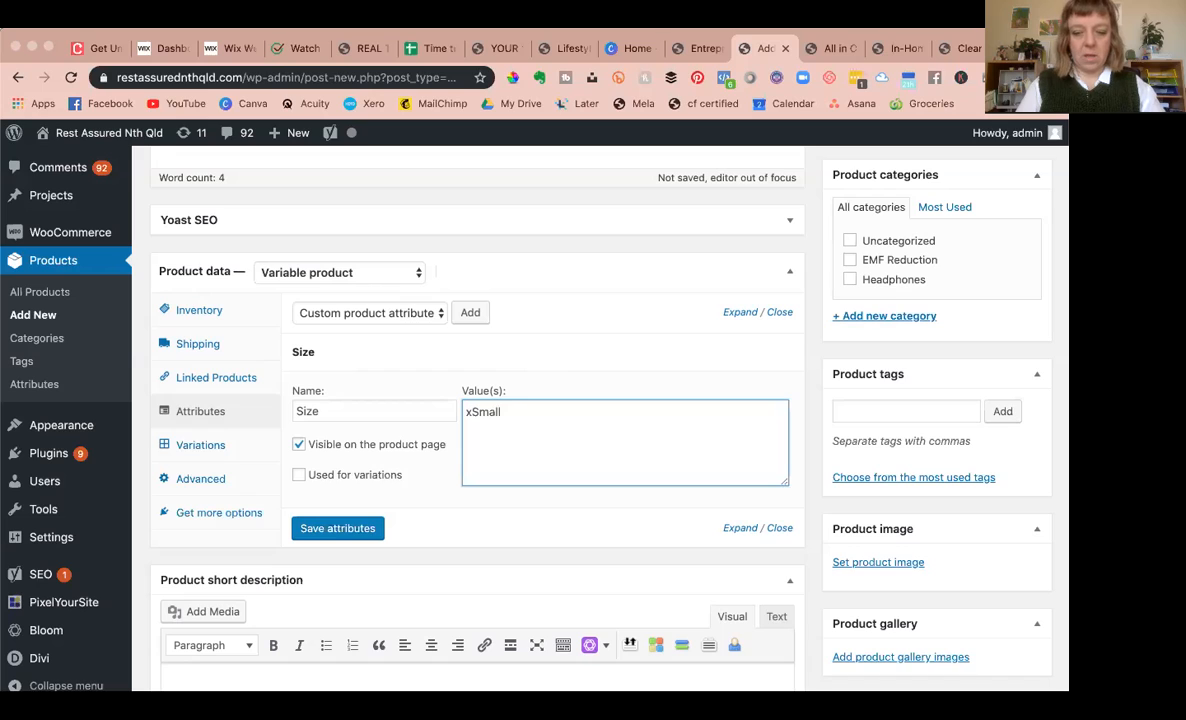
type("||")
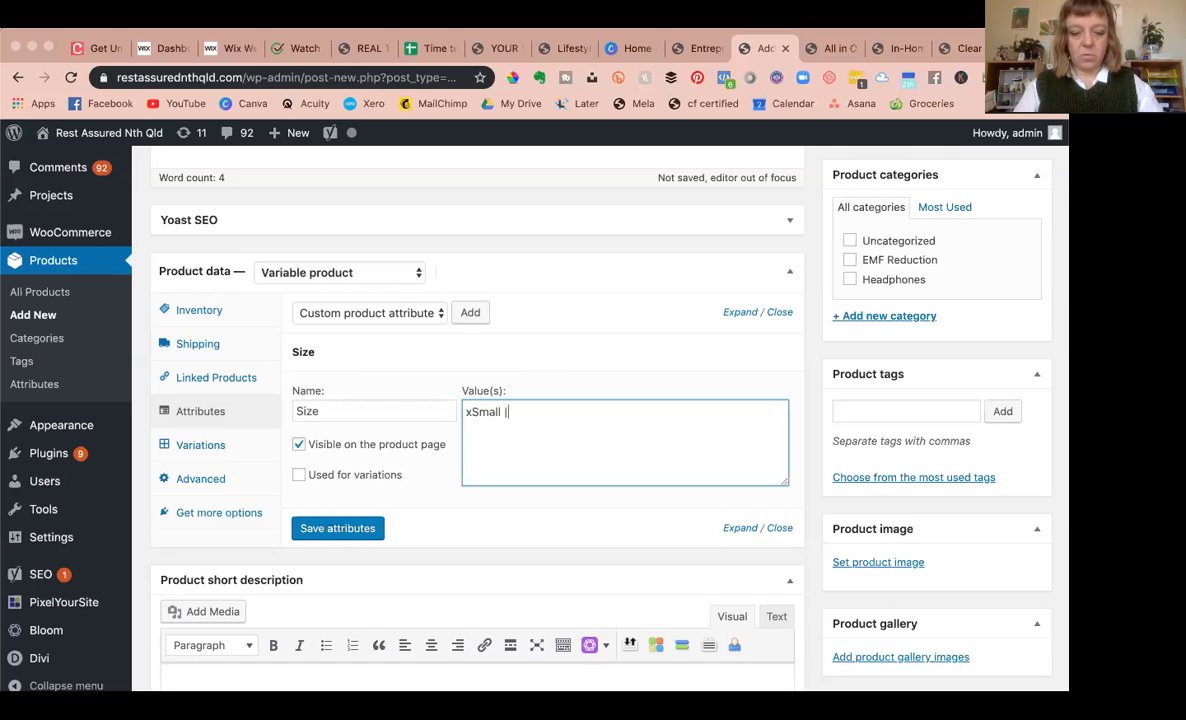
type("Small |")
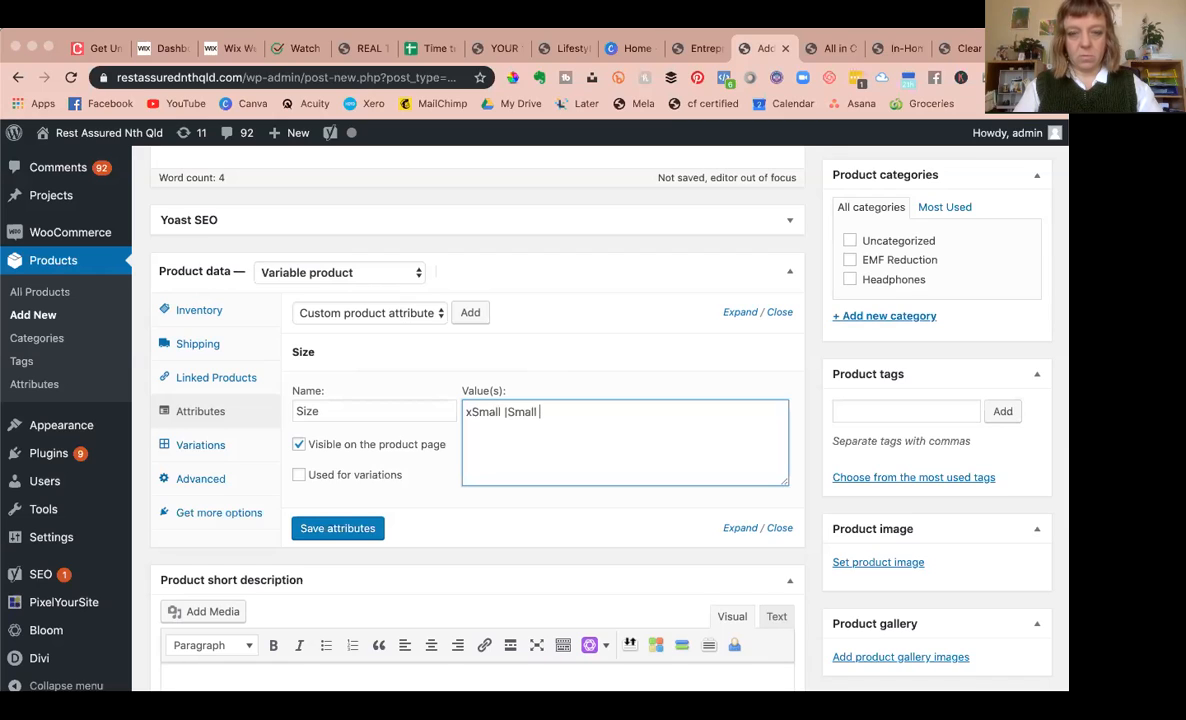
type(" Me")
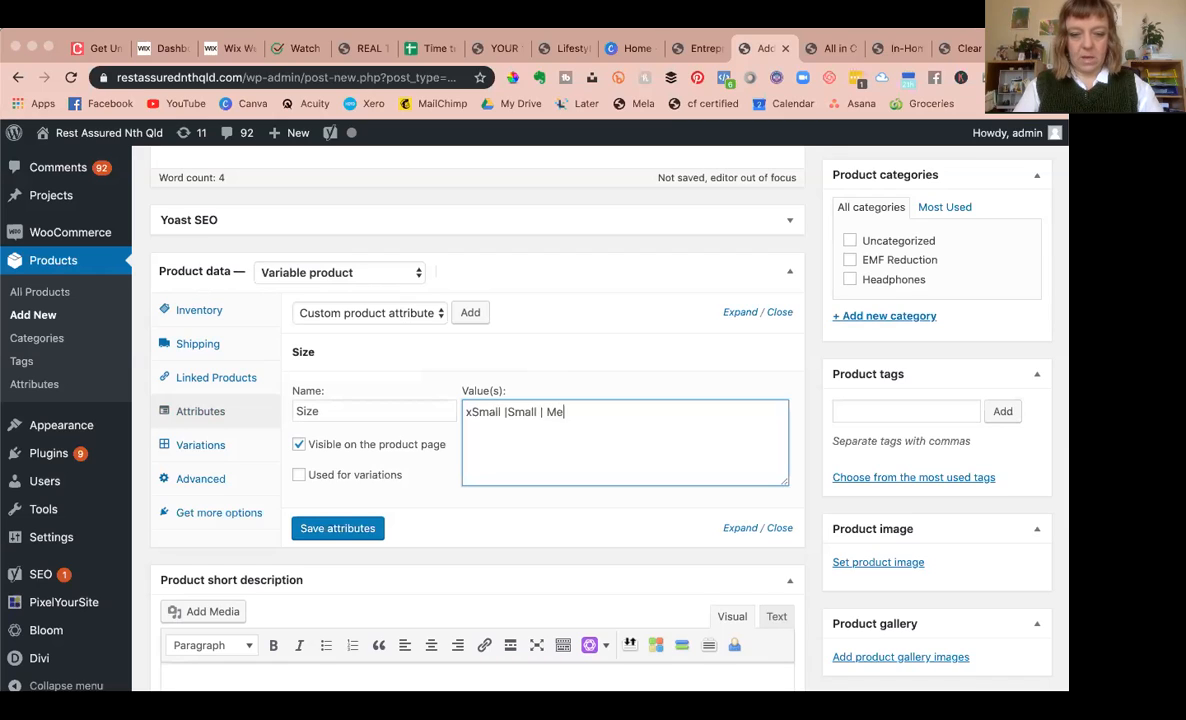
type("dium | Laarge")
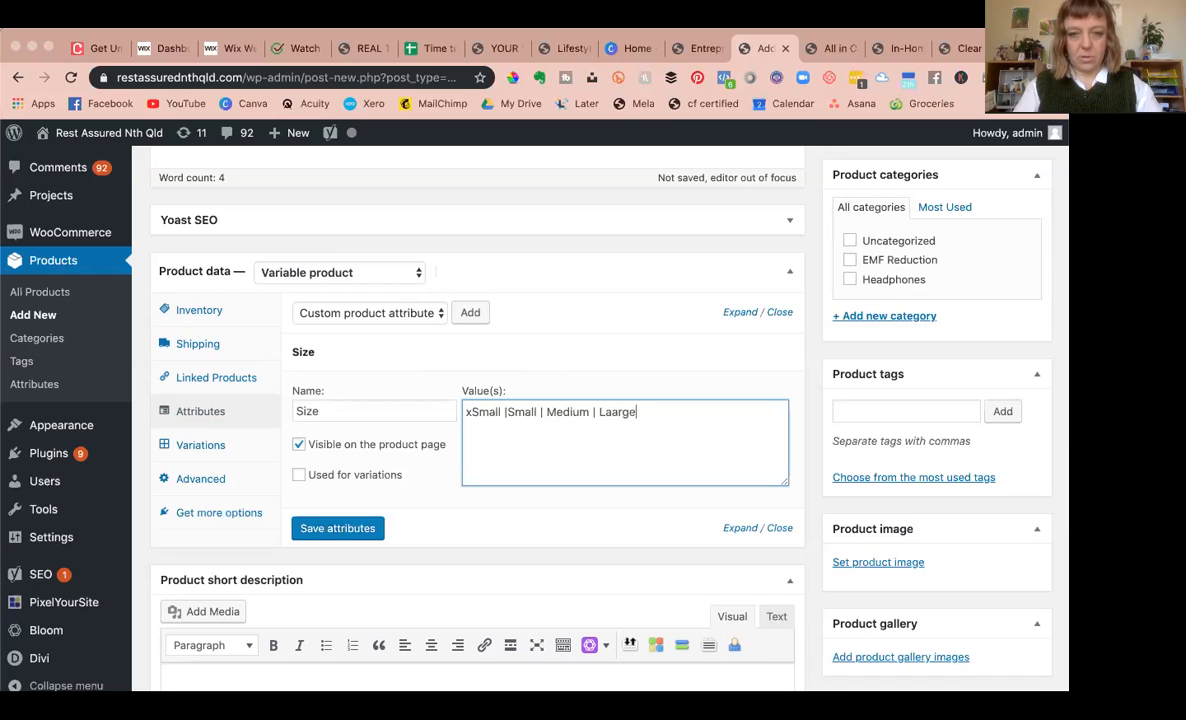
type(" | ")
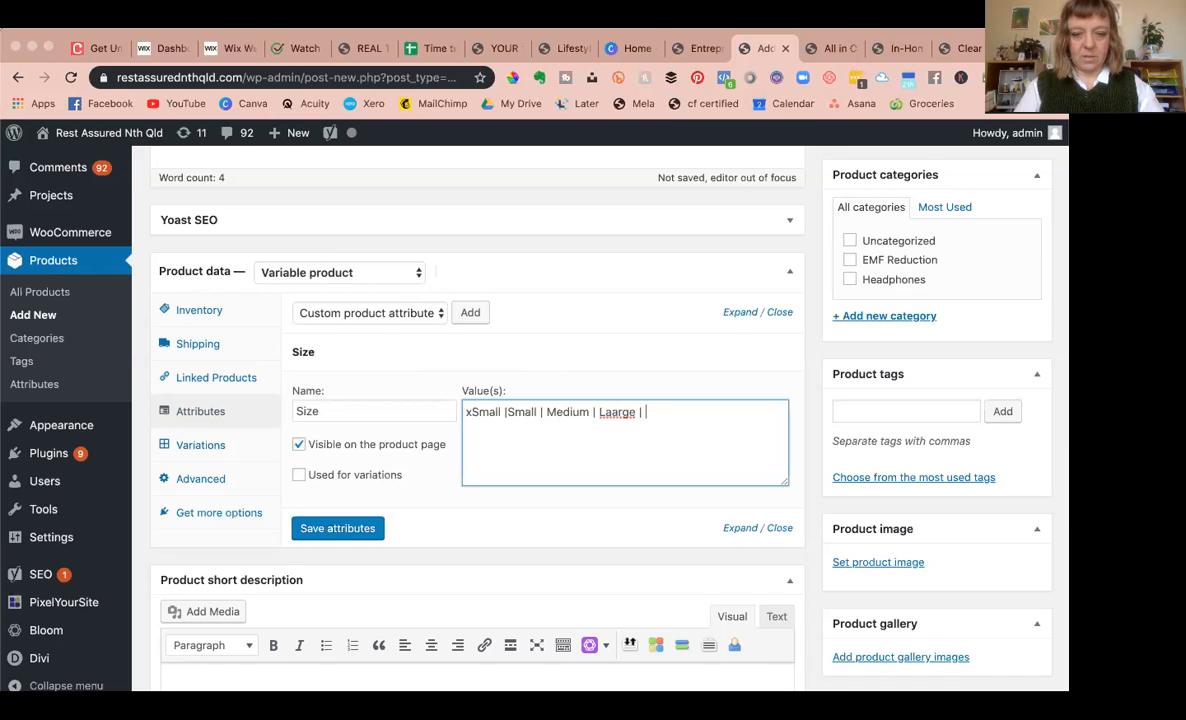
type("xLarge")
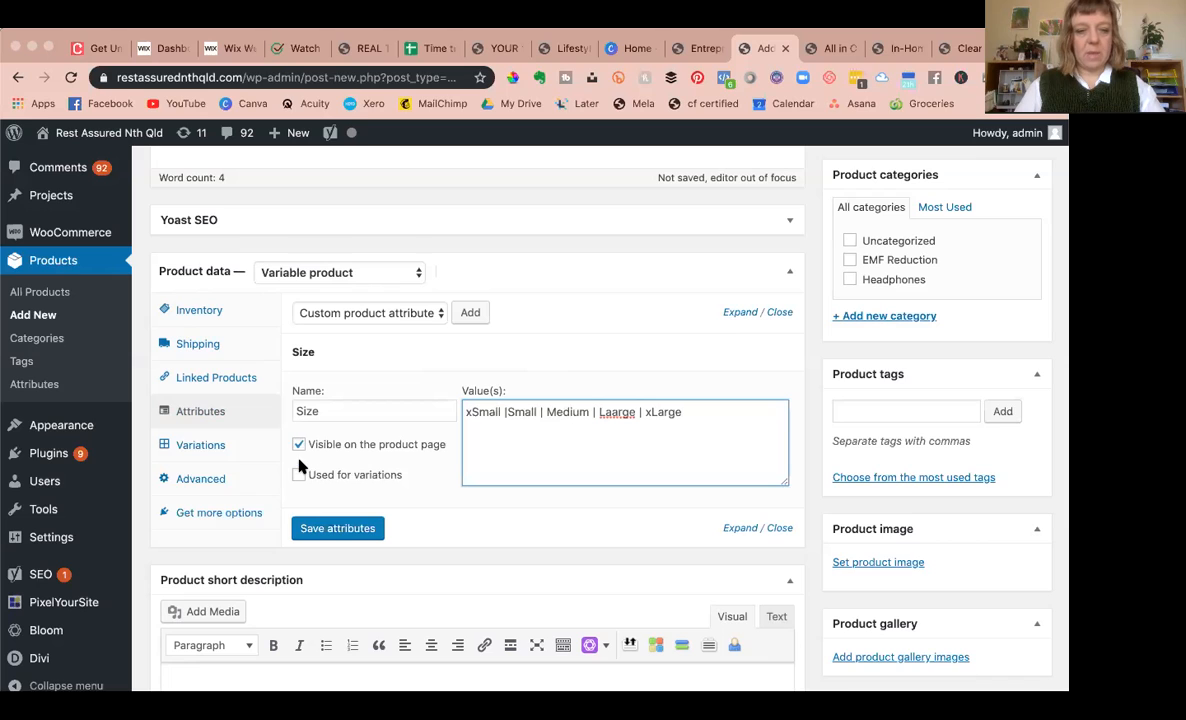
Step: Mark the Size attribute as used for variations, save the attributes, and check the saved values
left_click(298, 475)
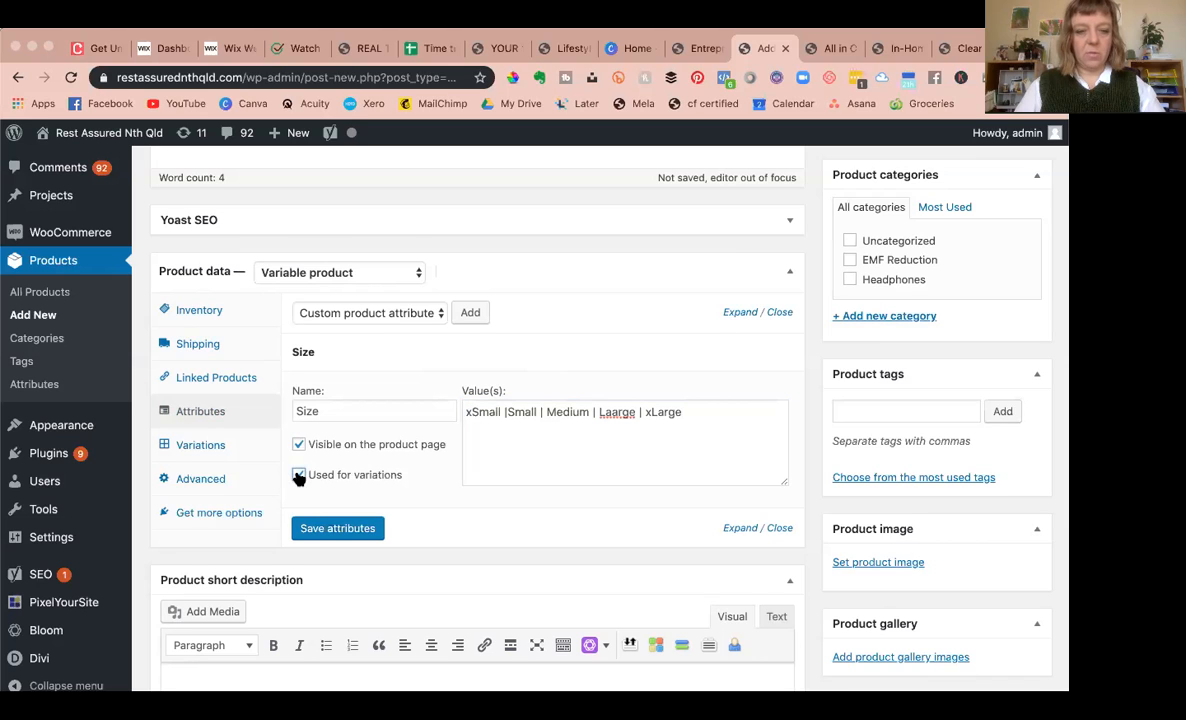
left_click(323, 530)
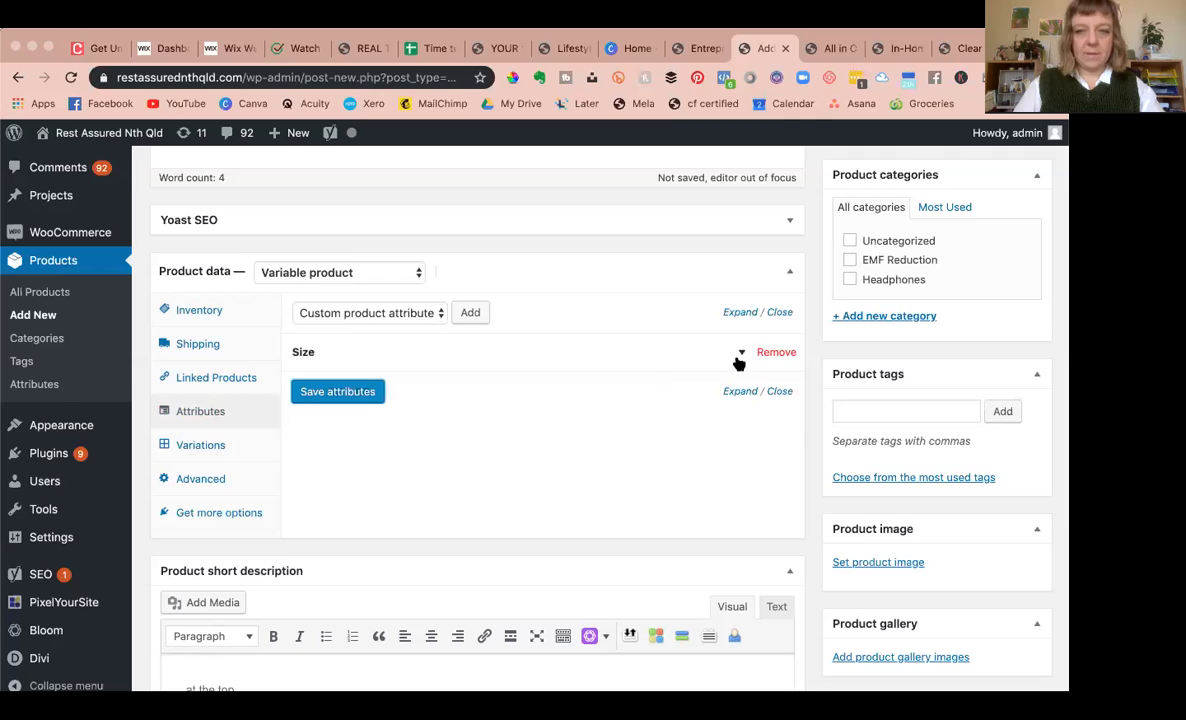
left_click(735, 352)
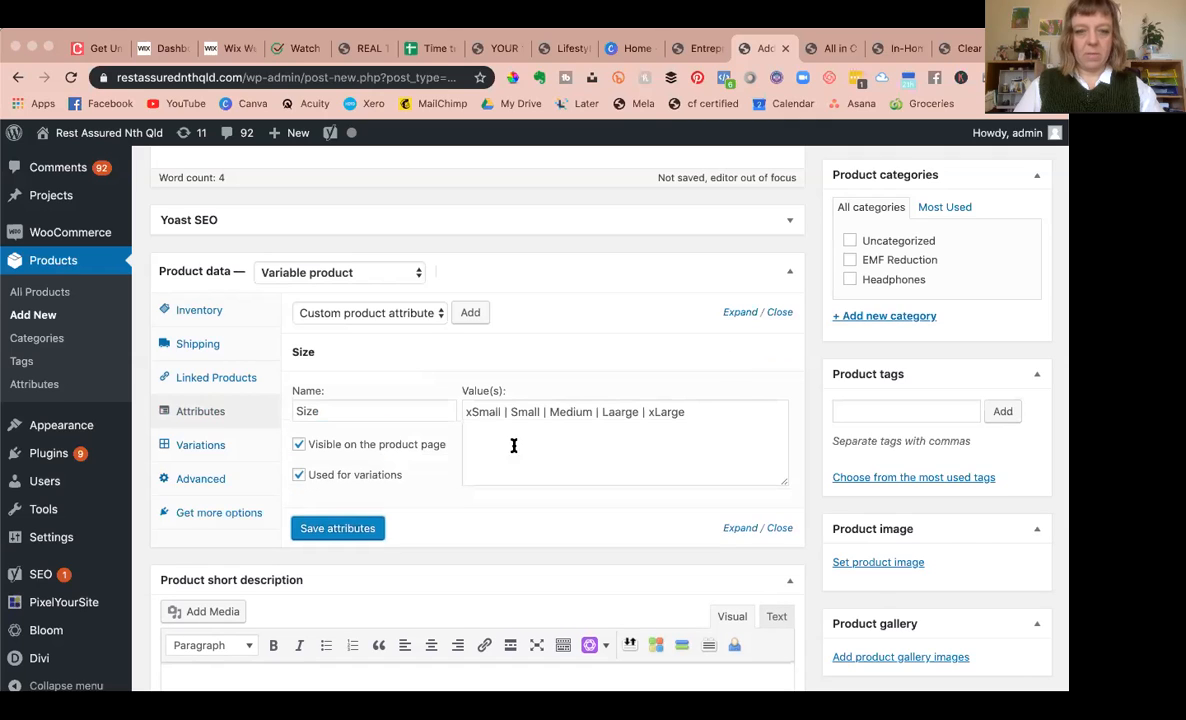
left_click(748, 352)
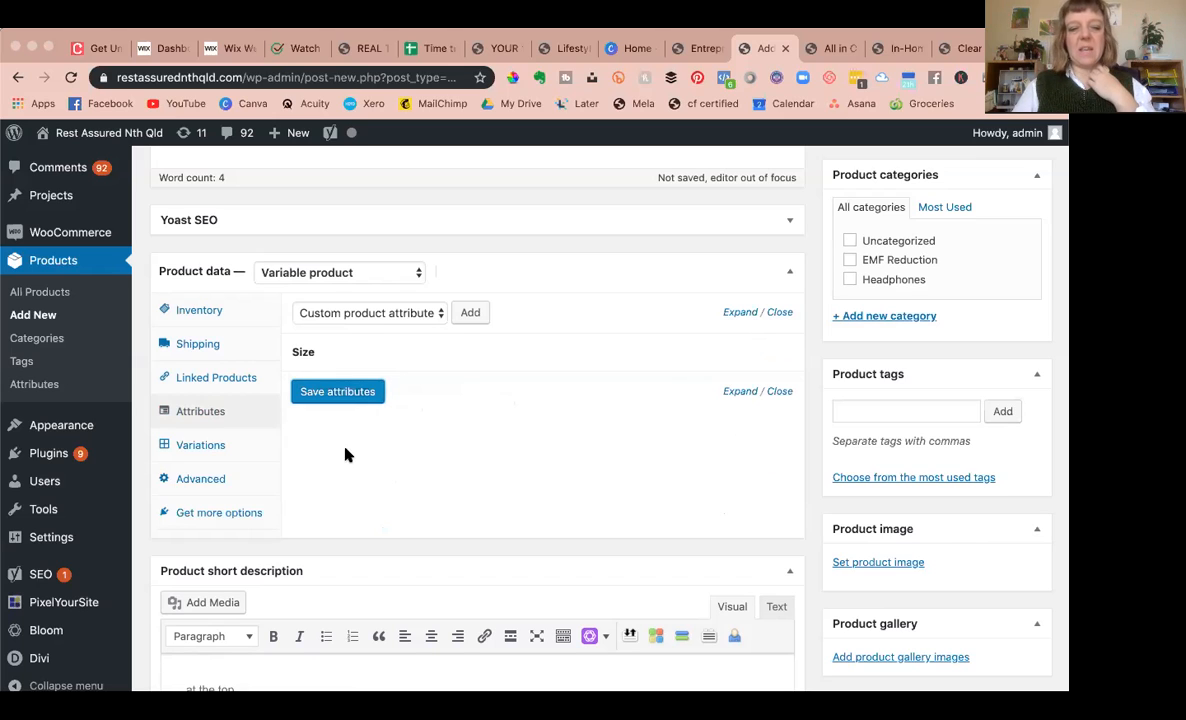
Step: Create the product's variations from all attributes and confirm the operation
left_click(208, 446)
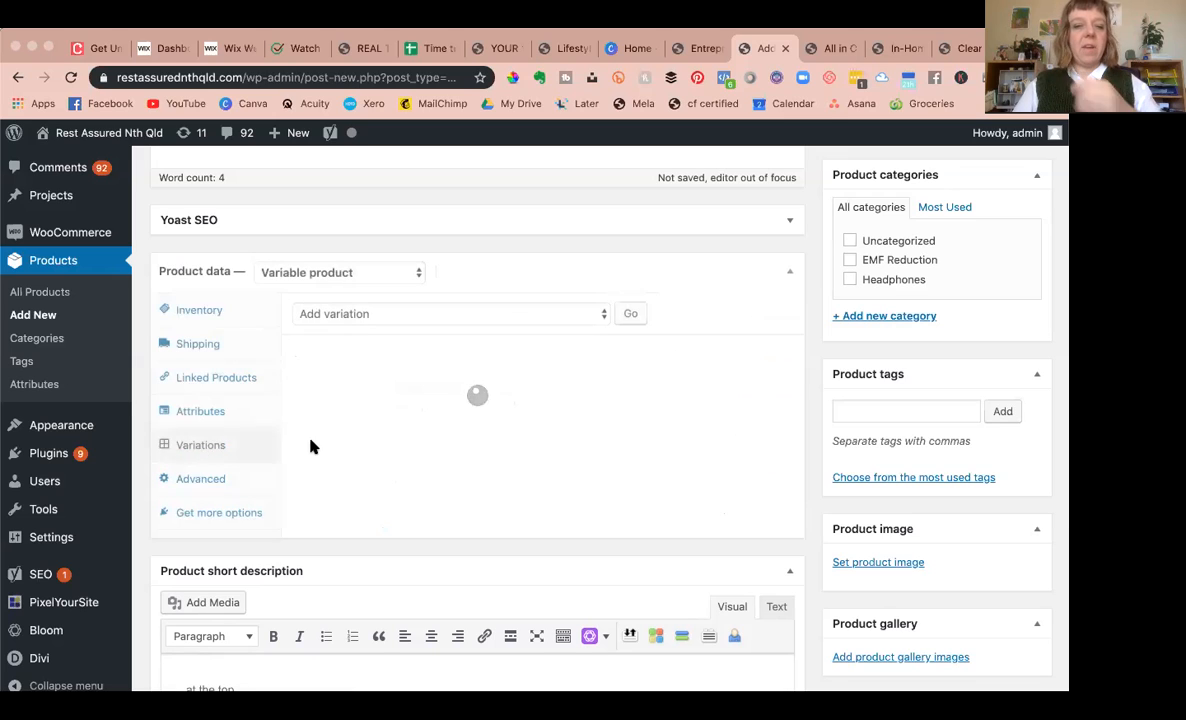
left_click(513, 313)
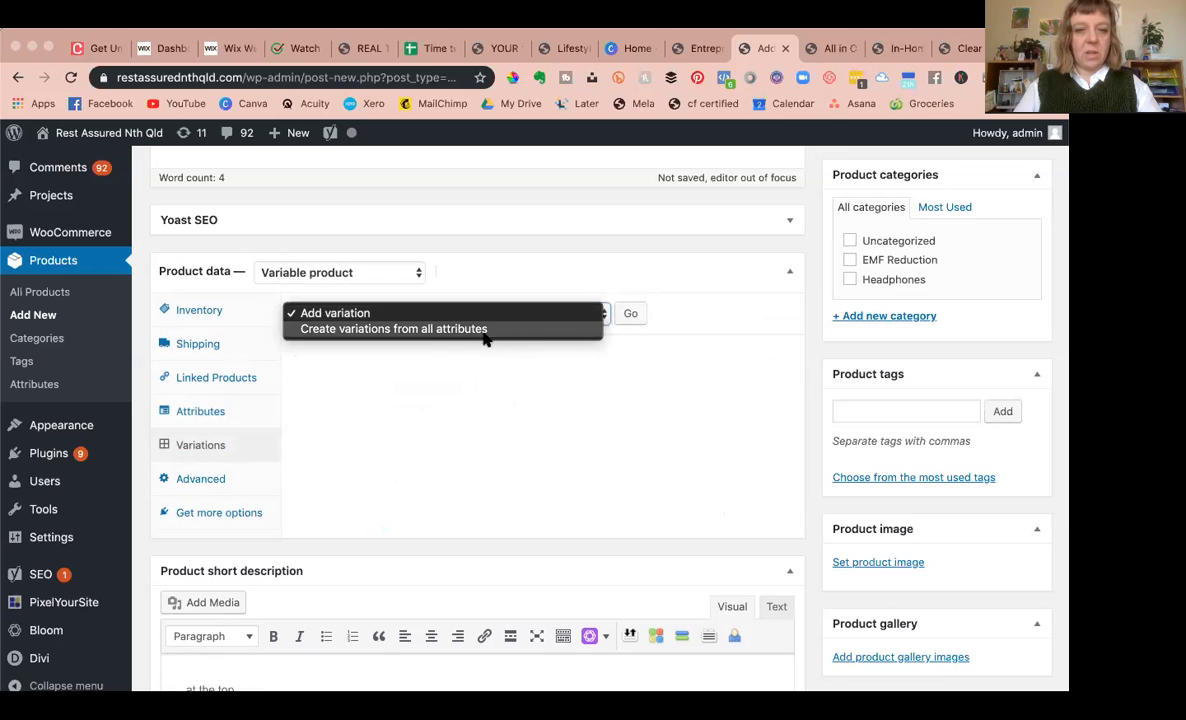
left_click(482, 332)
left_click(627, 315)
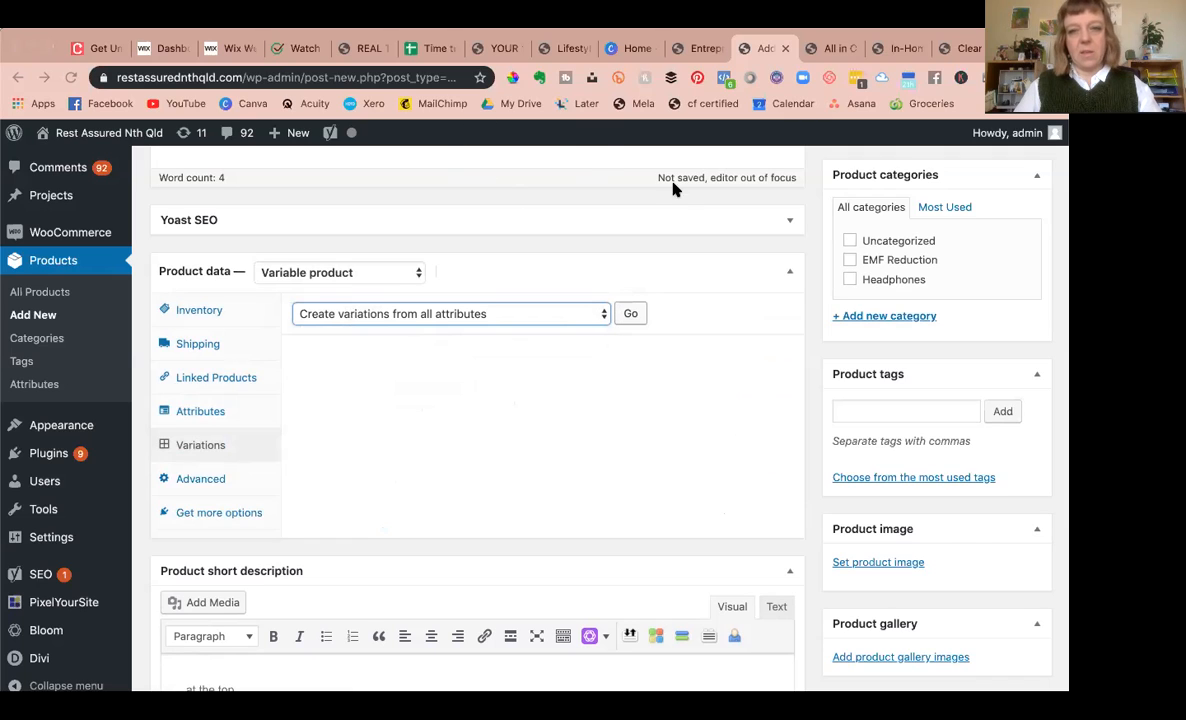
left_click(679, 209)
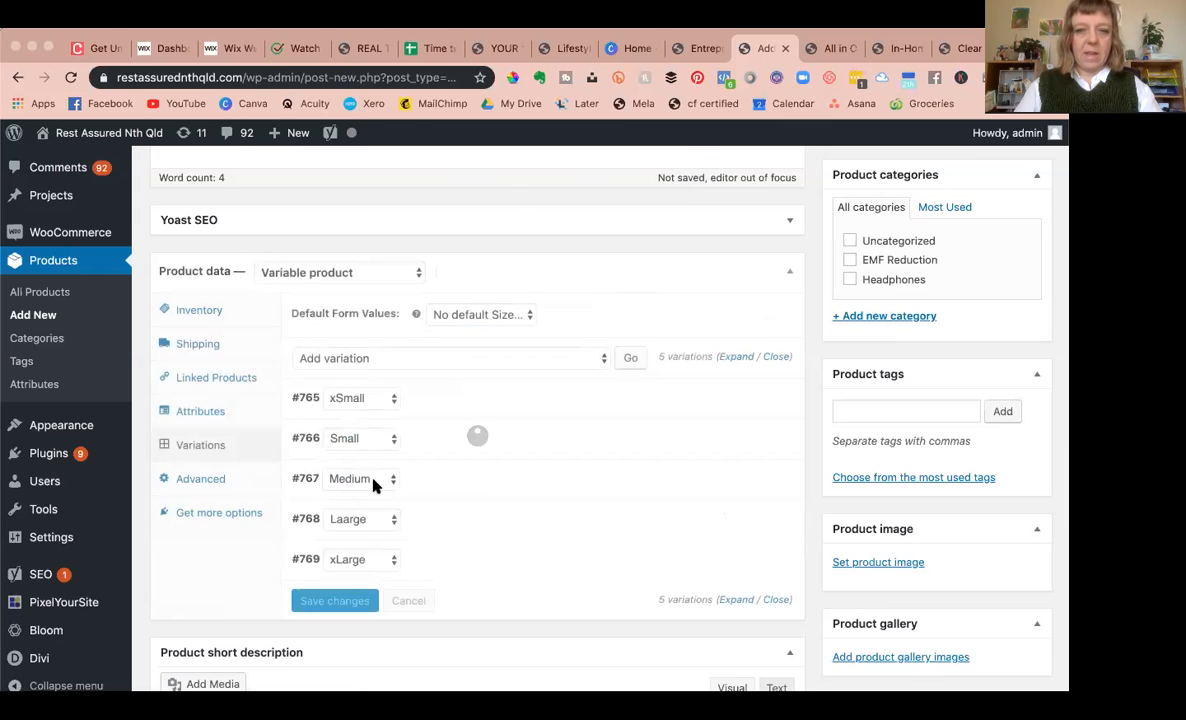
Step: Enable stock management for the xSmall variation and set its stock quantity to 2
left_click(743, 400)
scroll(504, 457, "down", 2)
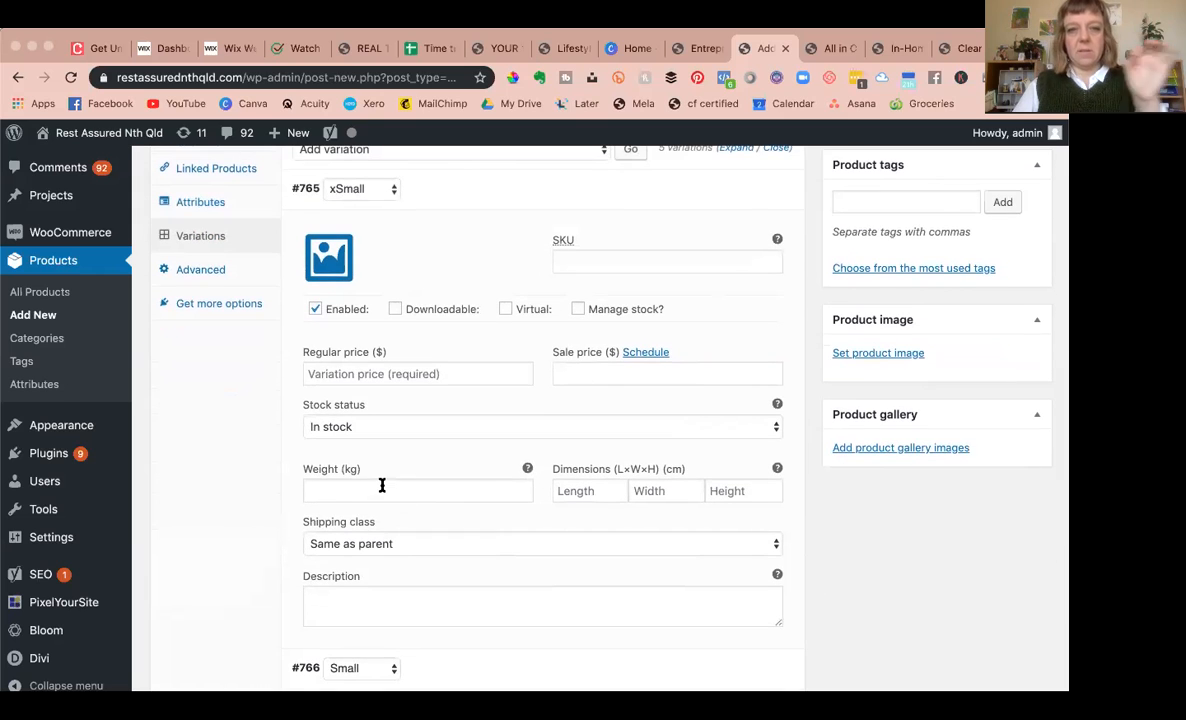
scroll(381, 487, "up", 1)
scroll(381, 490, "down", 2)
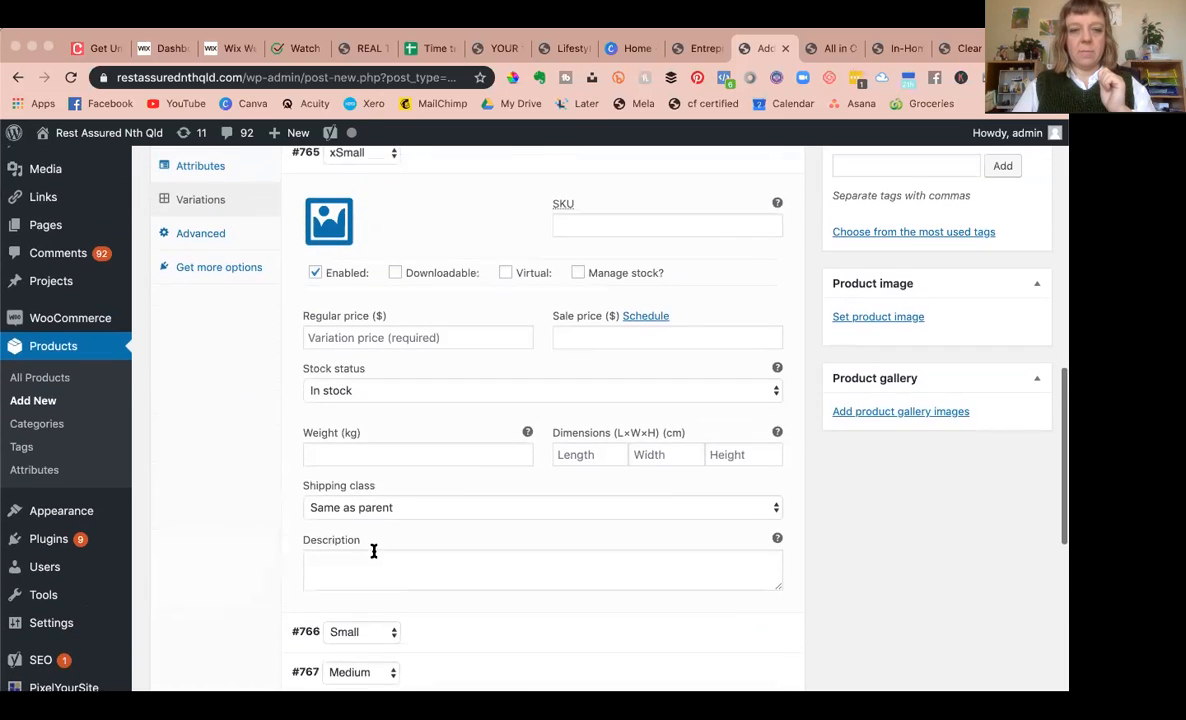
left_click(578, 273)
left_click(334, 399)
key("BackSpace")
type("3")
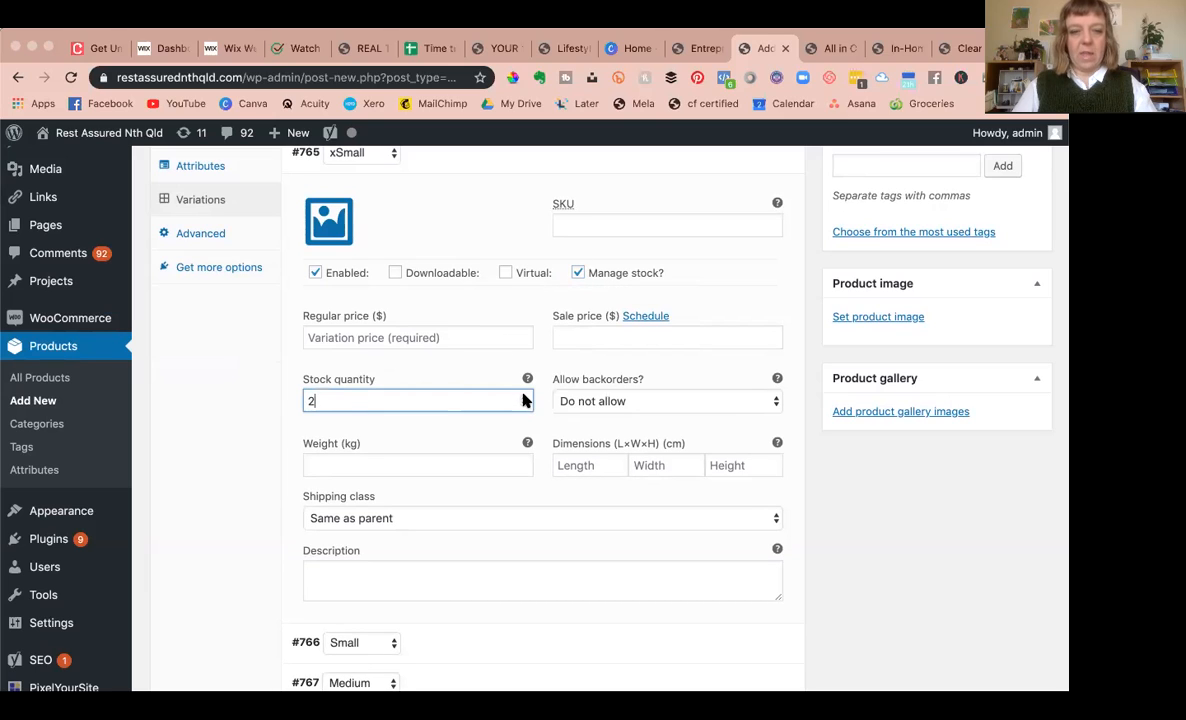
Step: Enable stock management for the Small variation and set its stock quantity to 4
scroll(651, 484, "down", 5)
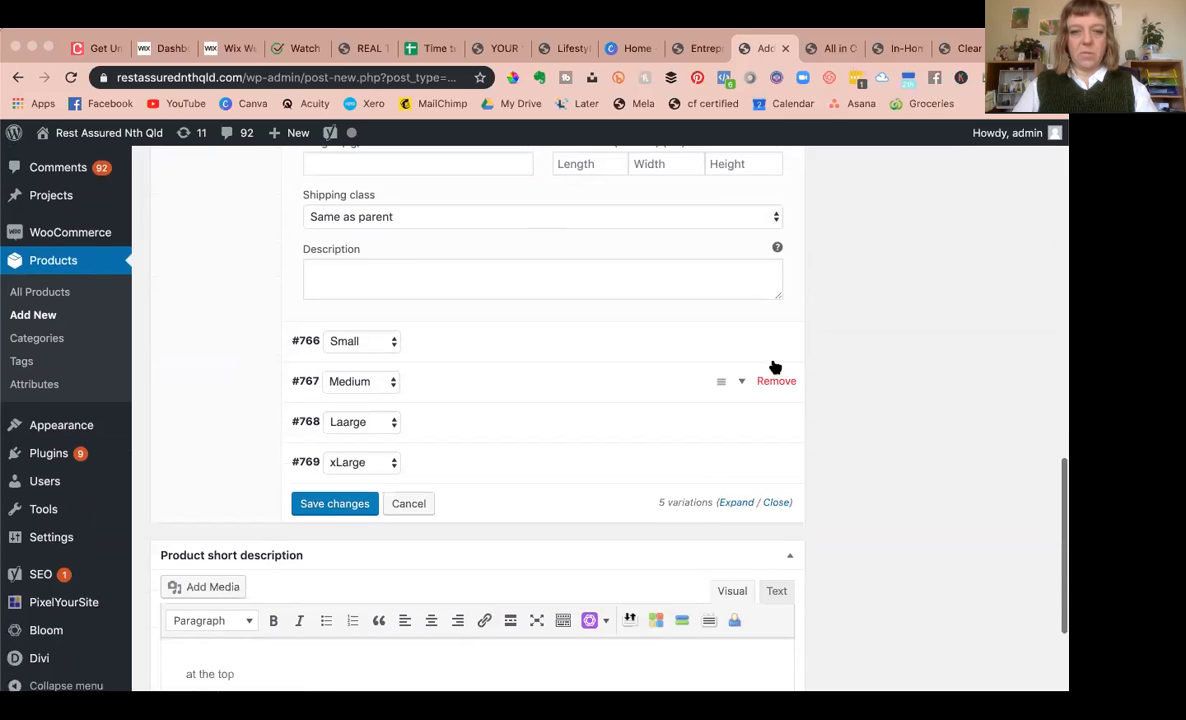
left_click(720, 347)
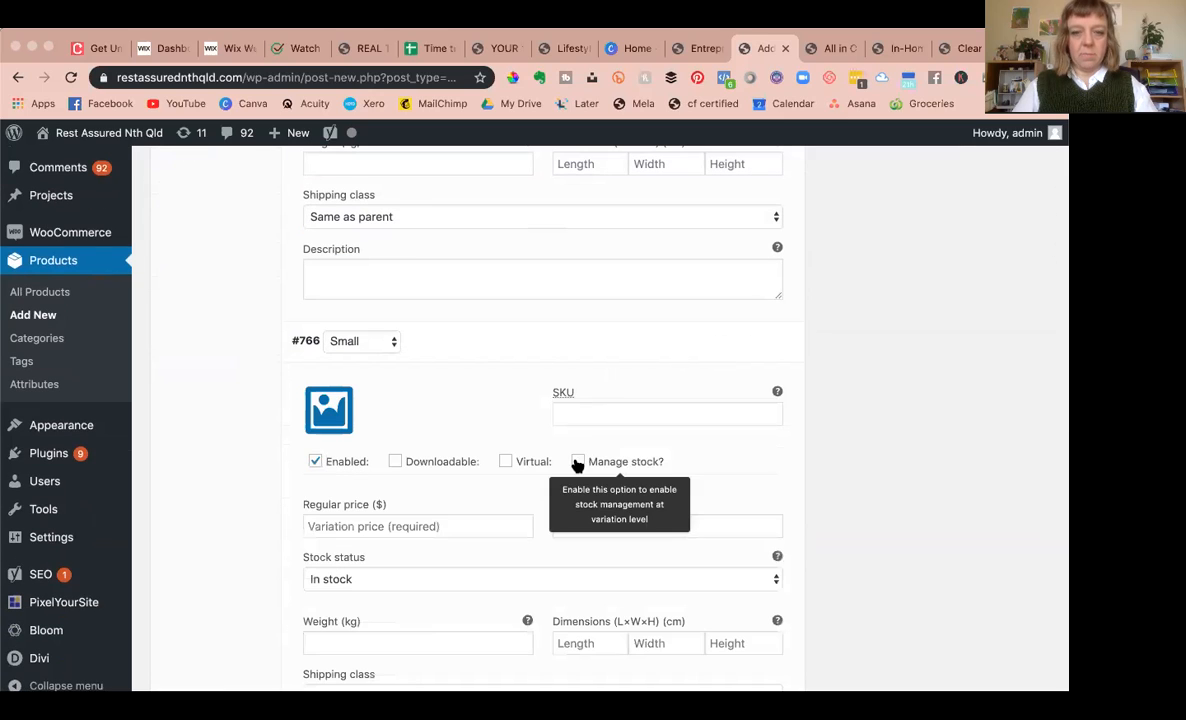
left_click(578, 461)
scroll(520, 530, "down", 2)
left_click(519, 497)
key("BackSpace")
type("2")
key("BackSpace")
type("4")
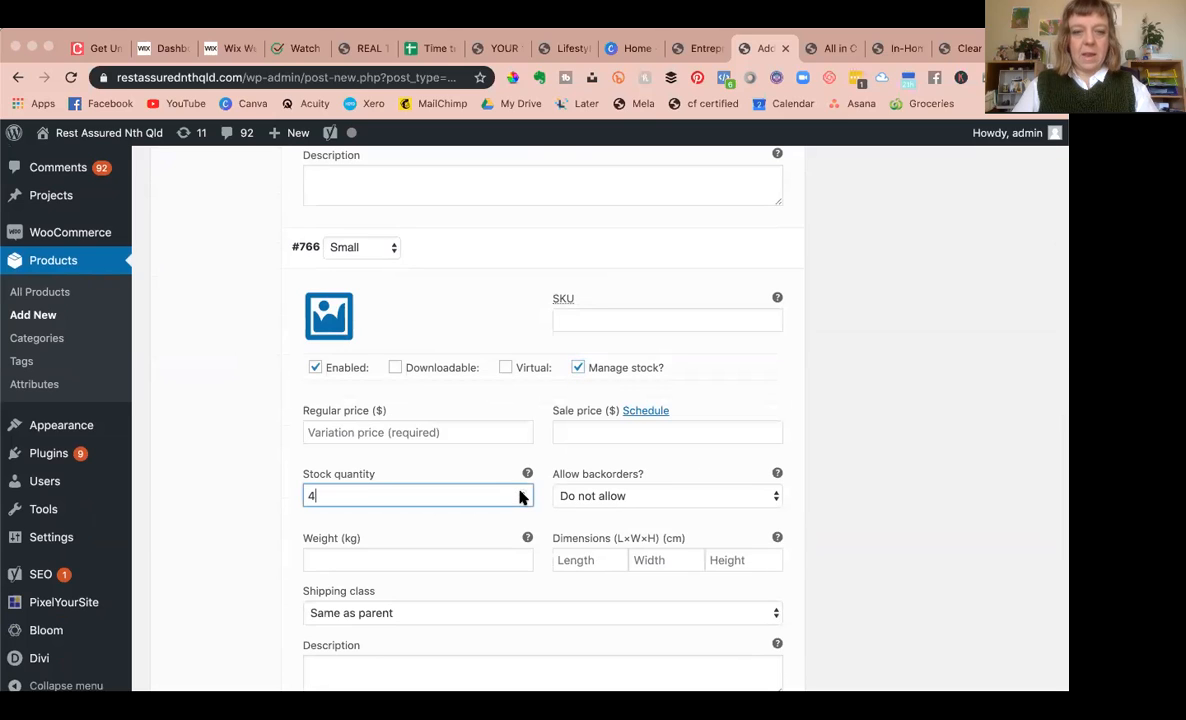
Step: Try the "Allow, but notify customer" backorder option on the Small variation and return it to "Do not allow"
left_click(780, 497)
left_click(741, 512)
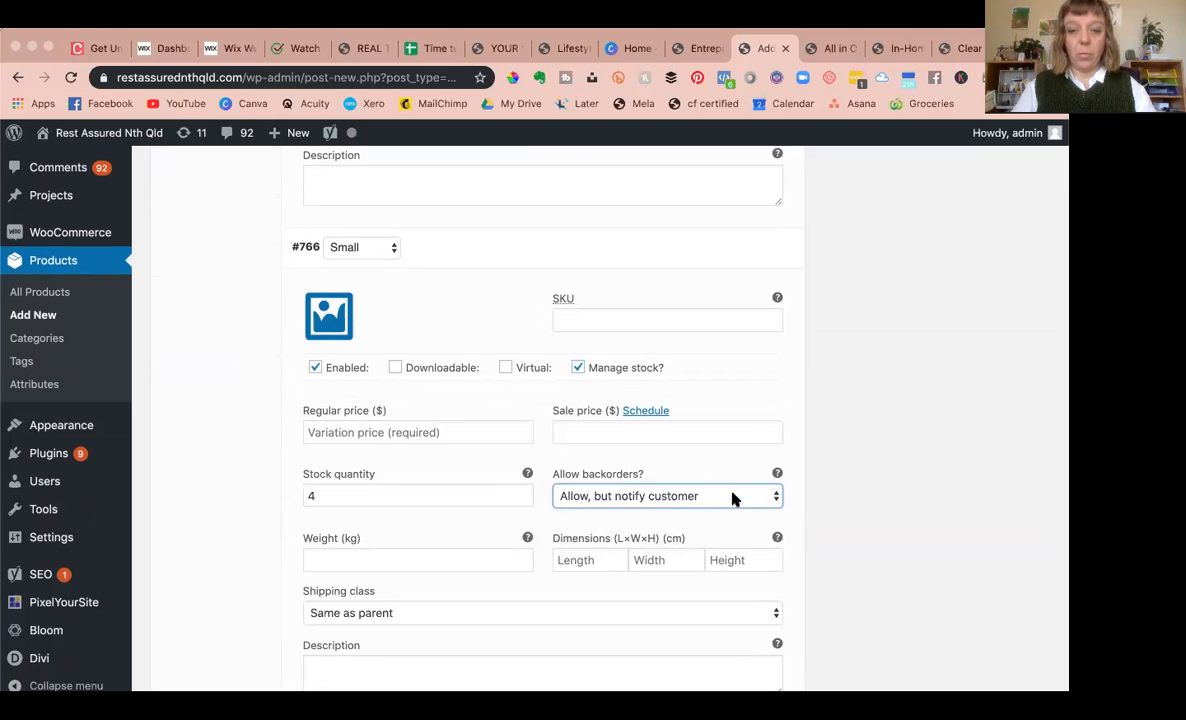
left_click(733, 495)
left_click(725, 482)
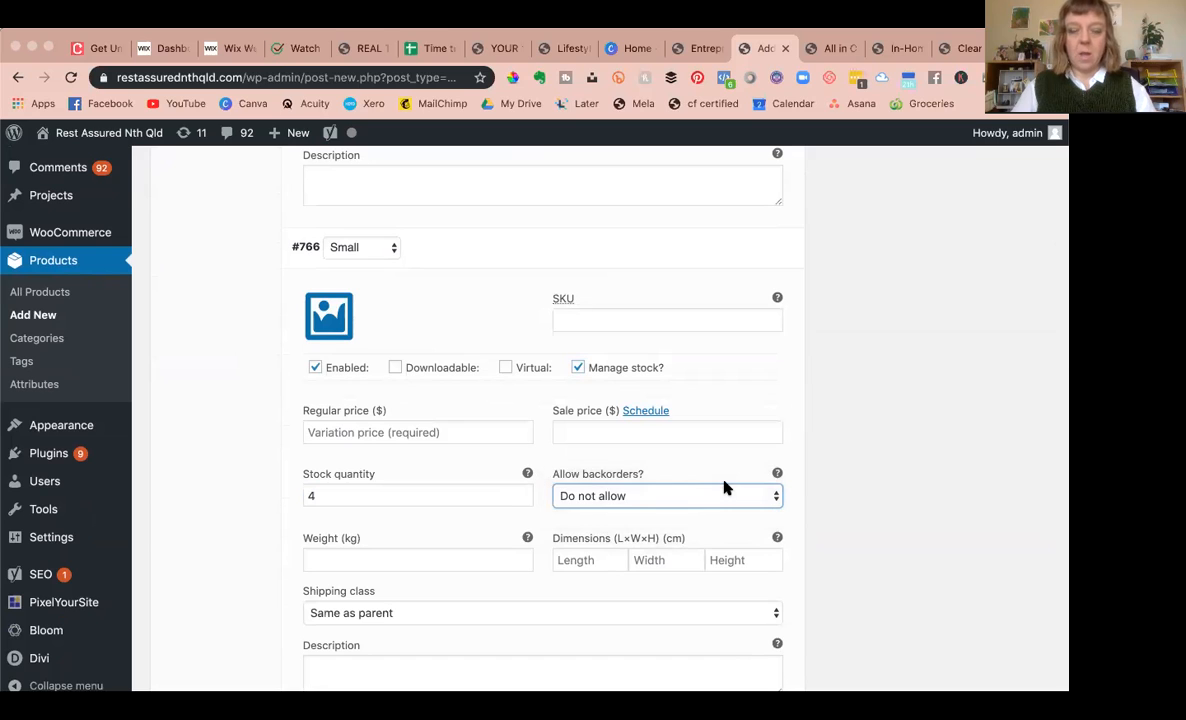
Step: Save the changes made to the product variations
scroll(672, 537, "down", 5)
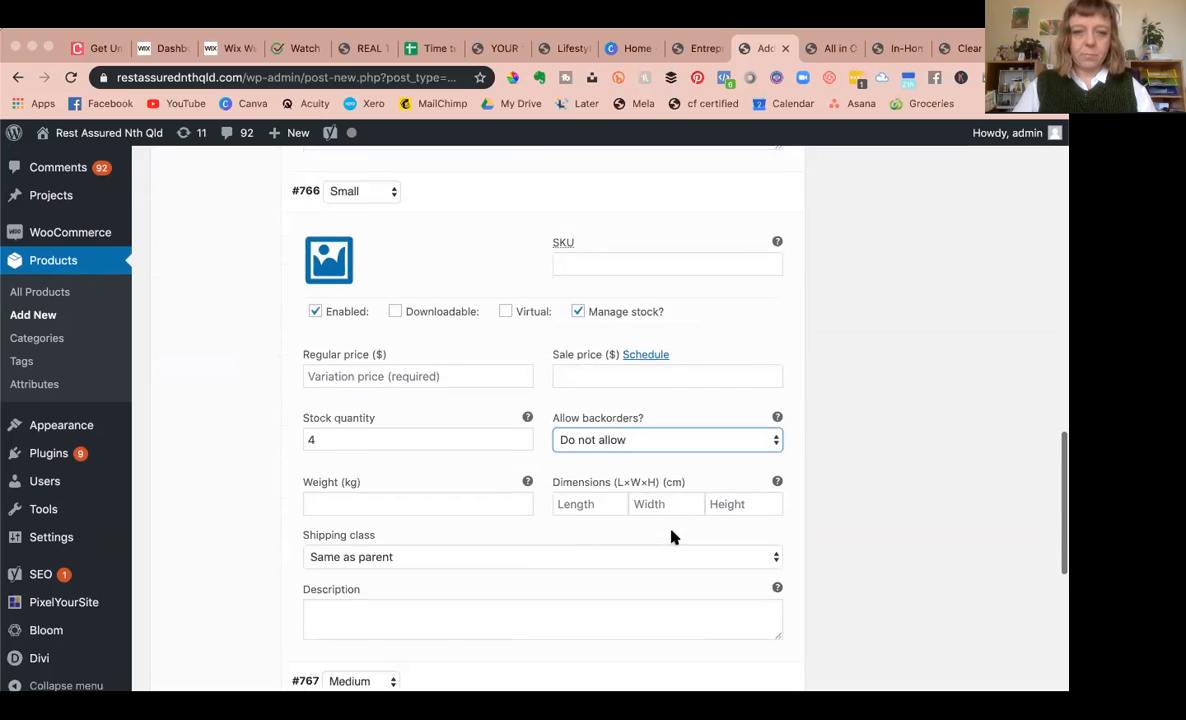
left_click(335, 594)
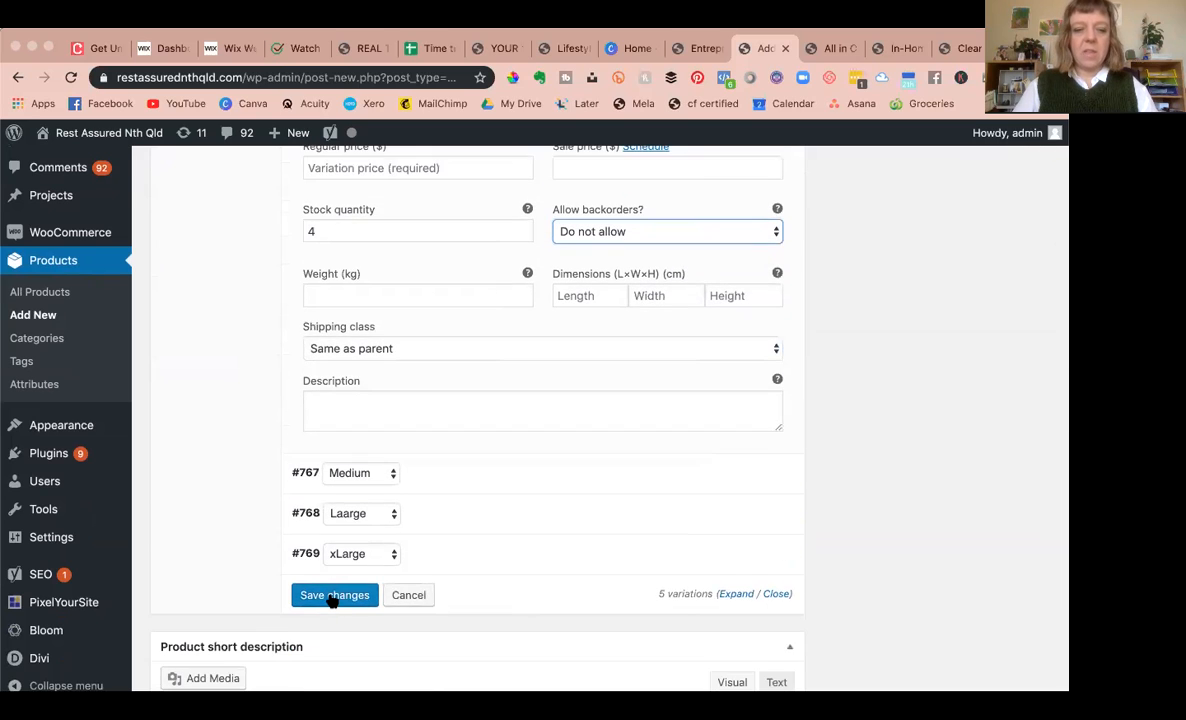
Step: Set the product's page layout to No Sidebar and publish the product
scroll(769, 339, "up", 20)
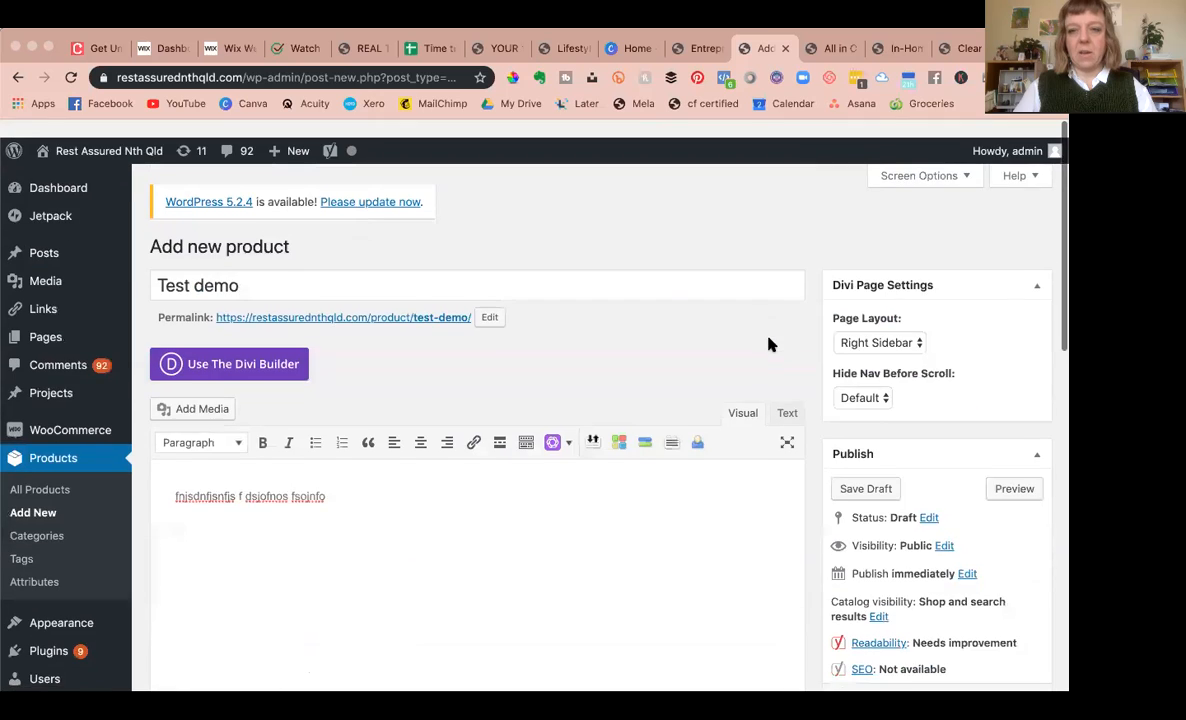
scroll(927, 352, "down", 2)
left_click(905, 212)
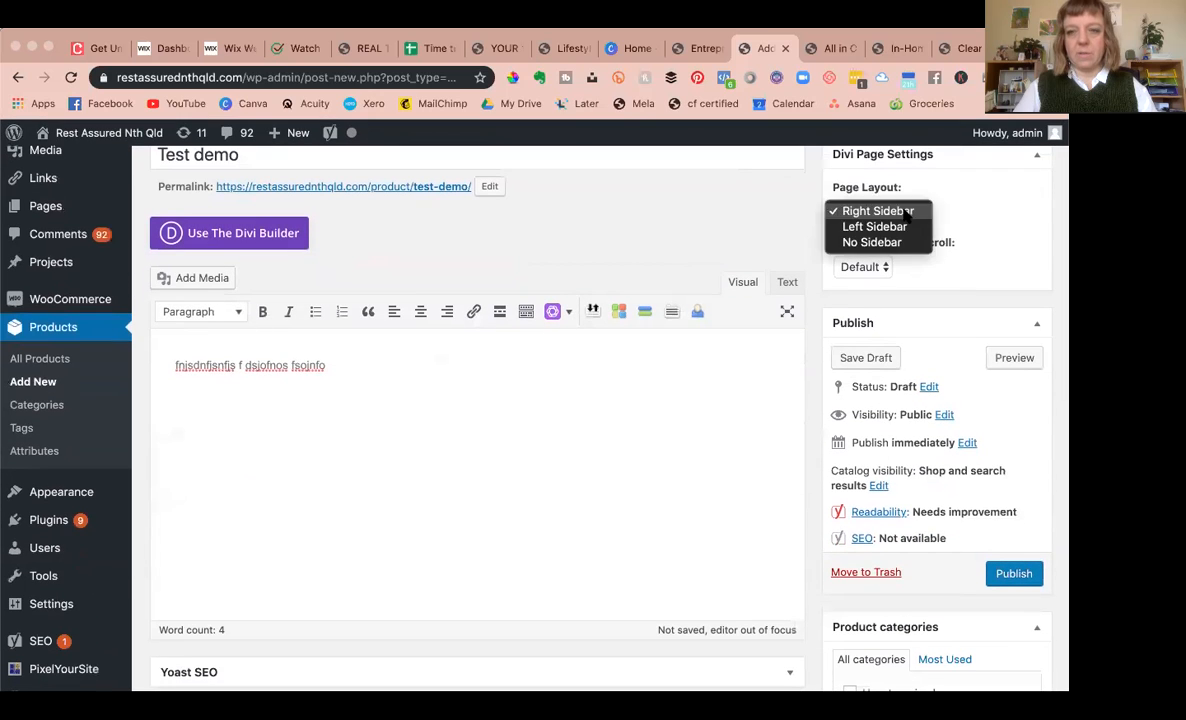
left_click(885, 243)
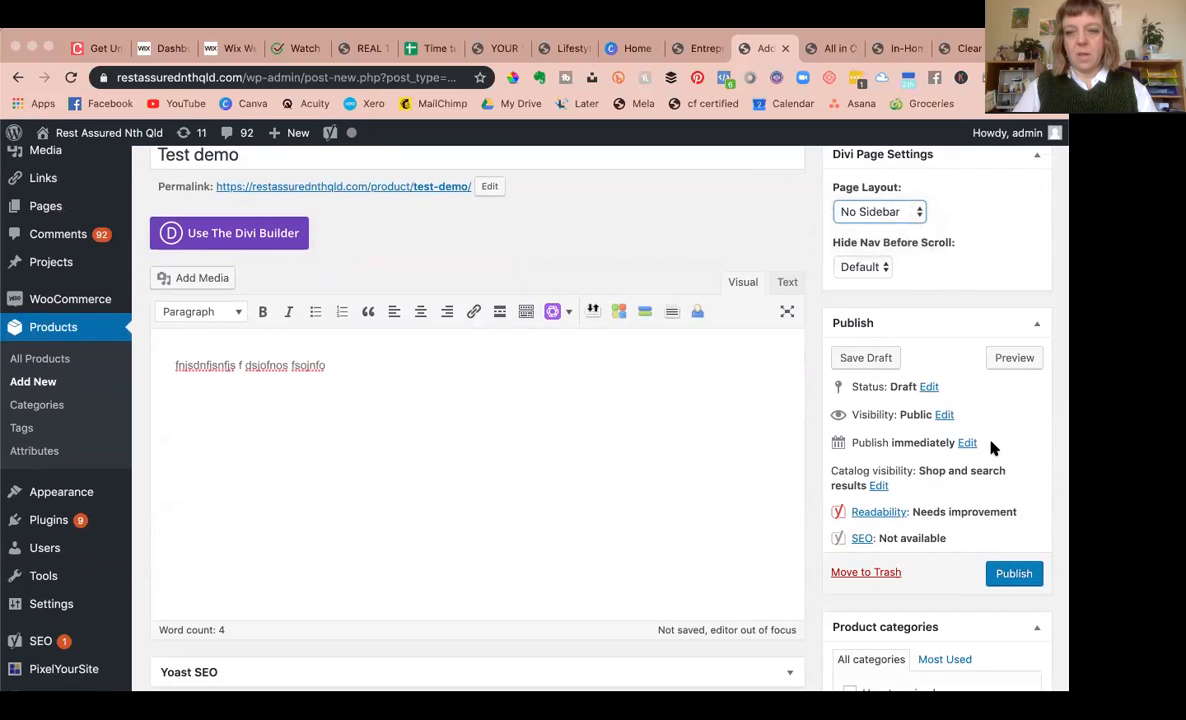
left_click(1010, 573)
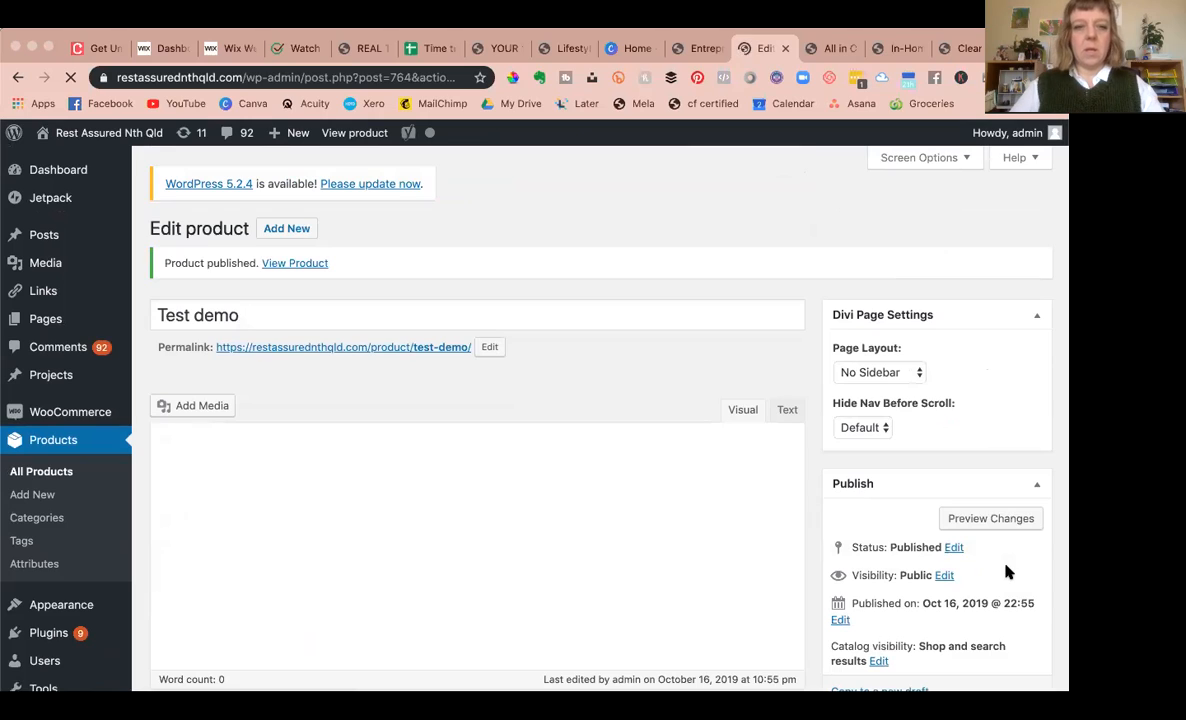
Step: View the published Test demo product page and check its description, stock status and category
left_click(296, 268)
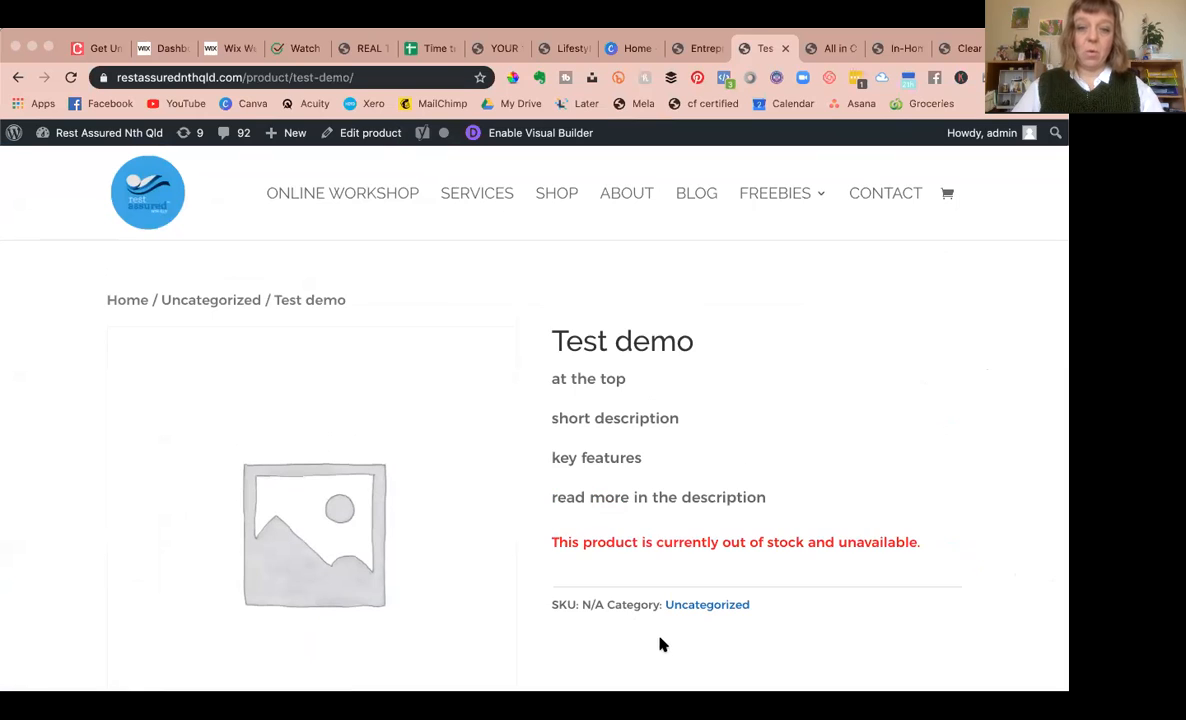
scroll(694, 620, "down", 3)
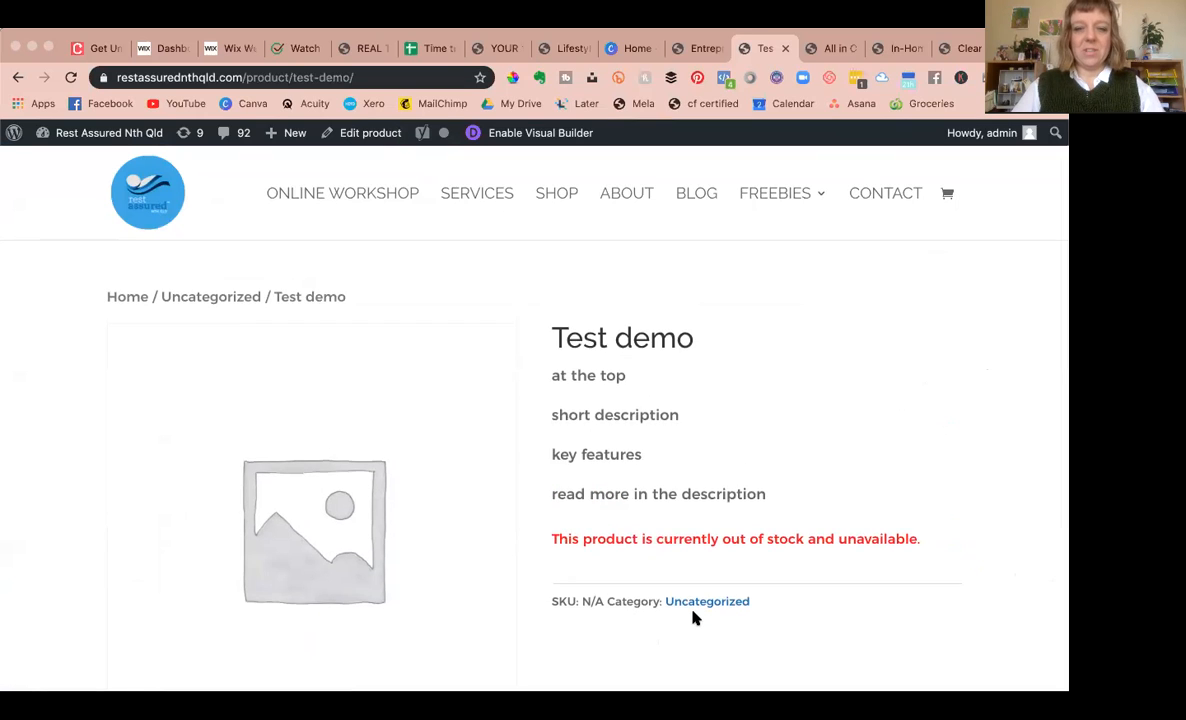
scroll(696, 618, "down", 2)
scroll(611, 505, "up", 5)
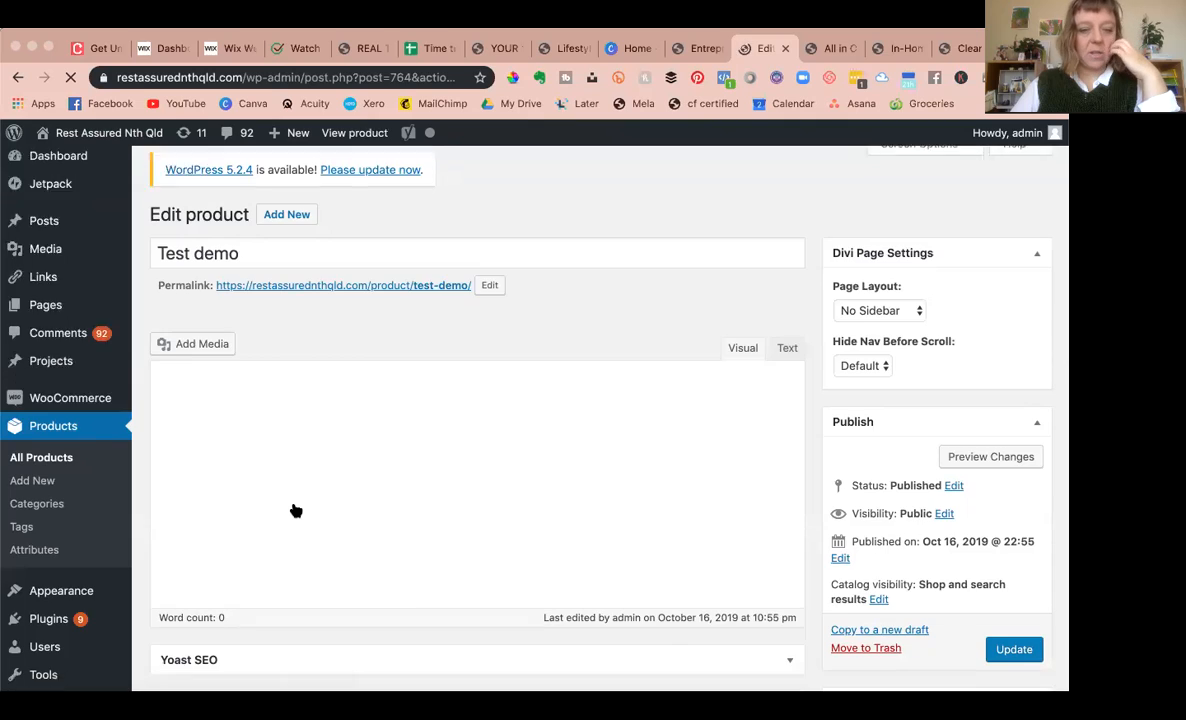
Step: Enable stock management at product level in the Test demo product's inventory settings
scroll(295, 510, "down", 5)
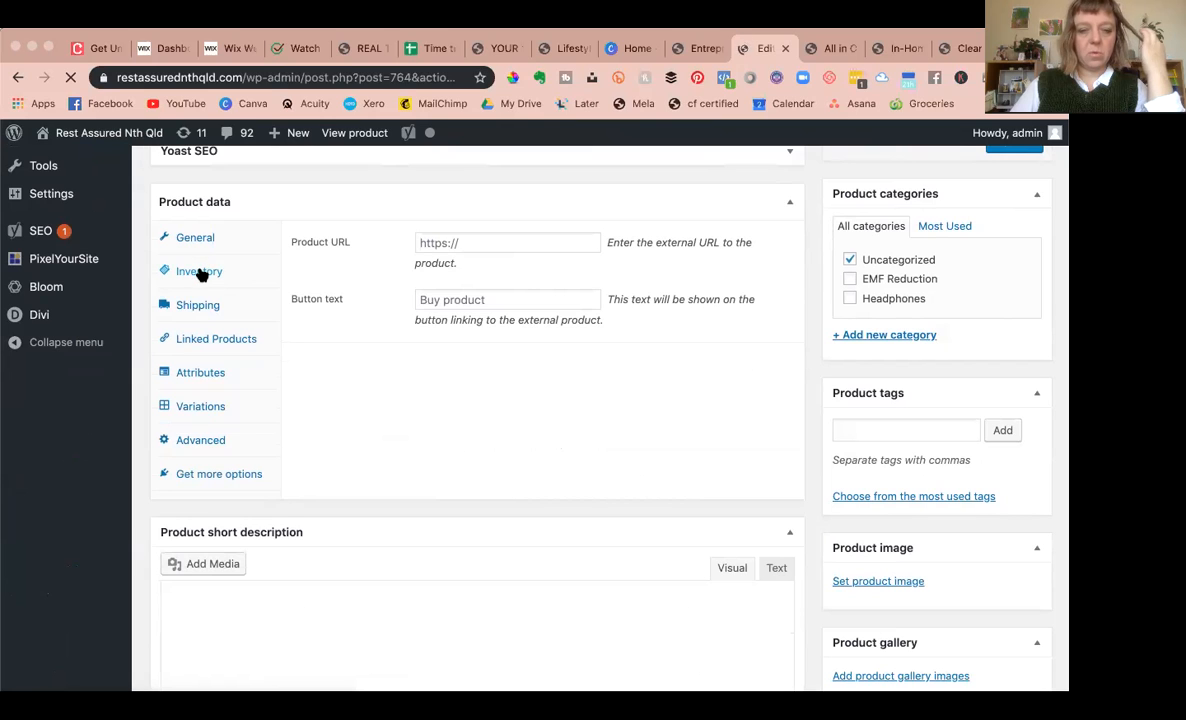
scroll(202, 273, "up", 6)
left_click(202, 269)
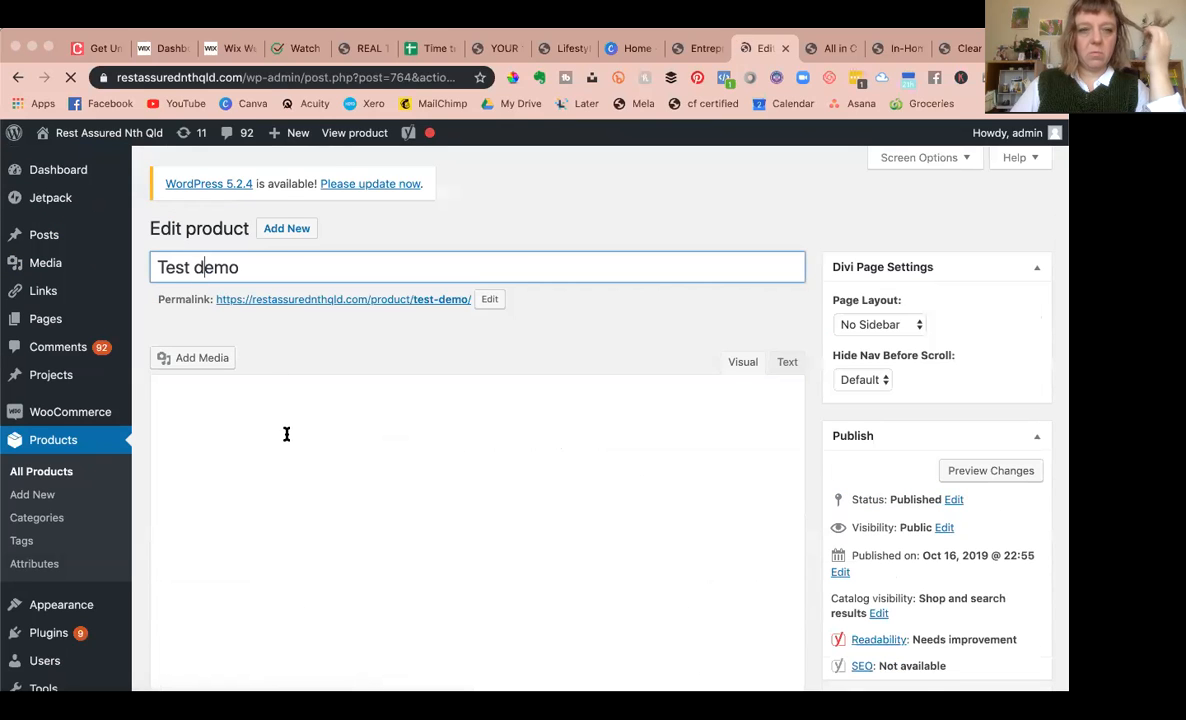
scroll(287, 436, "down", 1)
scroll(287, 439, "down", 10)
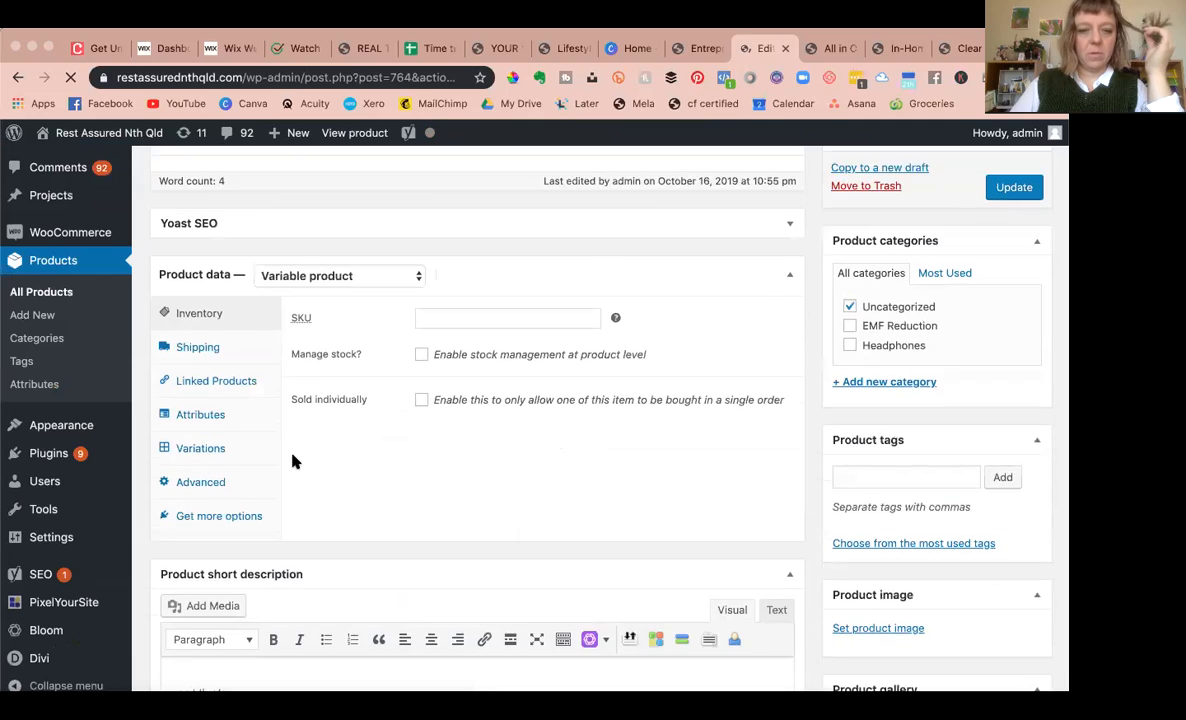
scroll(293, 461, "up", 1)
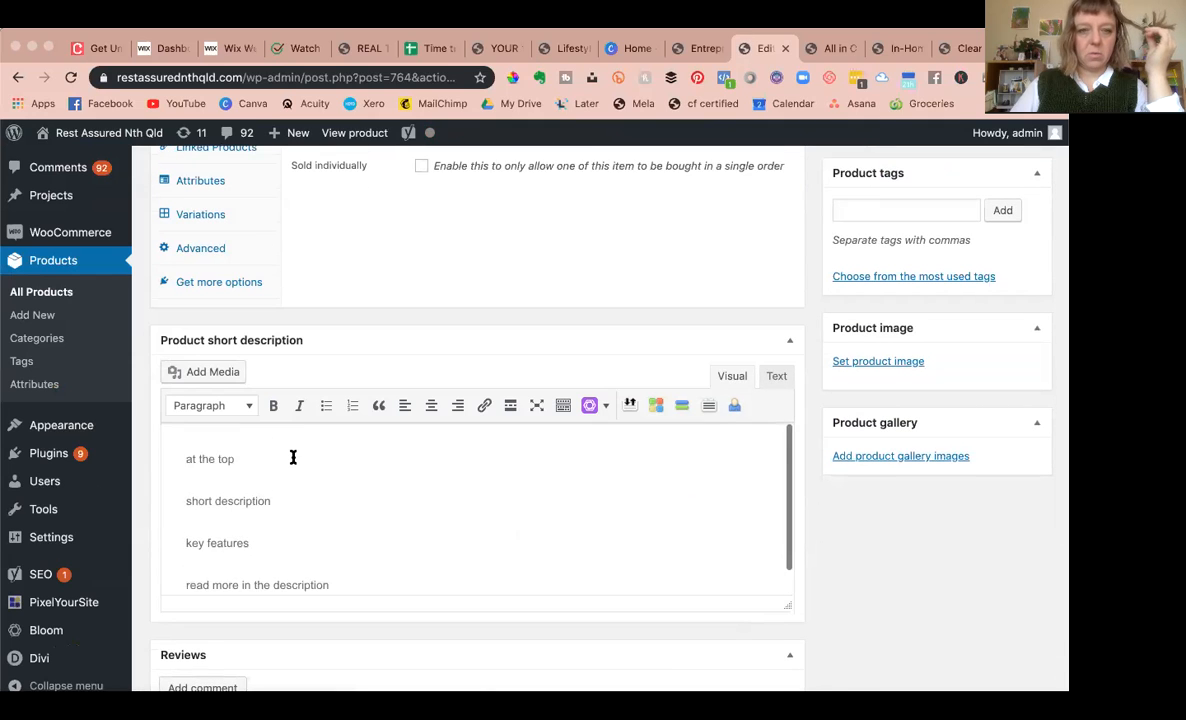
scroll(294, 466, "up", 2)
scroll(294, 466, "up", 3)
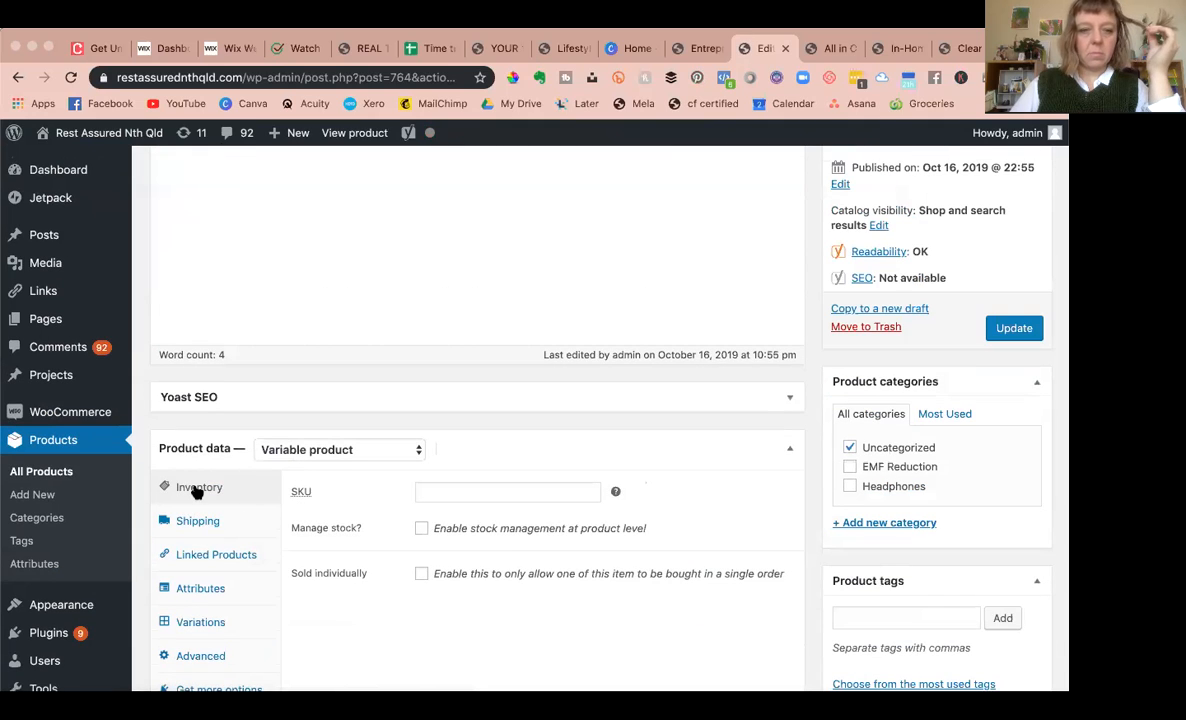
left_click(421, 529)
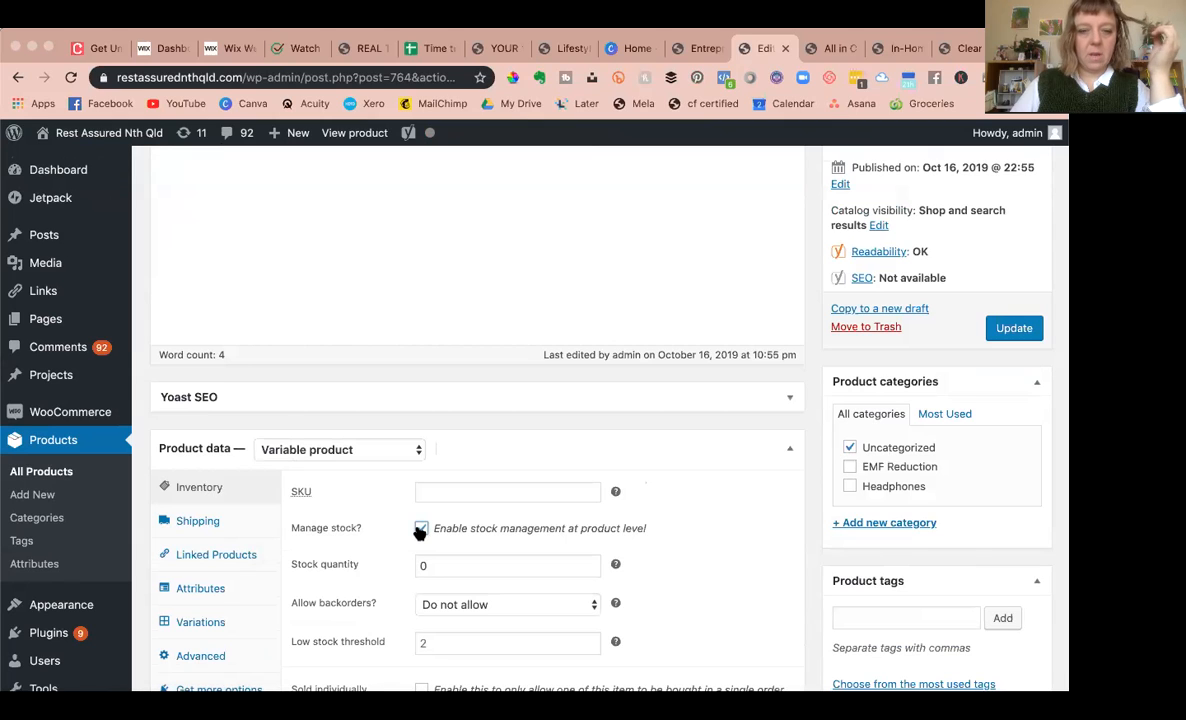
left_click(421, 530)
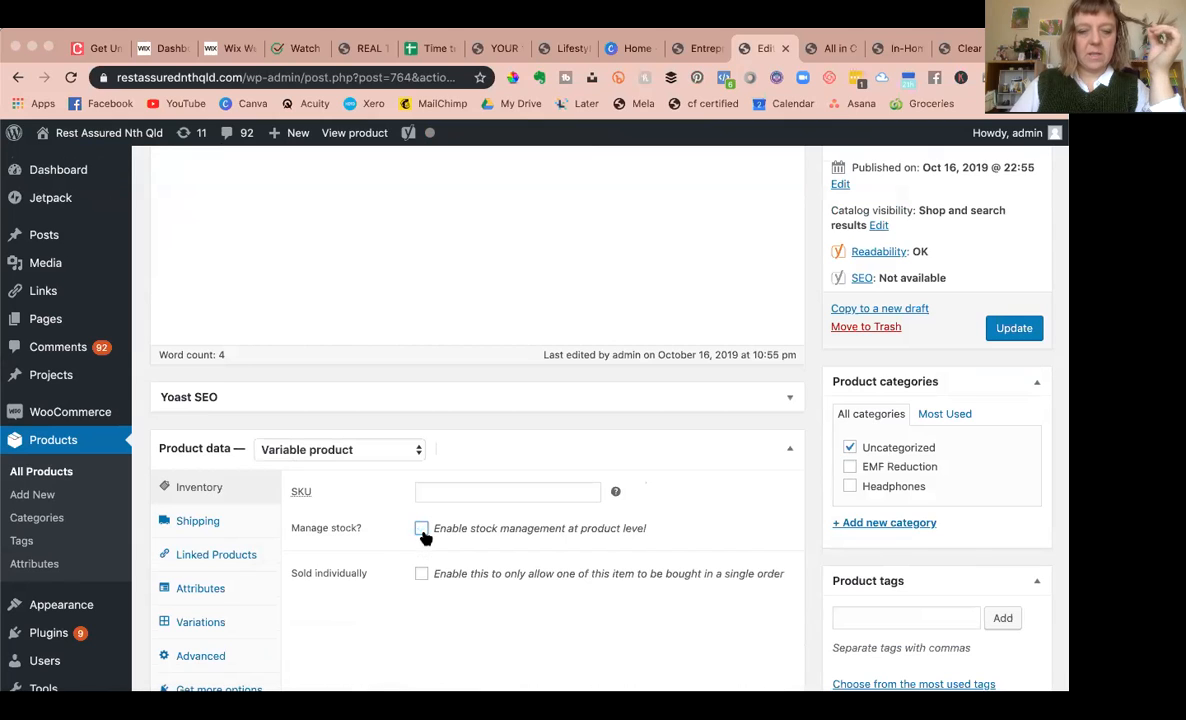
scroll(350, 575, "down", 2)
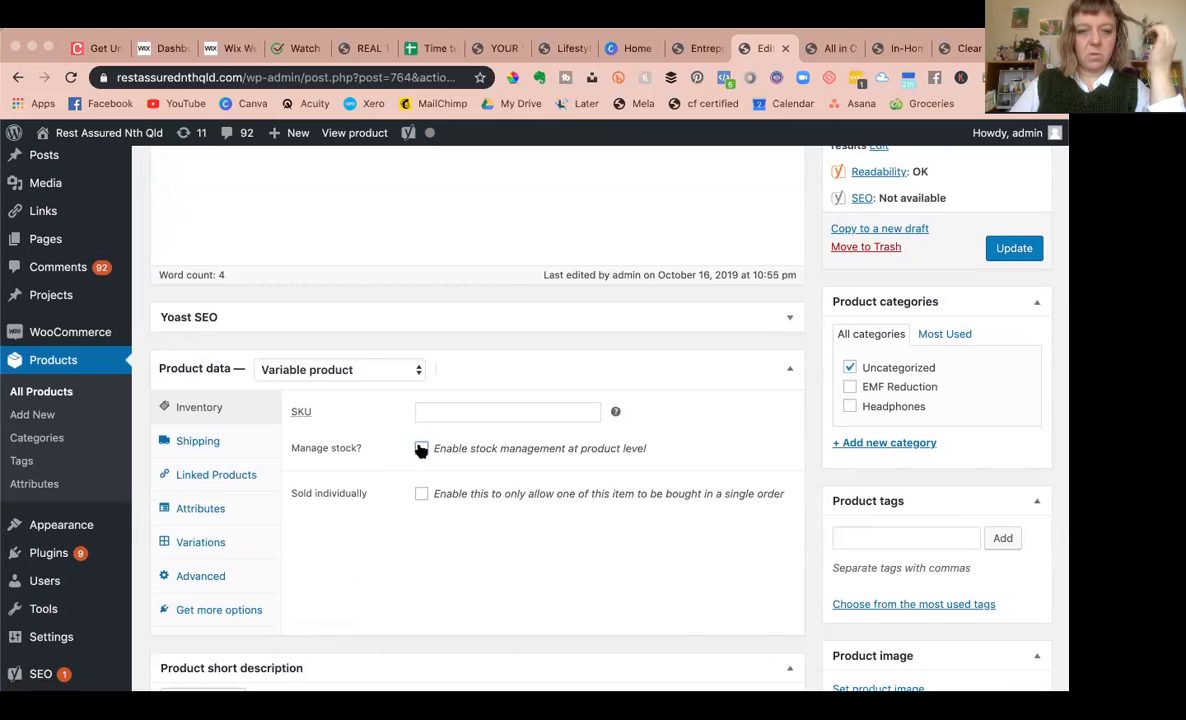
left_click(421, 449)
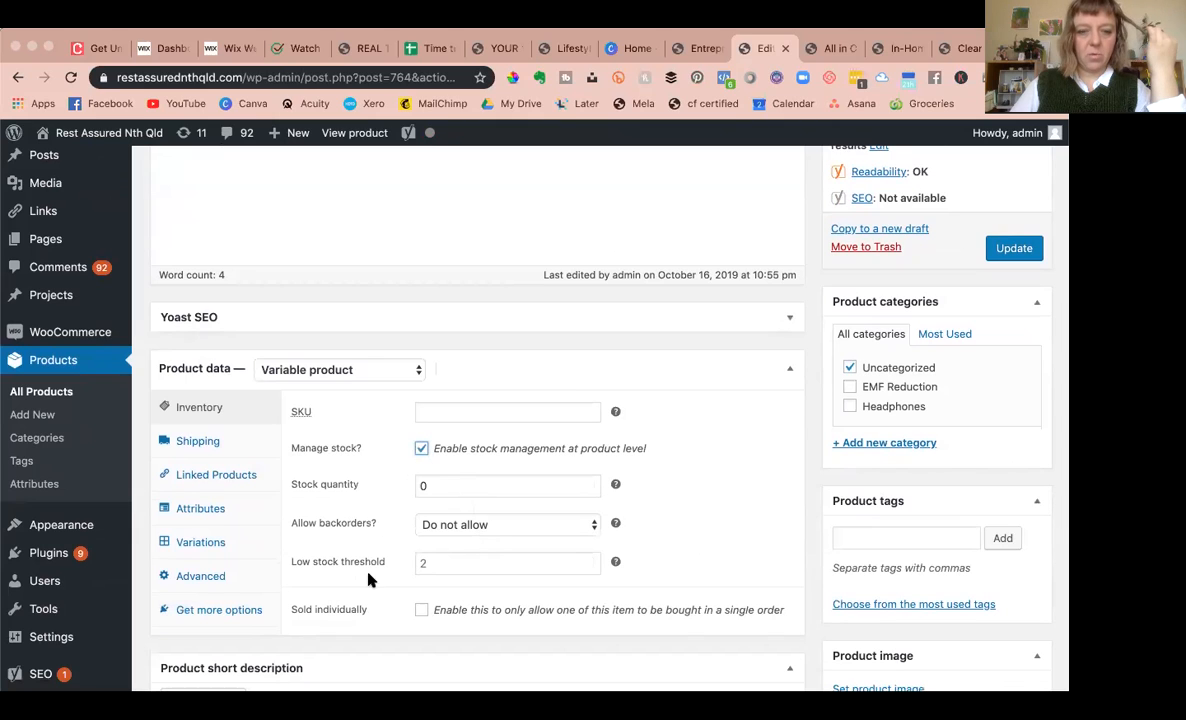
Step: Examine the stock quantity and backorder settings of the xSmall and Small variations
left_click(201, 542)
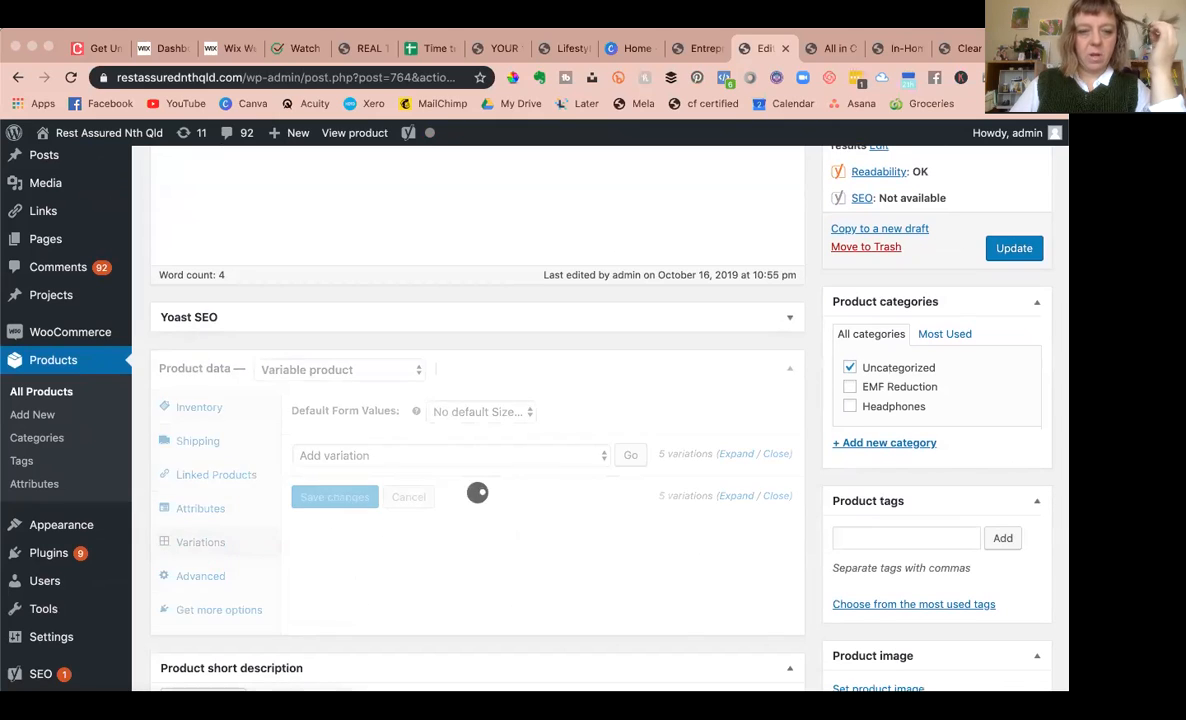
scroll(460, 555, "down", 2)
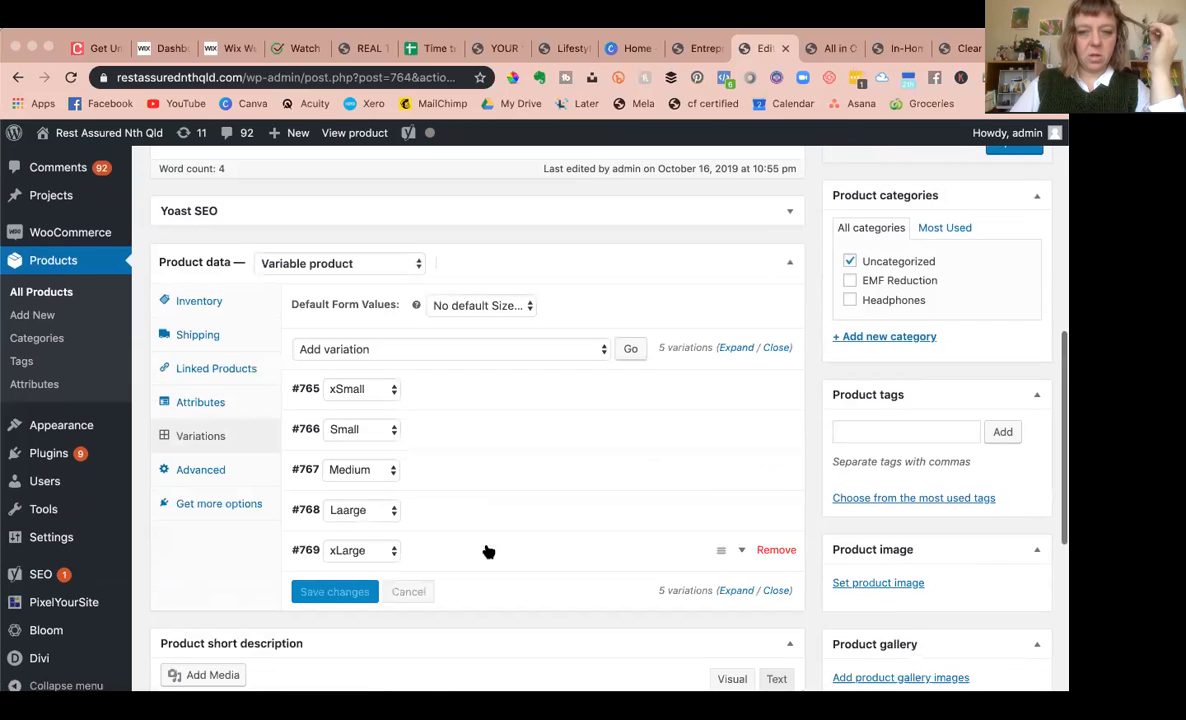
left_click(738, 396)
scroll(660, 485, "down", 4)
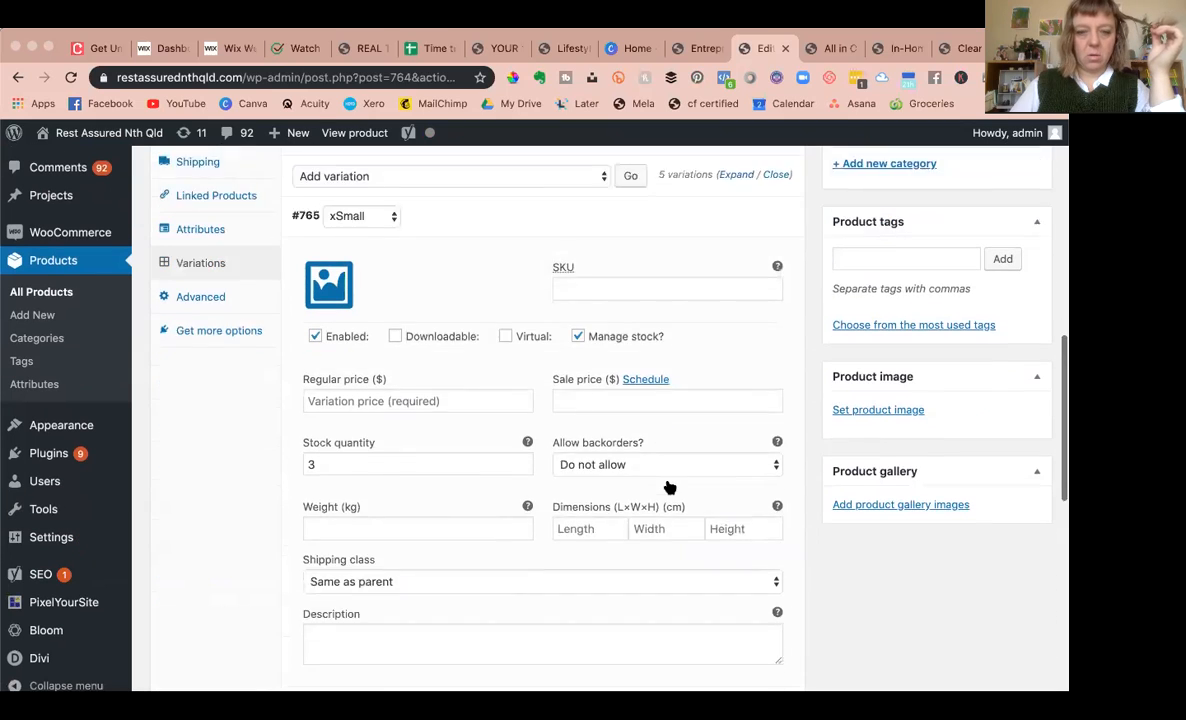
scroll(620, 475, "down", 3)
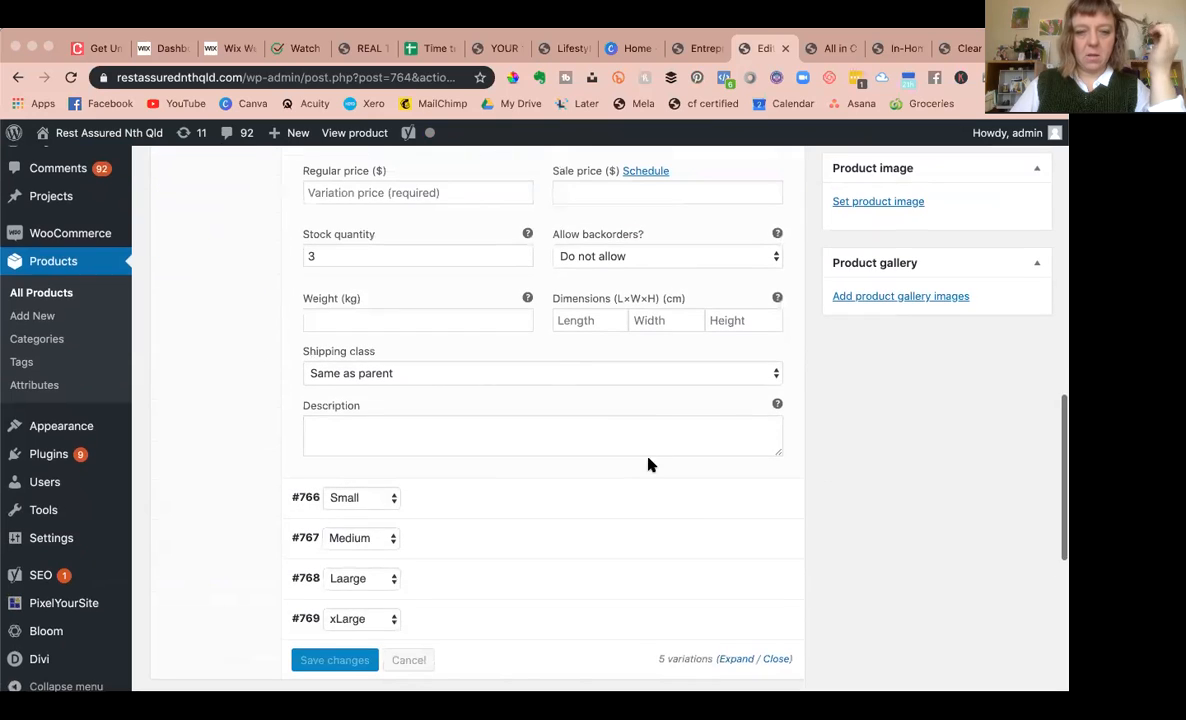
left_click(700, 503)
scroll(582, 574, "down", 4)
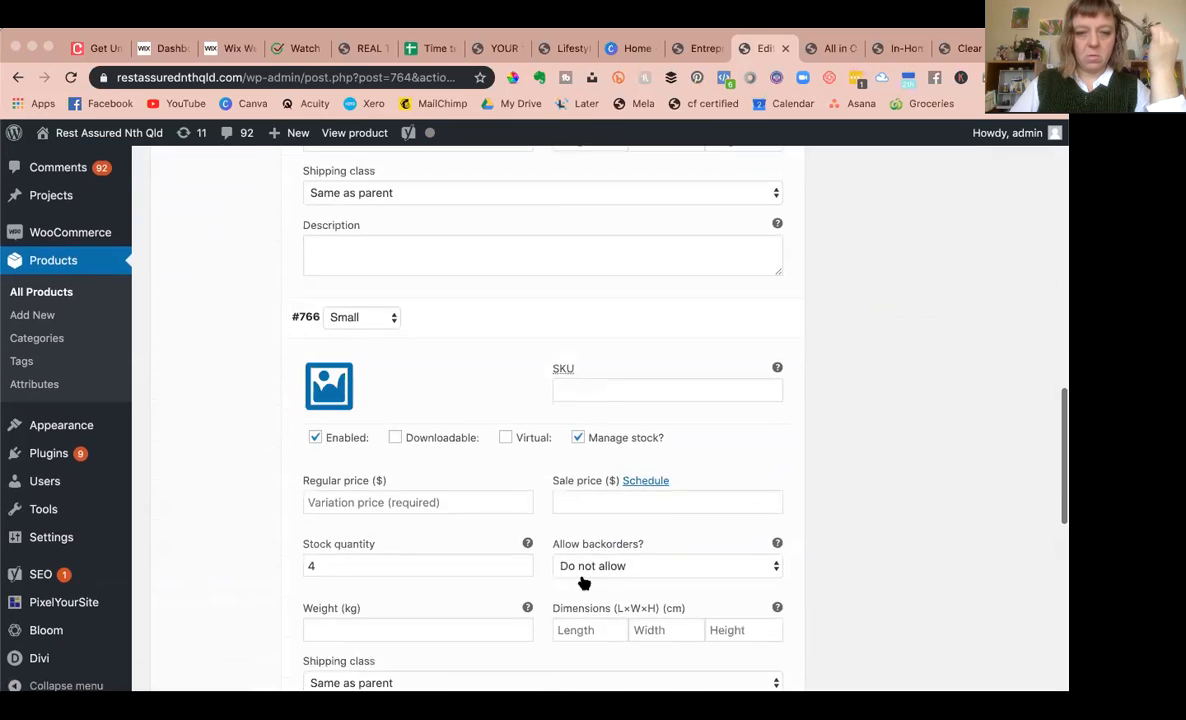
scroll(559, 575, "down", 5)
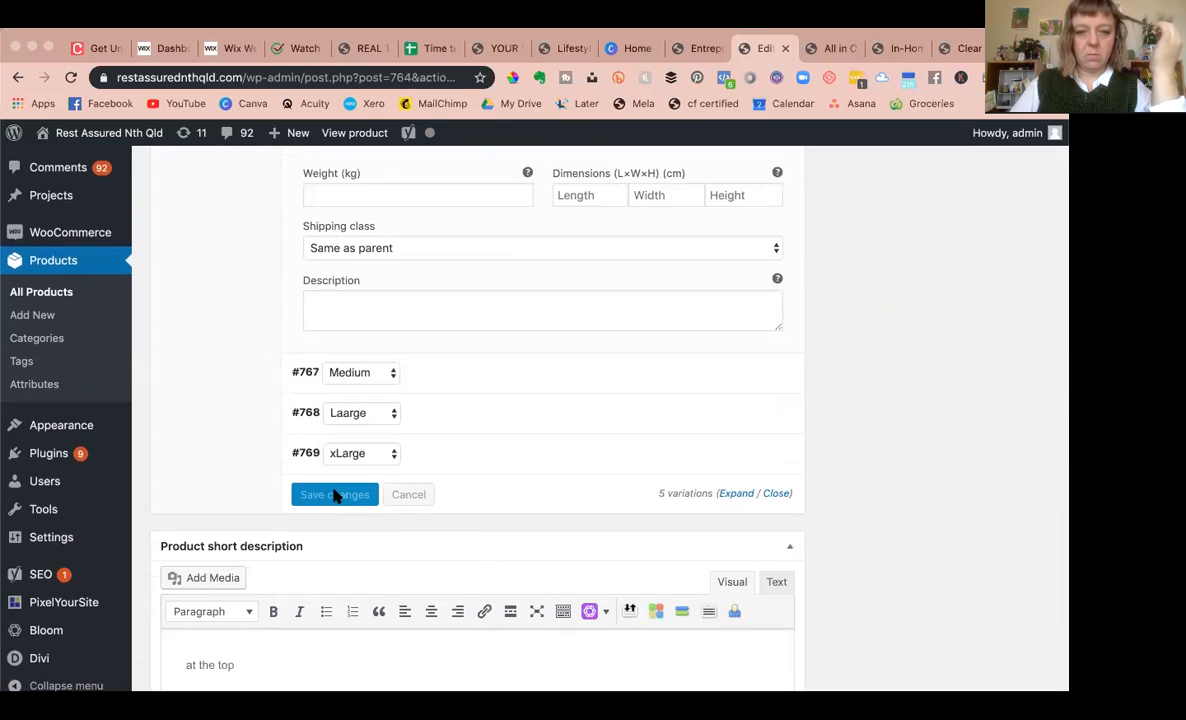
scroll(743, 347, "up", 1)
scroll(743, 347, "up", 20)
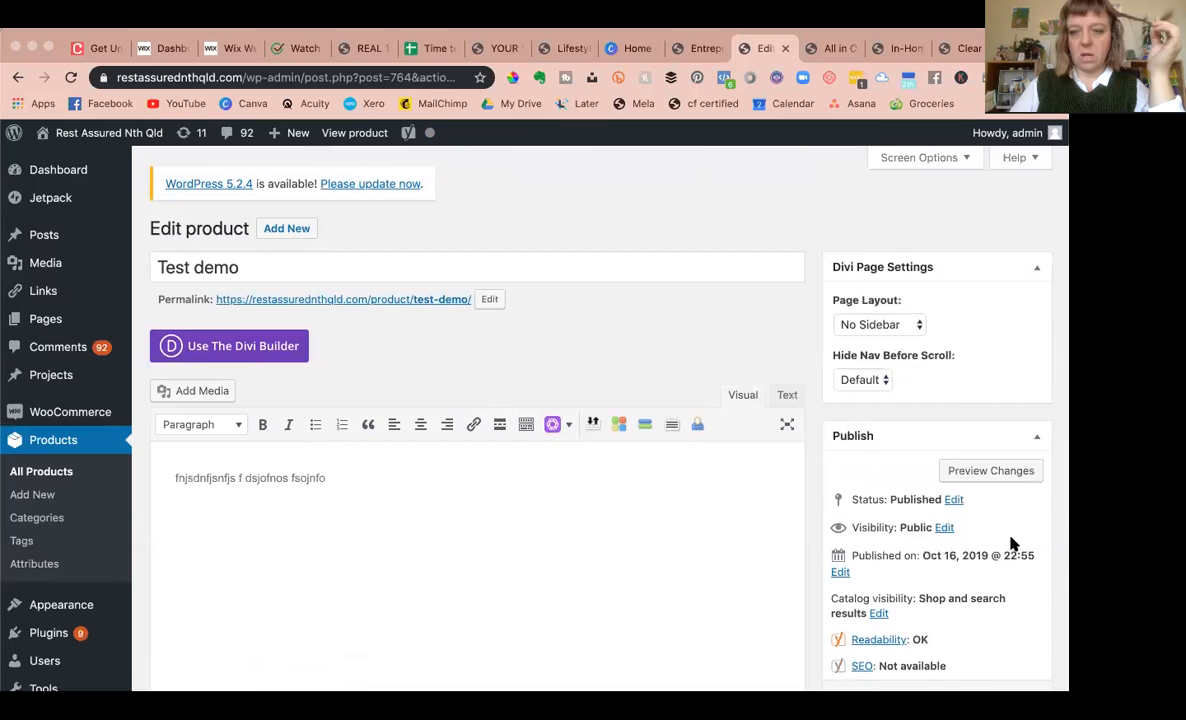
Step: Update the product and view its published page to check the stock status
scroll(1012, 543, "down", 3)
left_click(1000, 455)
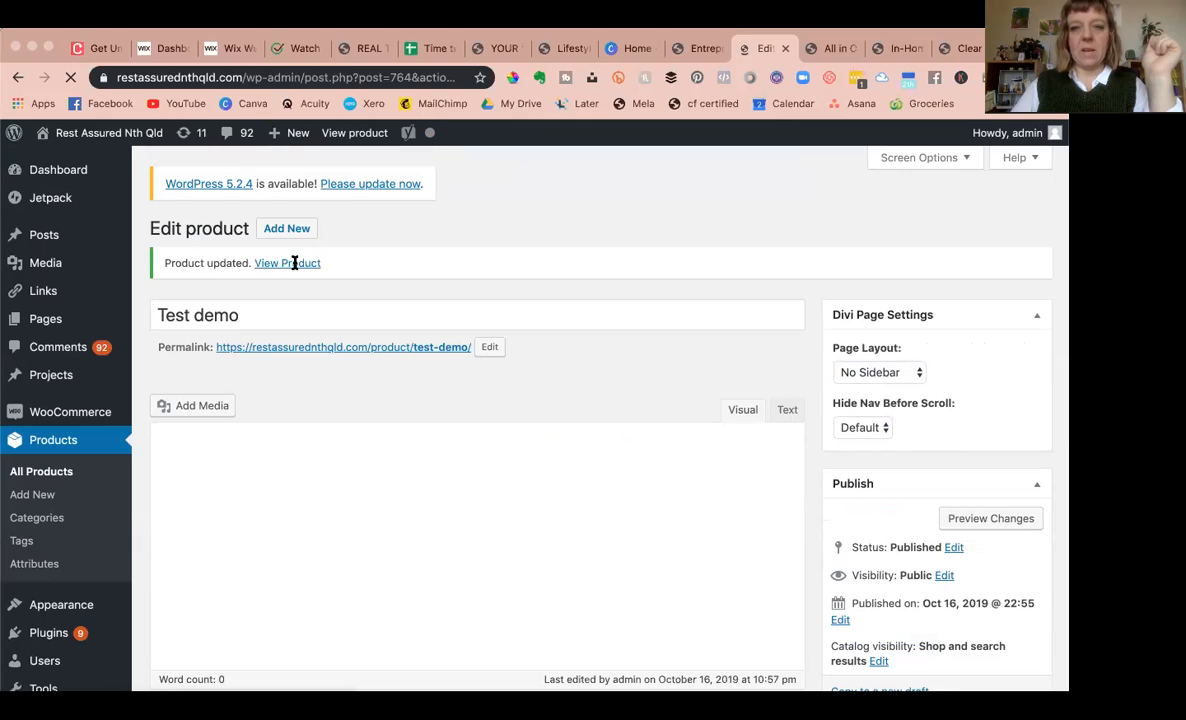
left_click(290, 263)
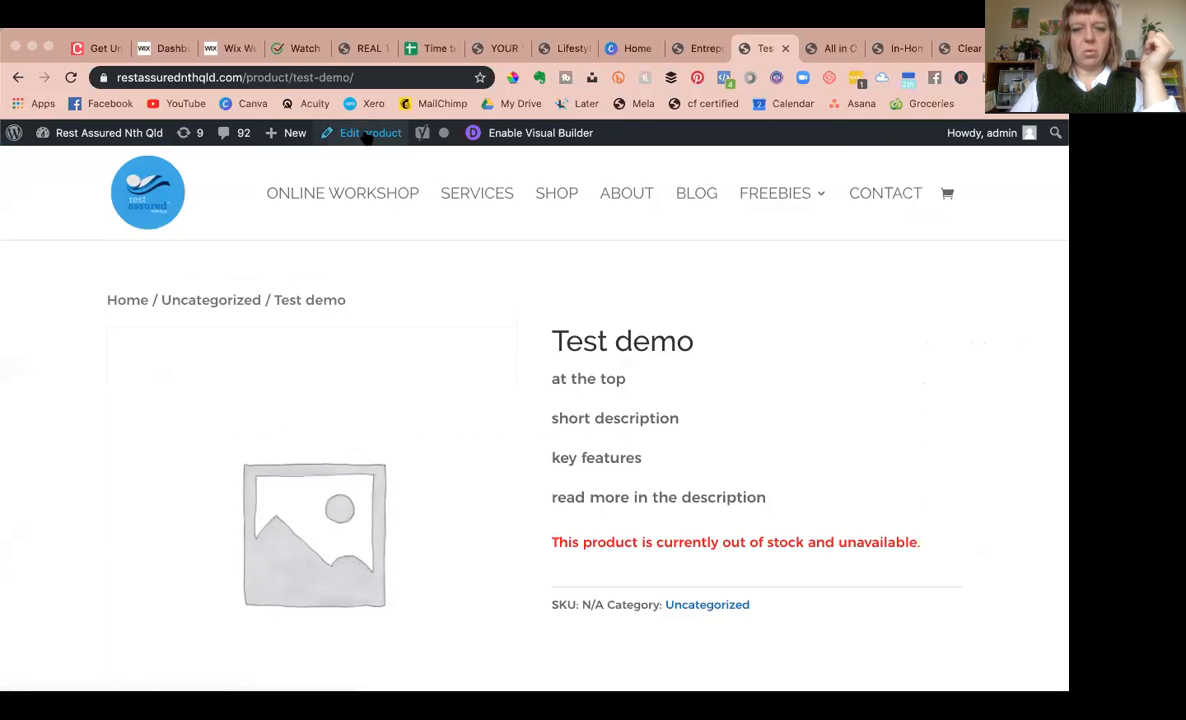
Step: Reopen the product for editing, set its product-level stock quantity to 50 and update it
left_click(366, 134)
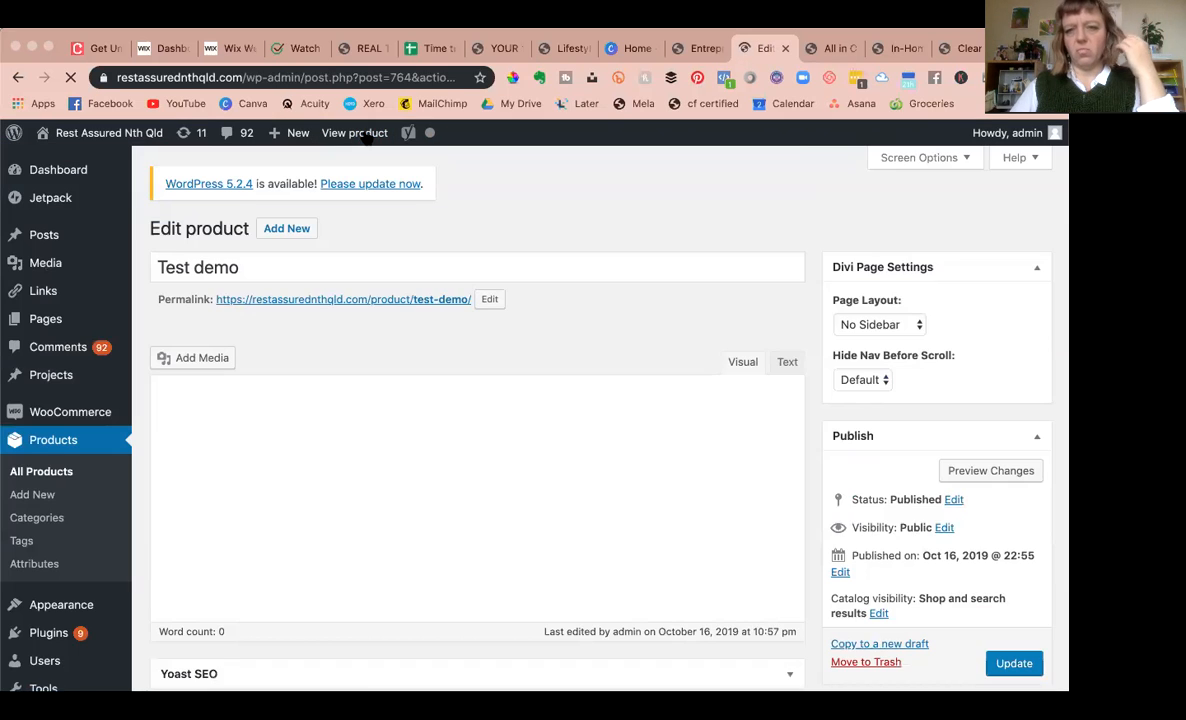
scroll(432, 323, "down", 10)
scroll(435, 338, "up", 3)
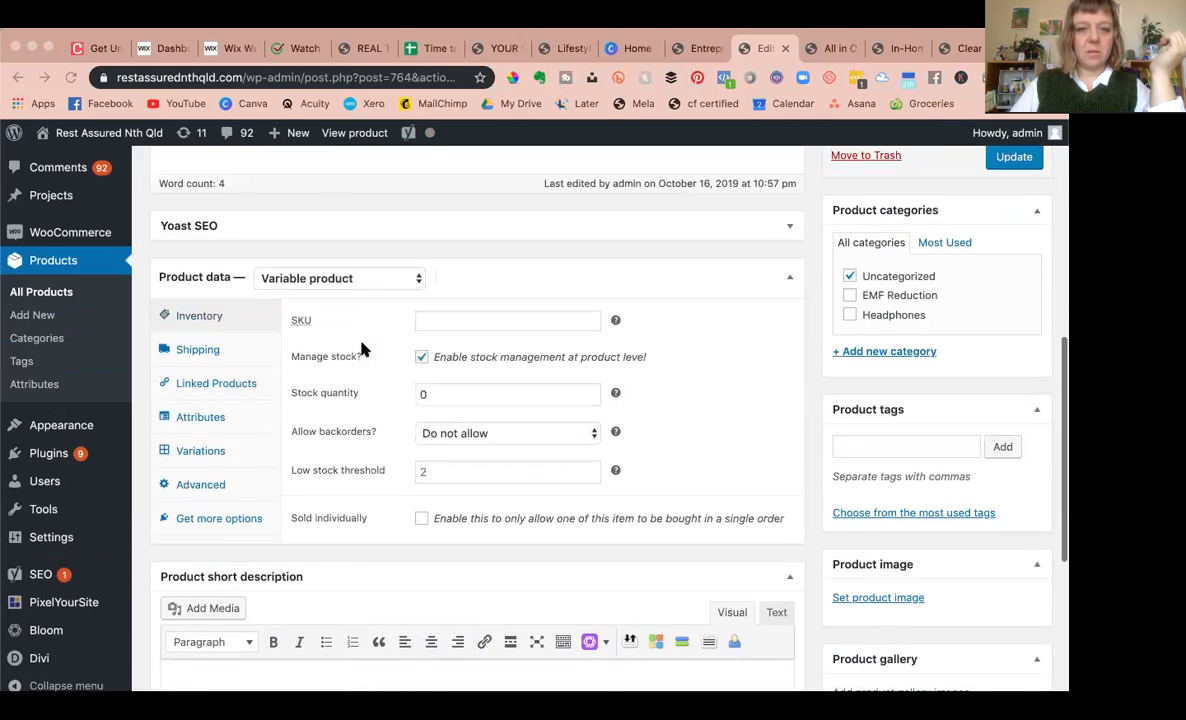
left_click(530, 377)
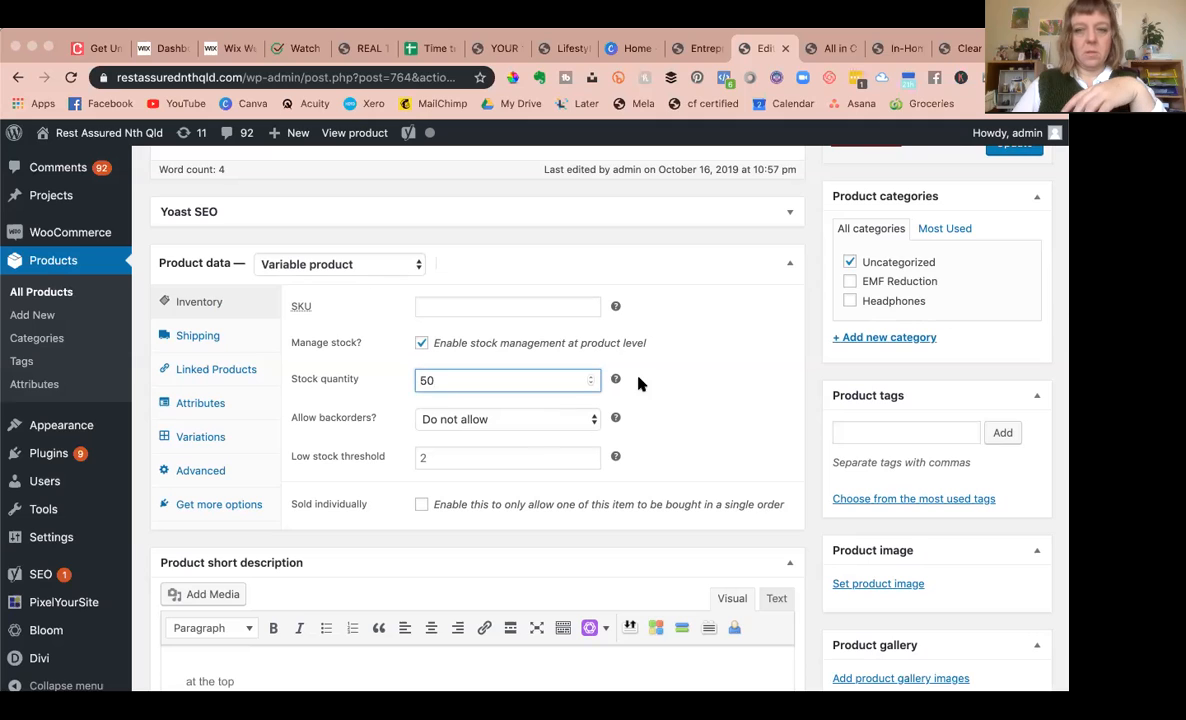
scroll(640, 383, "up", 5)
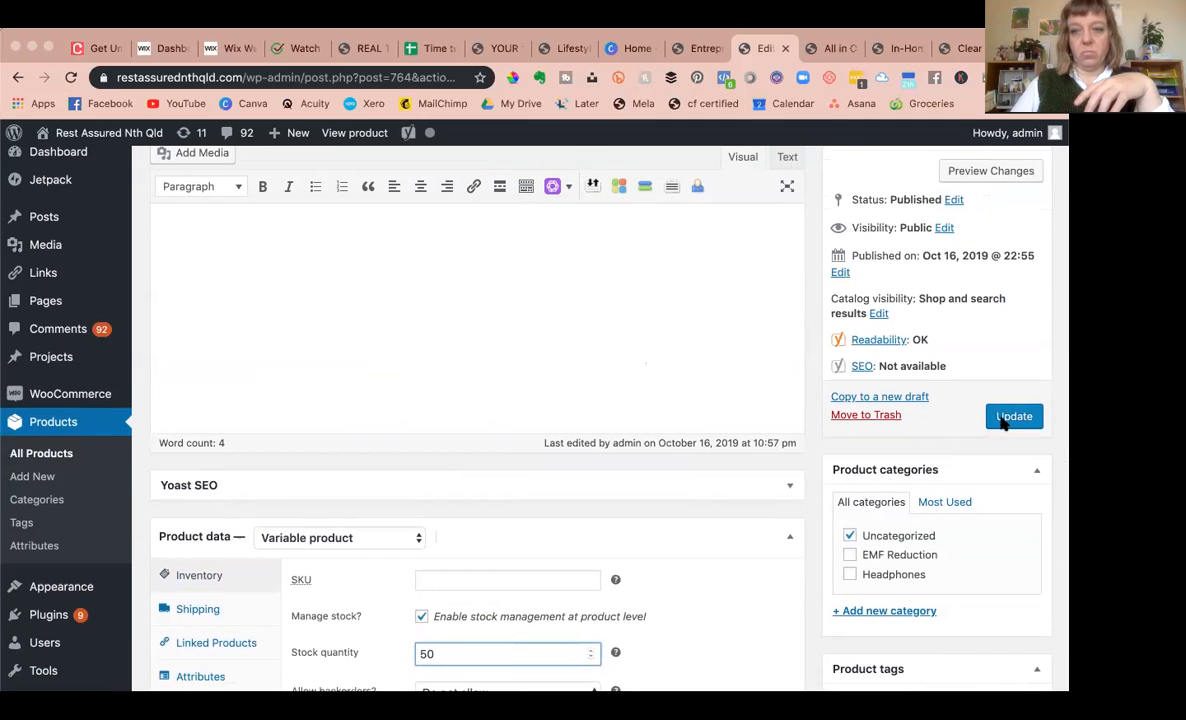
left_click(1004, 424)
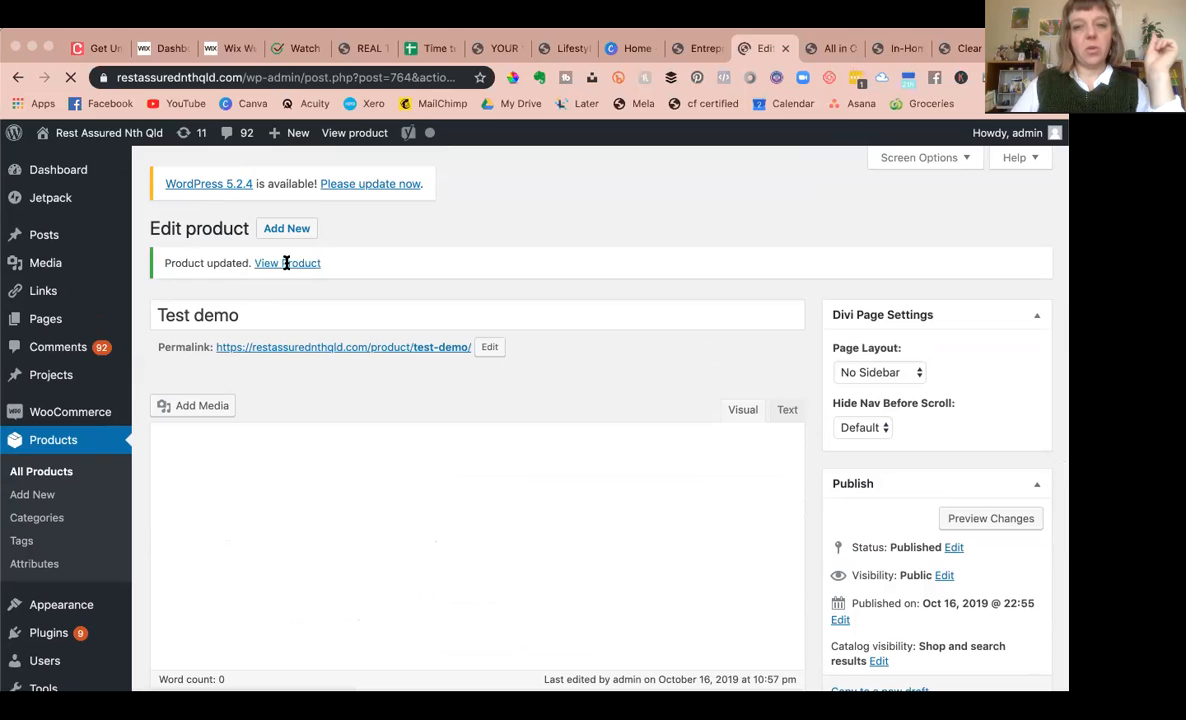
Step: View the updated Test demo product page and check its stock status and description
left_click(287, 264)
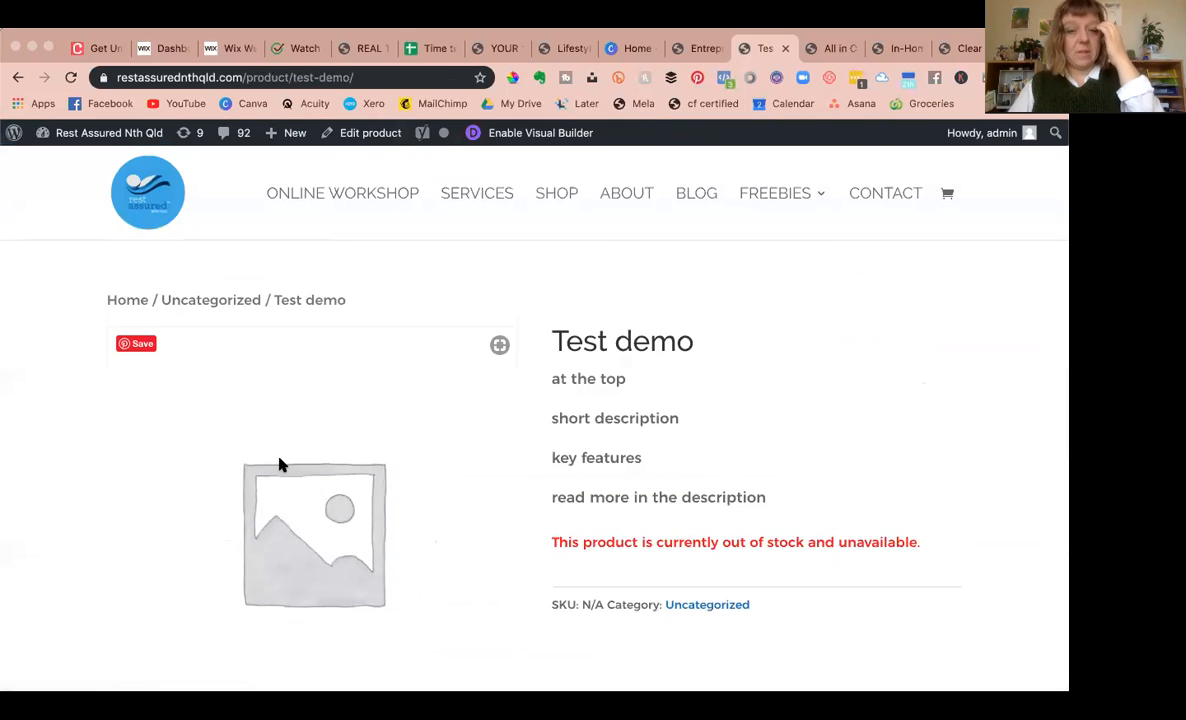
scroll(312, 492, "down", 5)
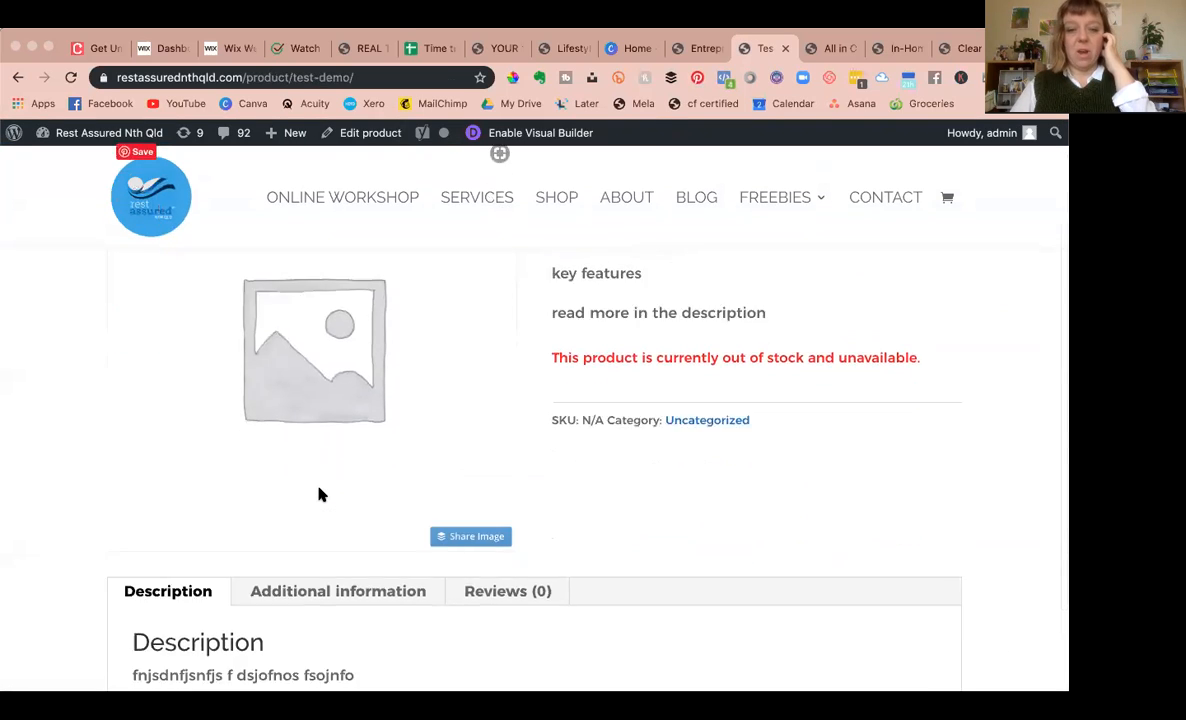
scroll(686, 281, "up", 5)
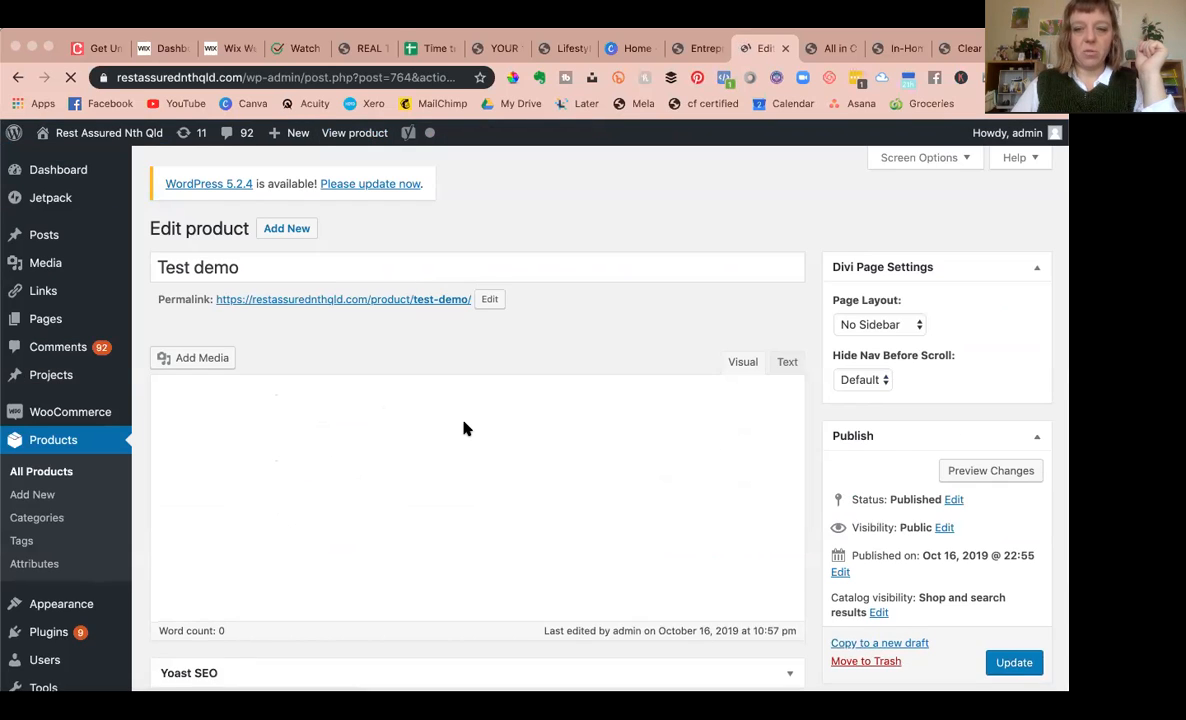
Step: Set the media library photo of the sofa with the dog as the product image
scroll(463, 428, "down", 2)
scroll(463, 428, "down", 6)
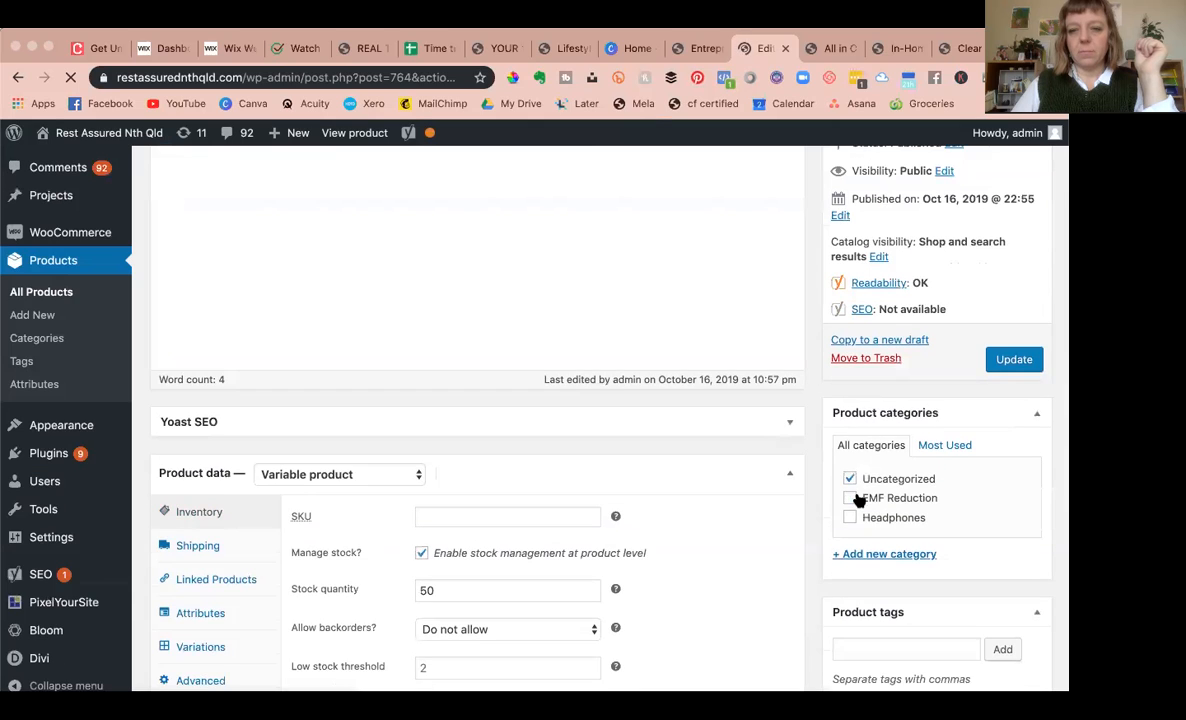
scroll(857, 490, "down", 4)
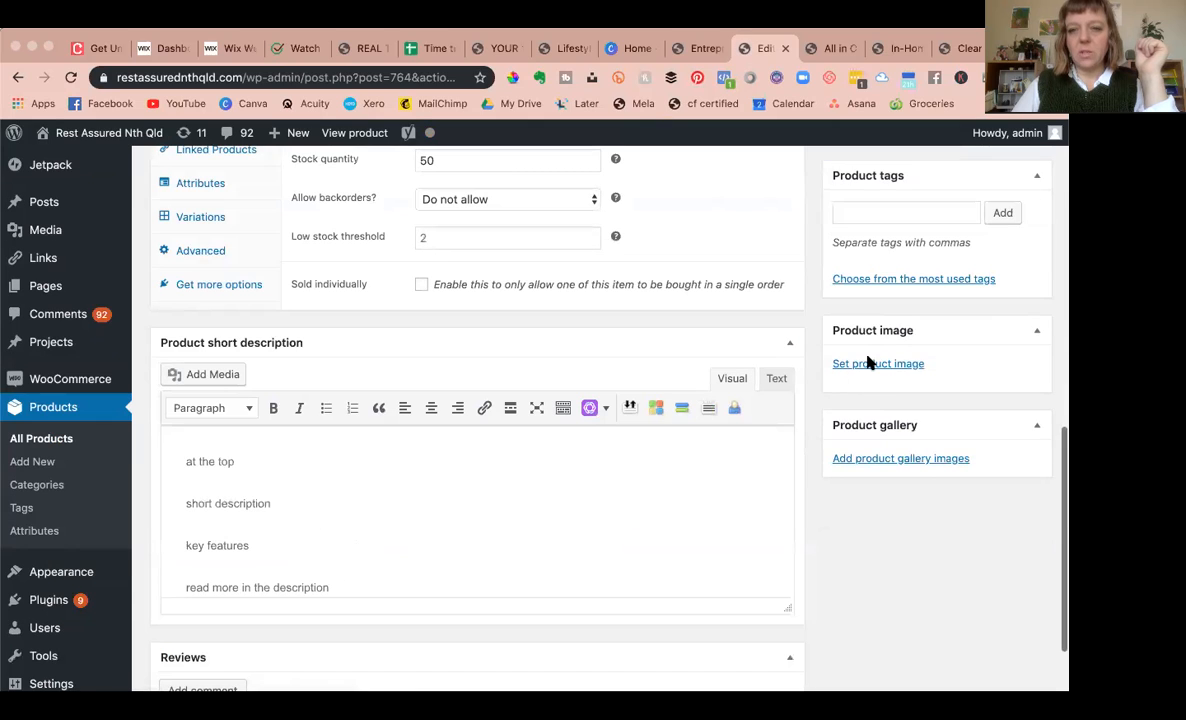
left_click(868, 364)
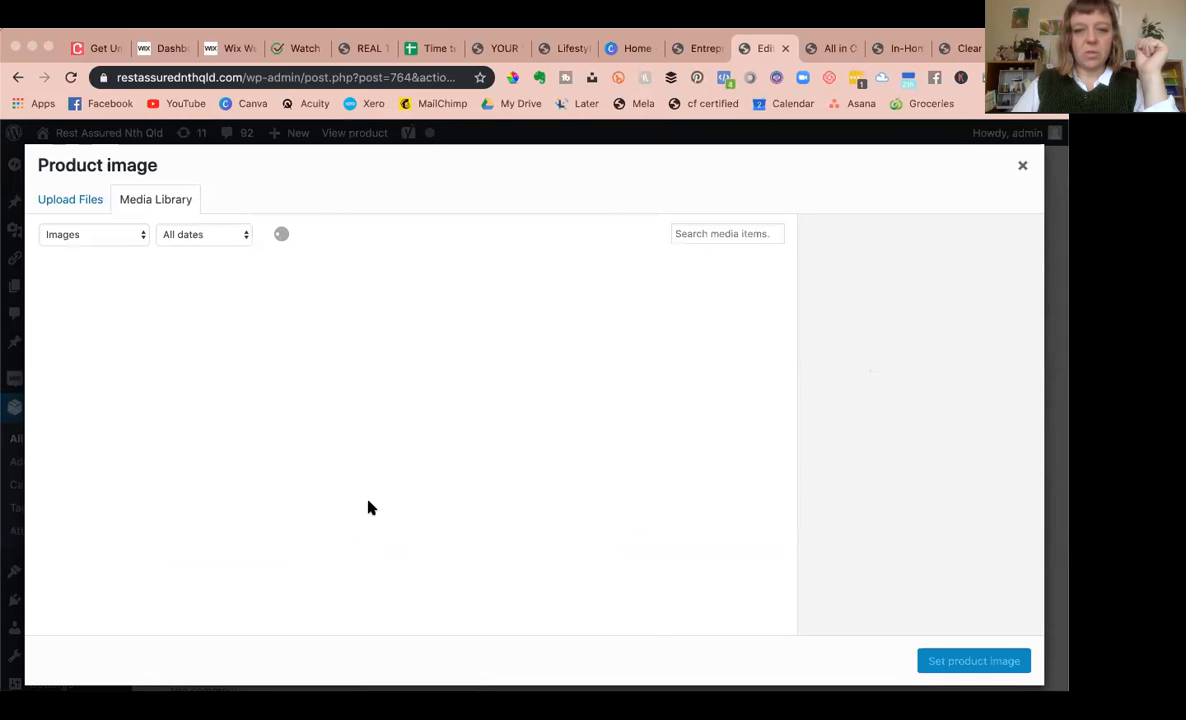
left_click(425, 355)
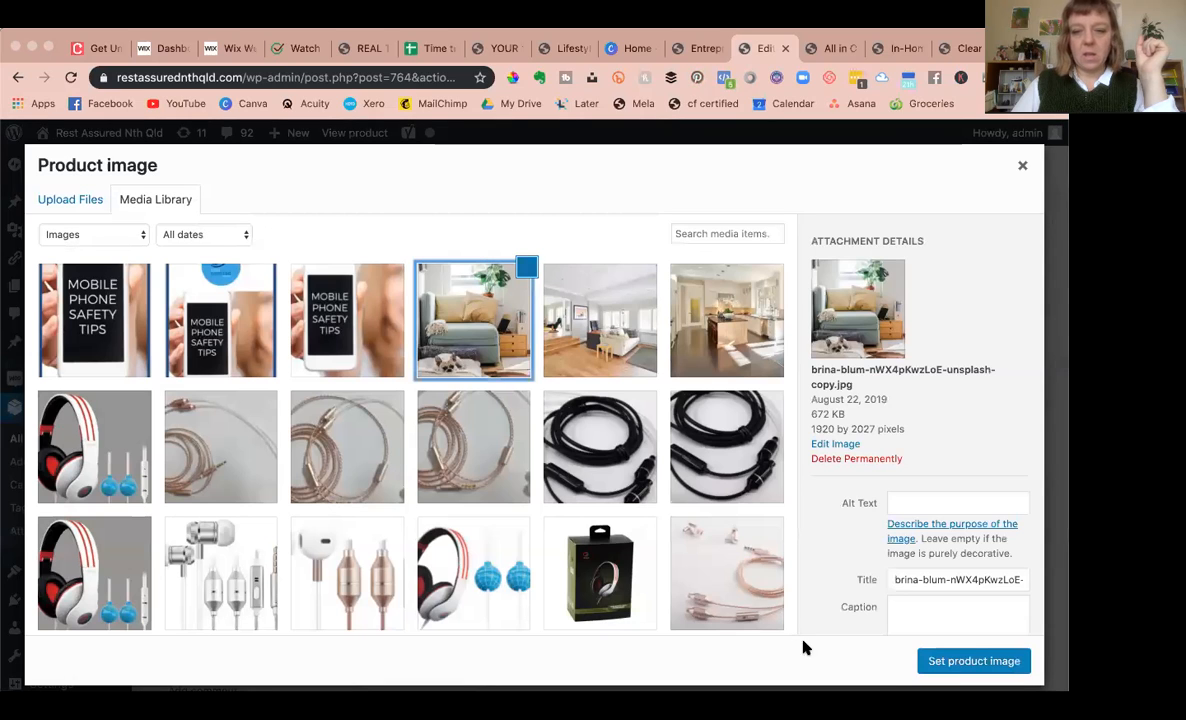
left_click(974, 660)
Step: Add the white headphones image Untitled-design-23.jpg from the media library to the product gallery
scroll(900, 530, "down", 2)
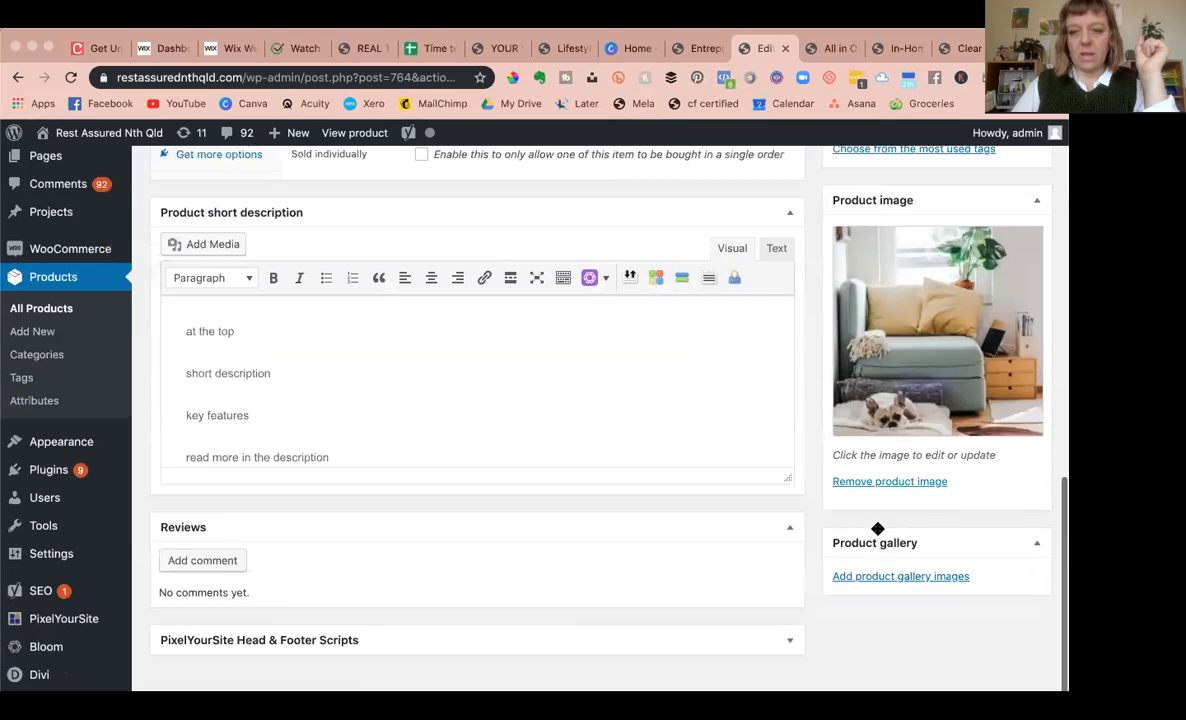
left_click(868, 574)
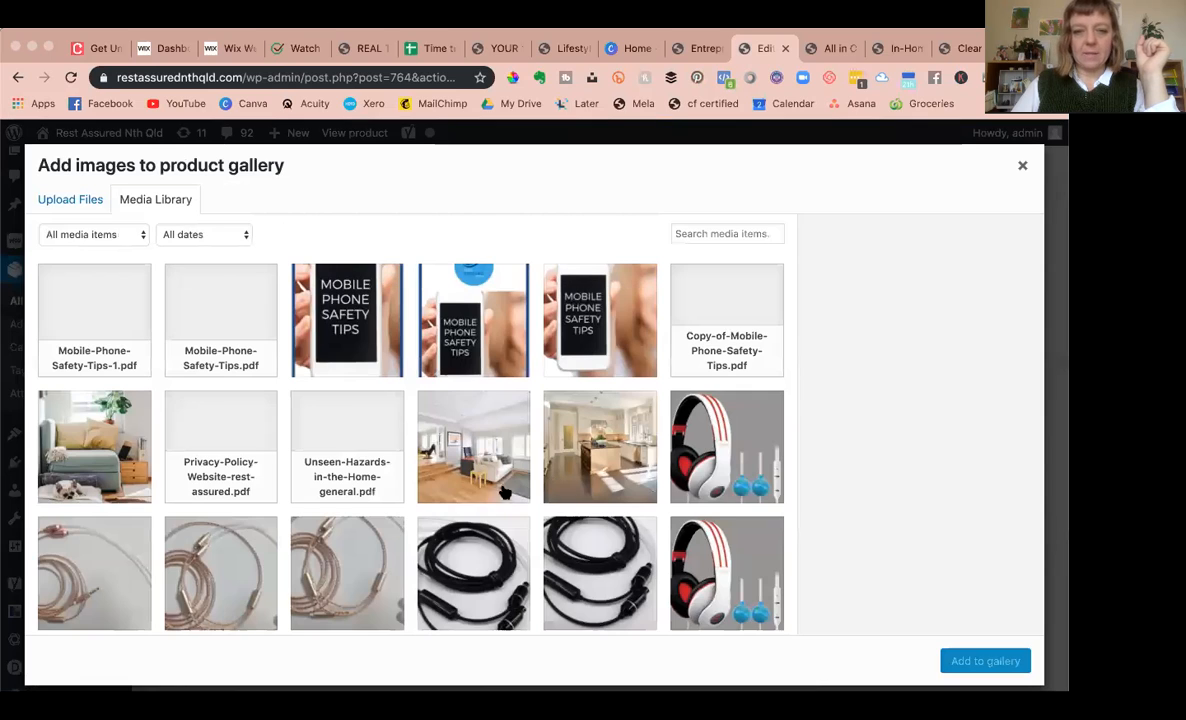
left_click(229, 558)
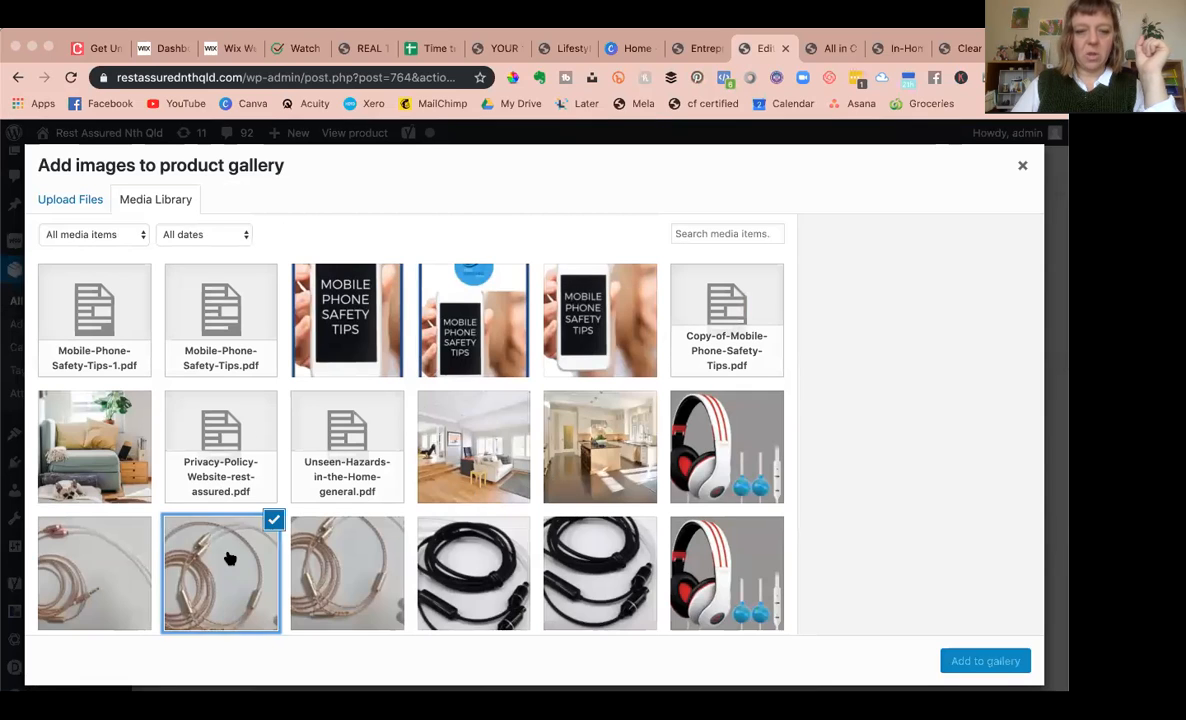
left_click(470, 555)
left_click(705, 560)
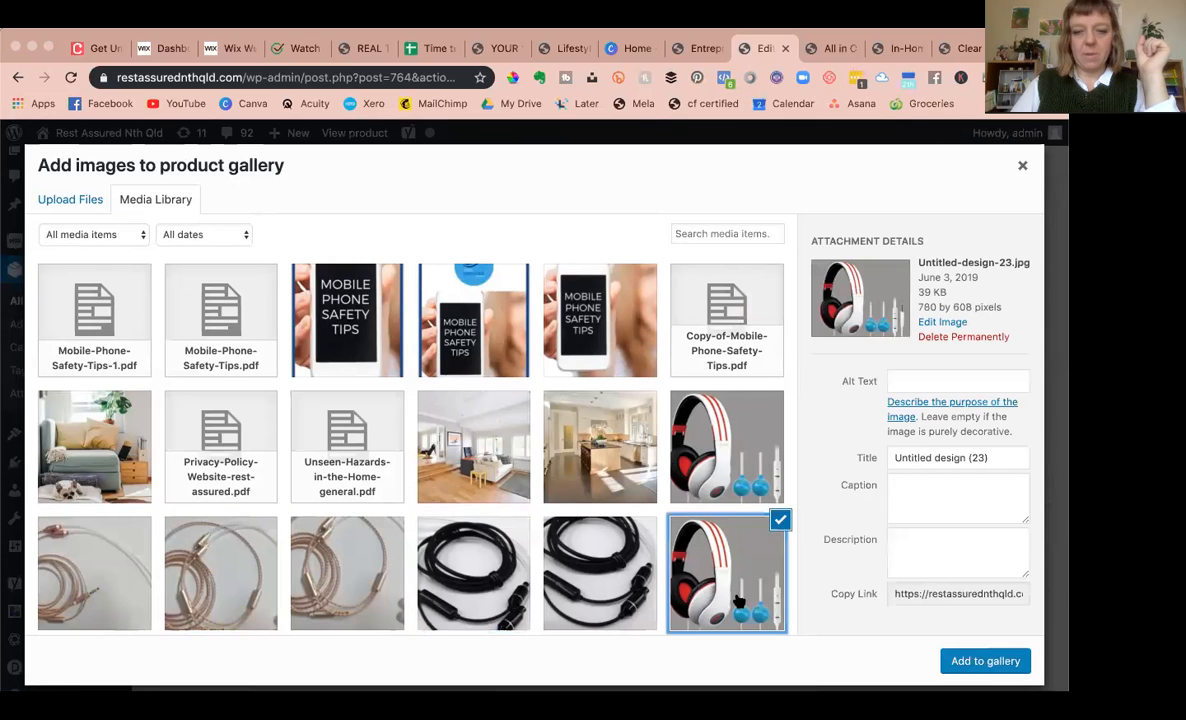
left_click(968, 662)
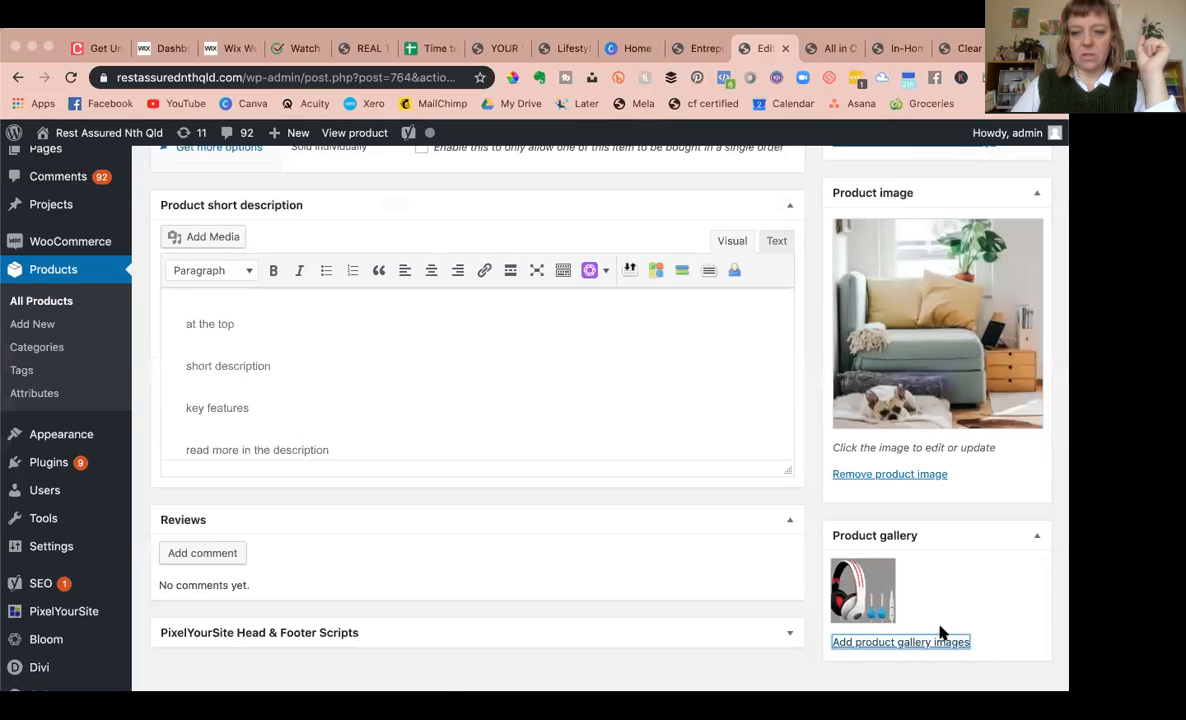
Step: Add the black coiled cable image from the media library to the product gallery
scroll(940, 632, "down", 1)
left_click(889, 624)
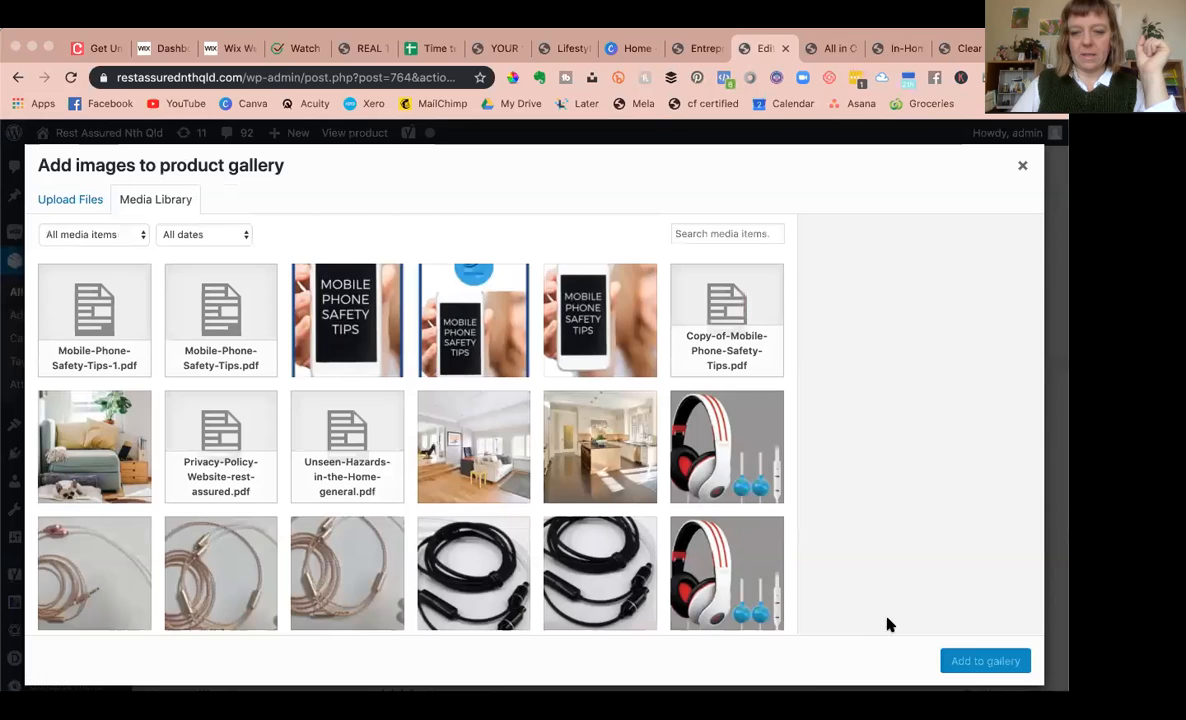
left_click(590, 585)
left_click(973, 662)
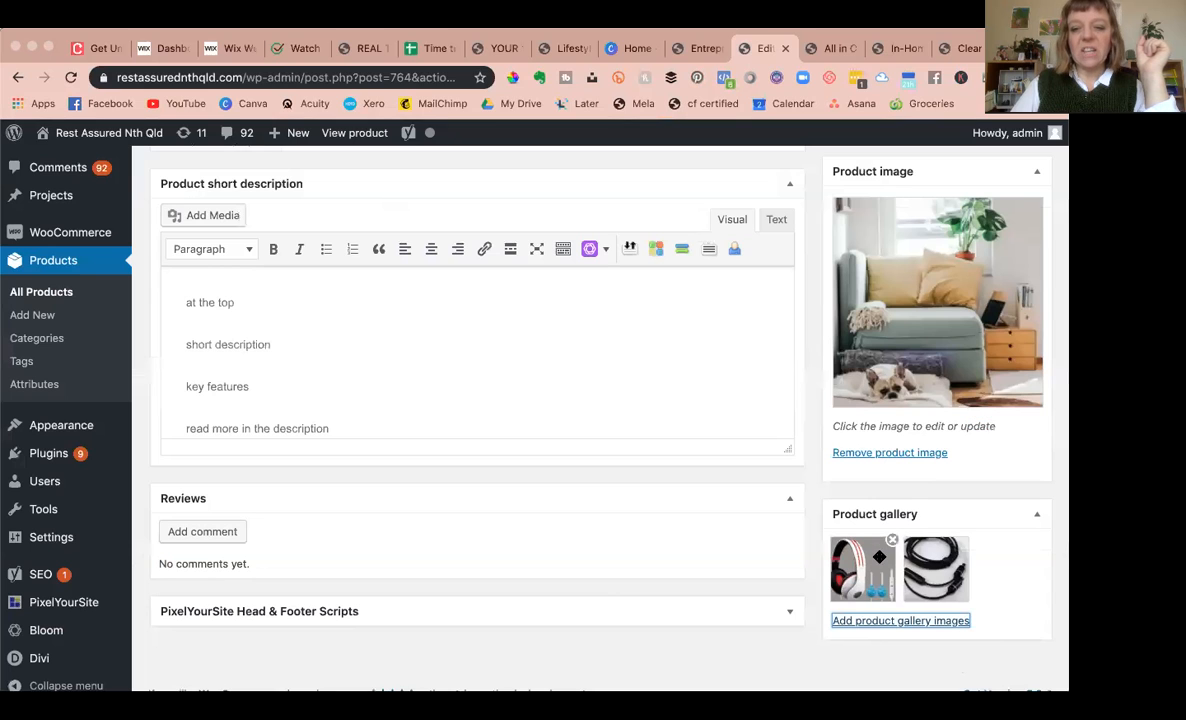
Step: Expand the Laarge variation in the product data and enable stock management for it
scroll(964, 474, "up", 10)
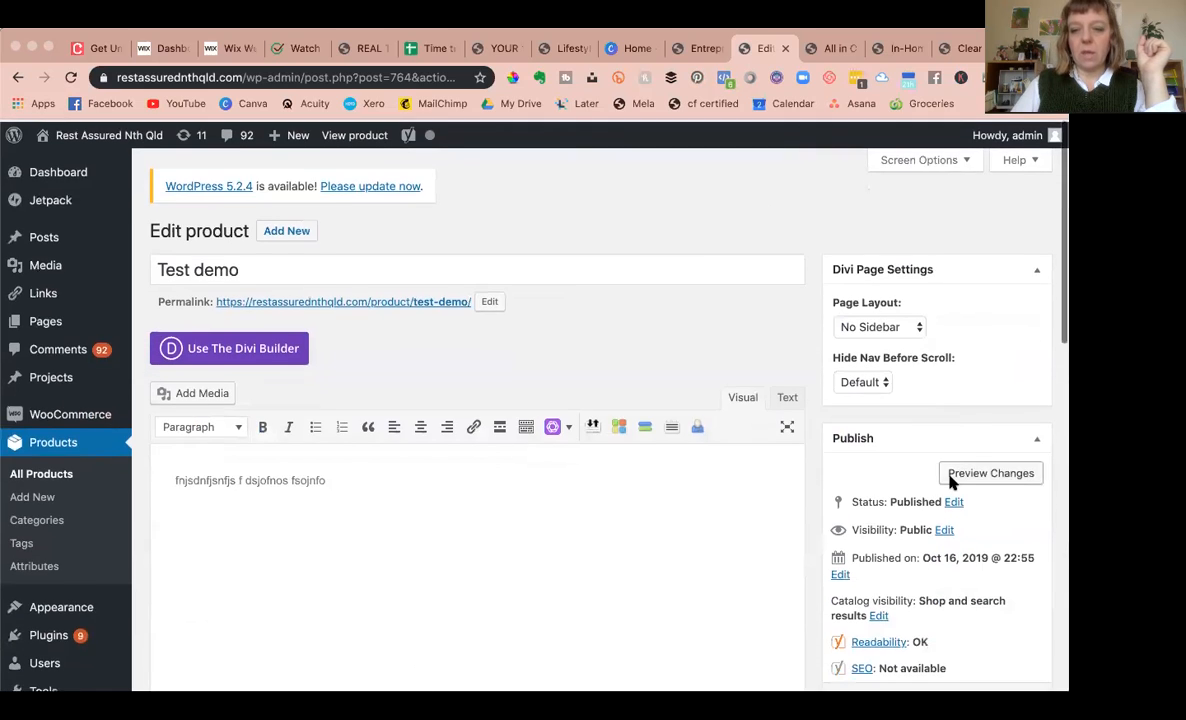
scroll(950, 483, "down", 7)
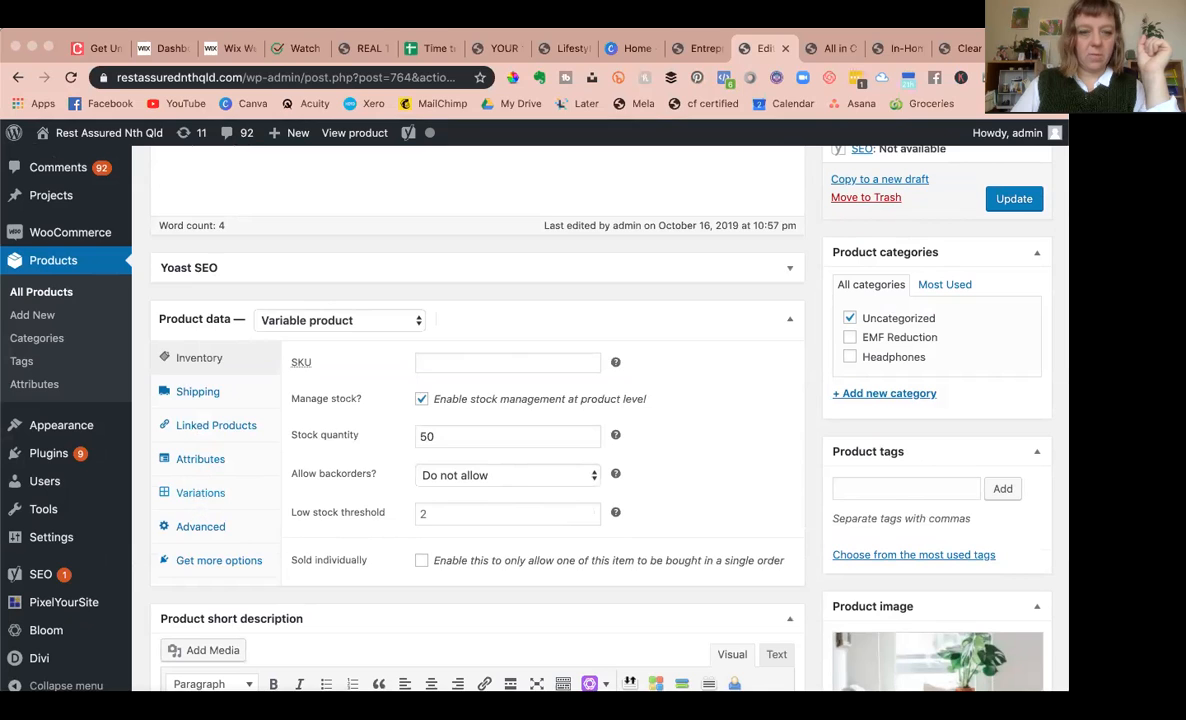
left_click(200, 492)
scroll(450, 530, "down", 2)
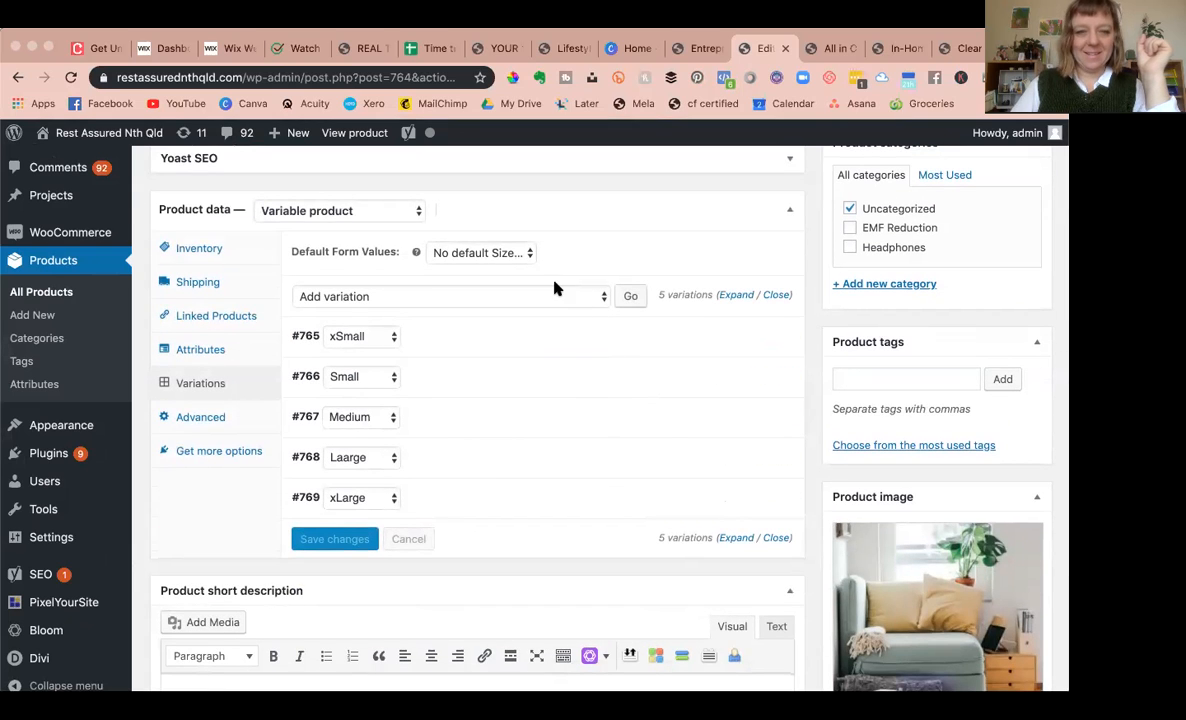
left_click(520, 253)
left_click(596, 252)
left_click(741, 457)
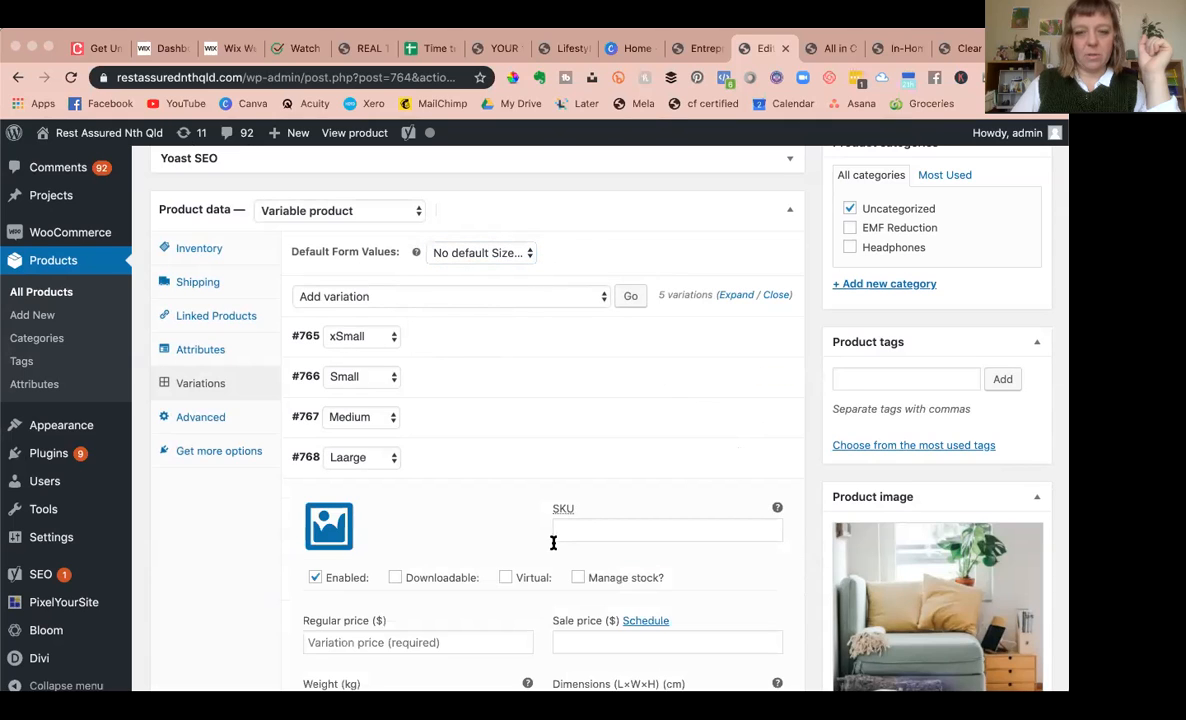
left_click(578, 578)
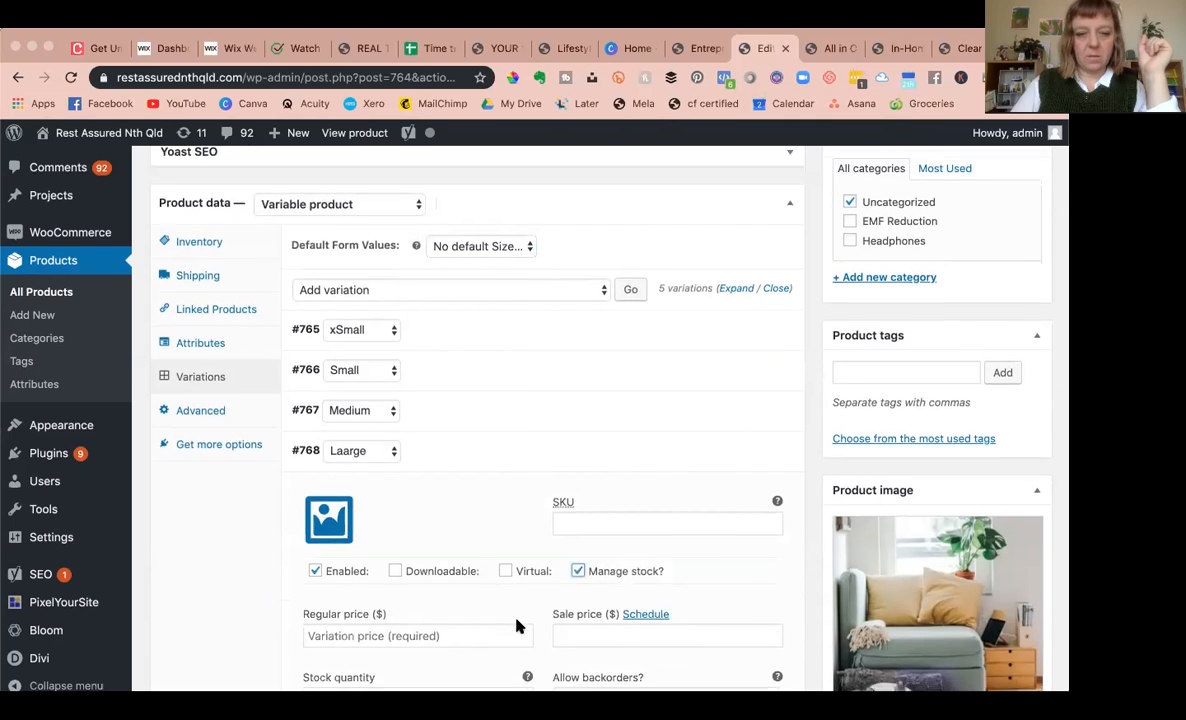
Step: Set the Laarge variation's stock quantity to 28
scroll(519, 600, "down", 3)
left_click(520, 538)
key("BackSpace")
type("2")
type("5")
key("BackSpace")
type("8")
scroll(675, 278, "up", 2)
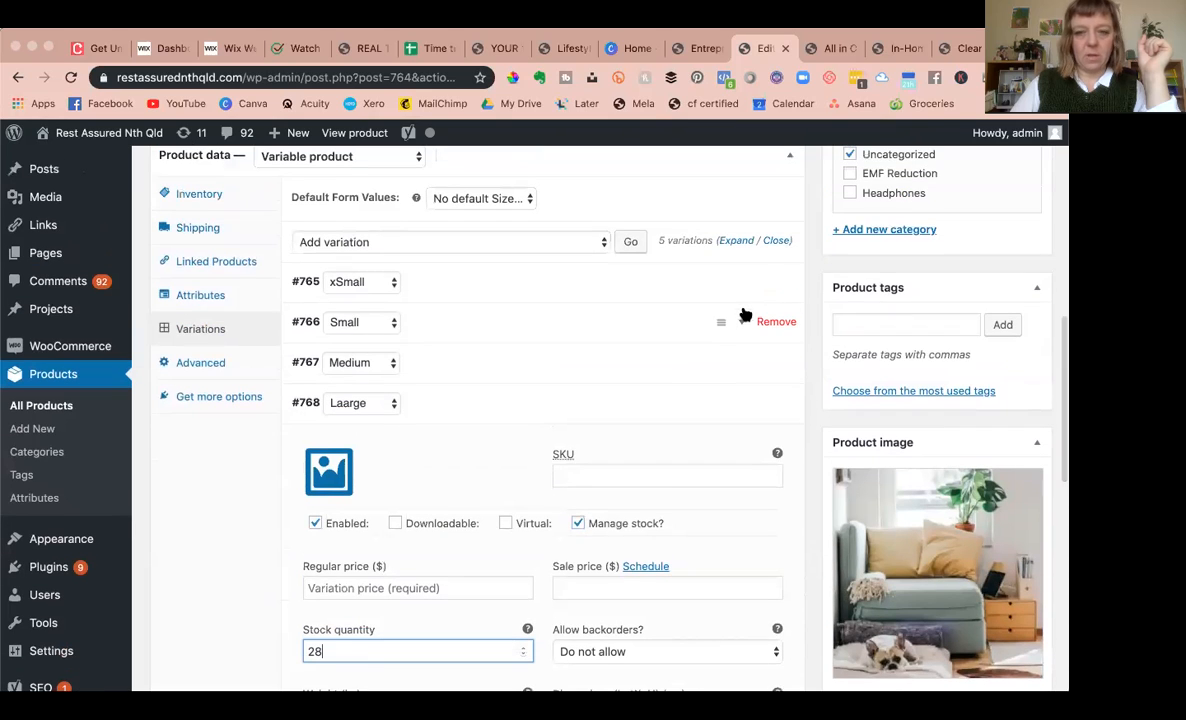
Step: Expand the Small variation to check its stock settings and save the variation changes
left_click(741, 322)
scroll(529, 500, "down", 2)
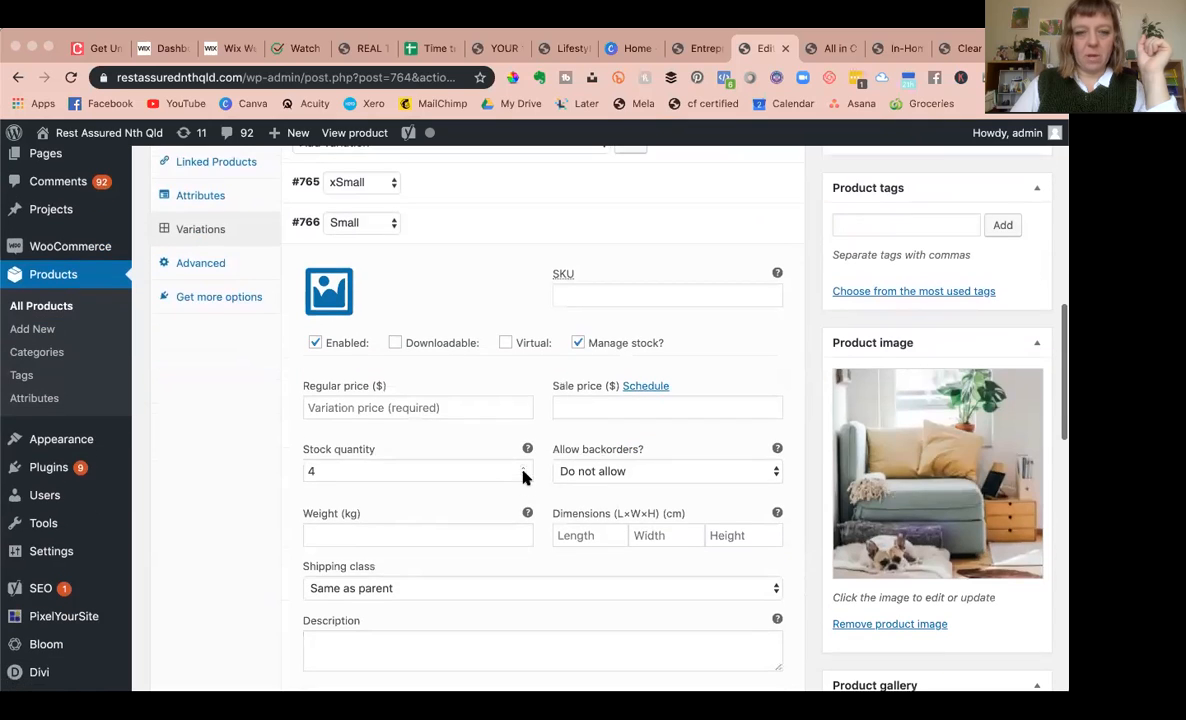
scroll(558, 536, "down", 6)
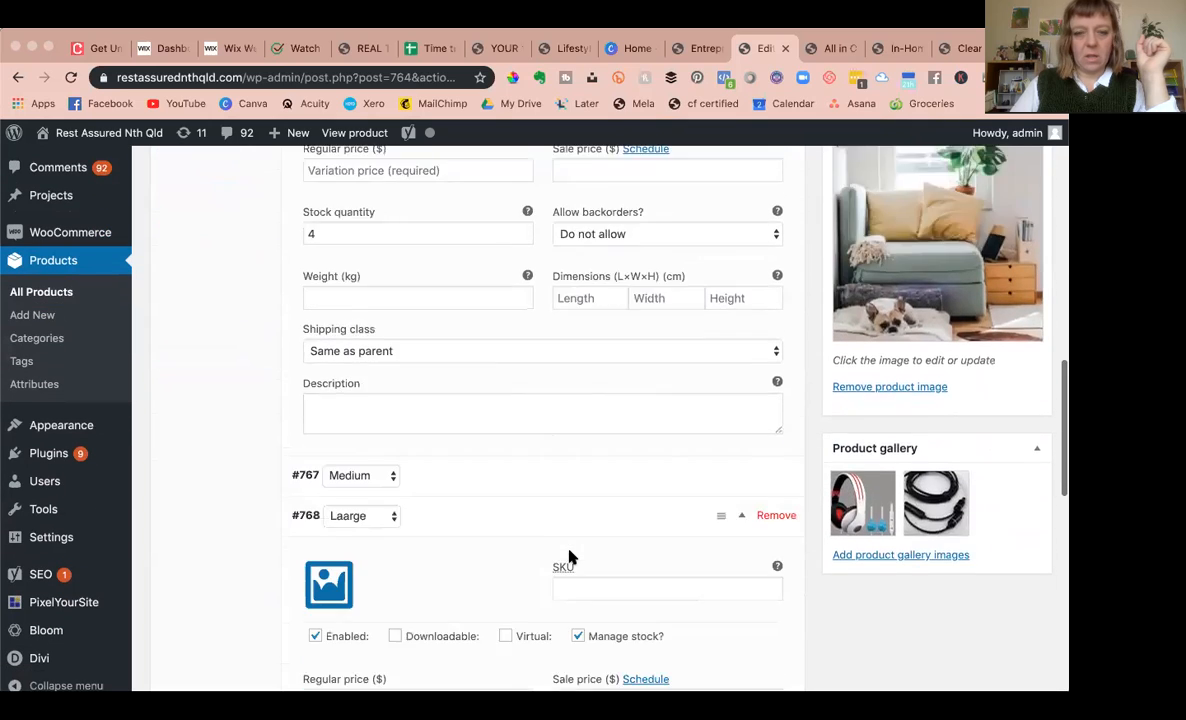
scroll(421, 577, "down", 5)
left_click(332, 549)
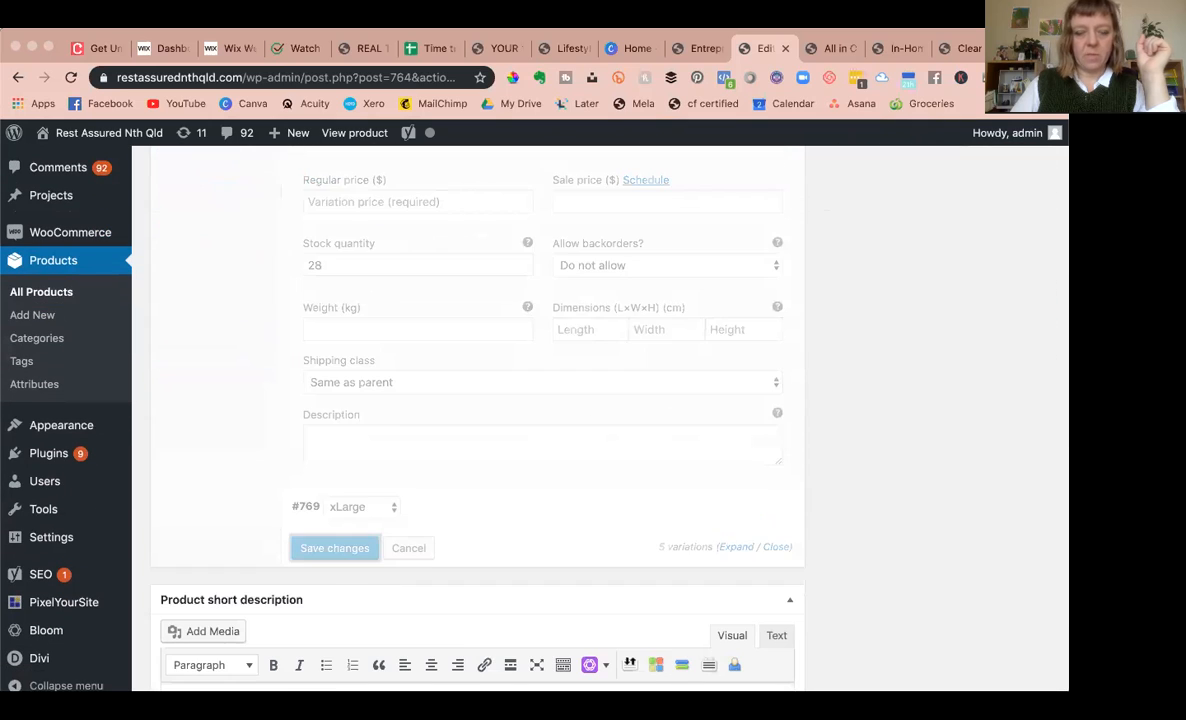
Step: Update the Test demo product and open its public product page
scroll(840, 347, "up", 15)
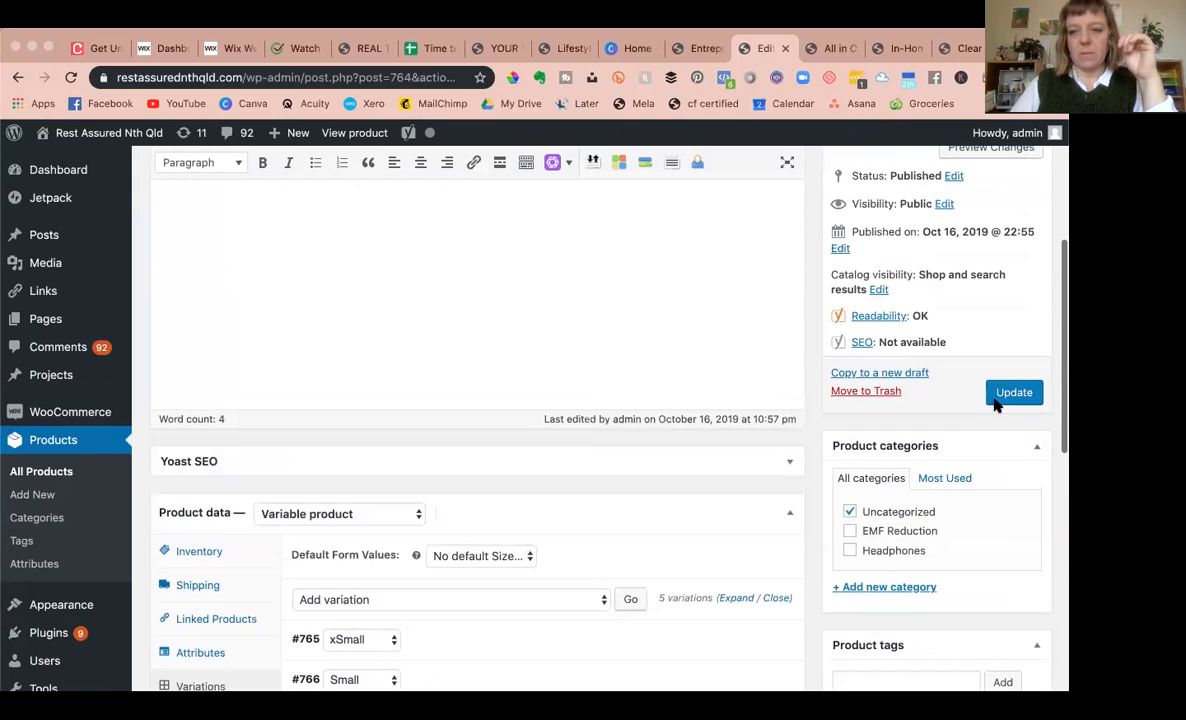
left_click(1012, 393)
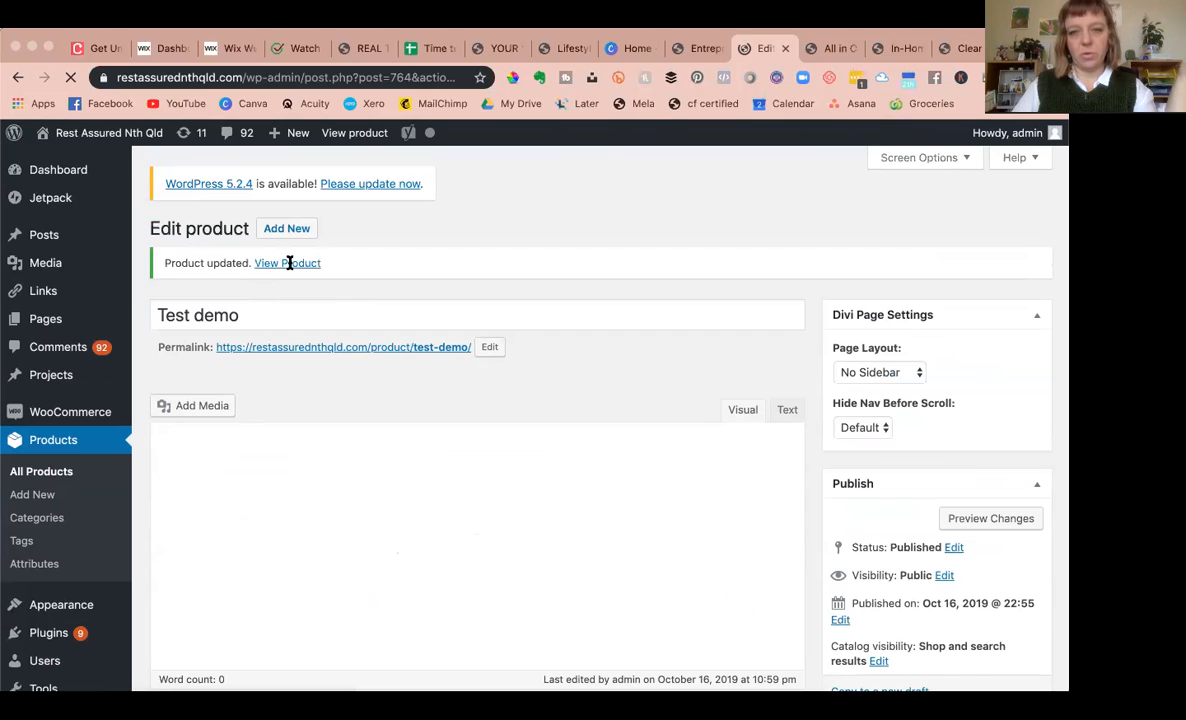
left_click(289, 264)
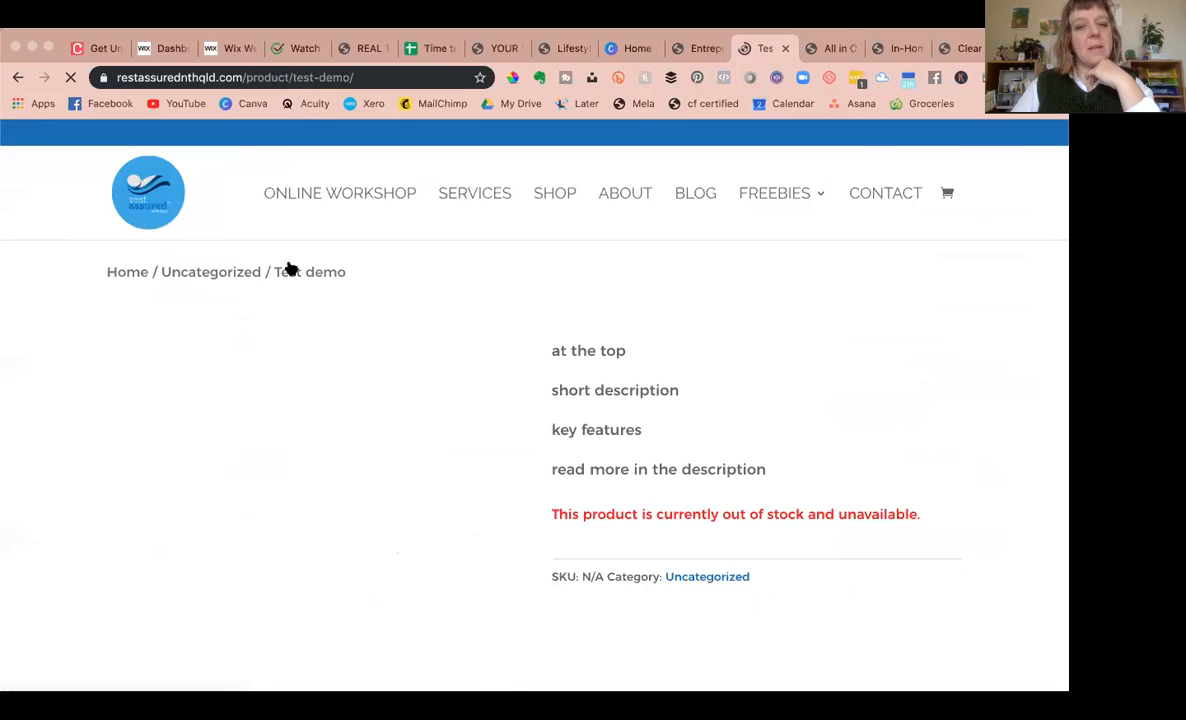
Step: Examine the product page's main photo, gallery images, stock status and description, showing the headphones image in the gallery
scroll(740, 574, "down", 5)
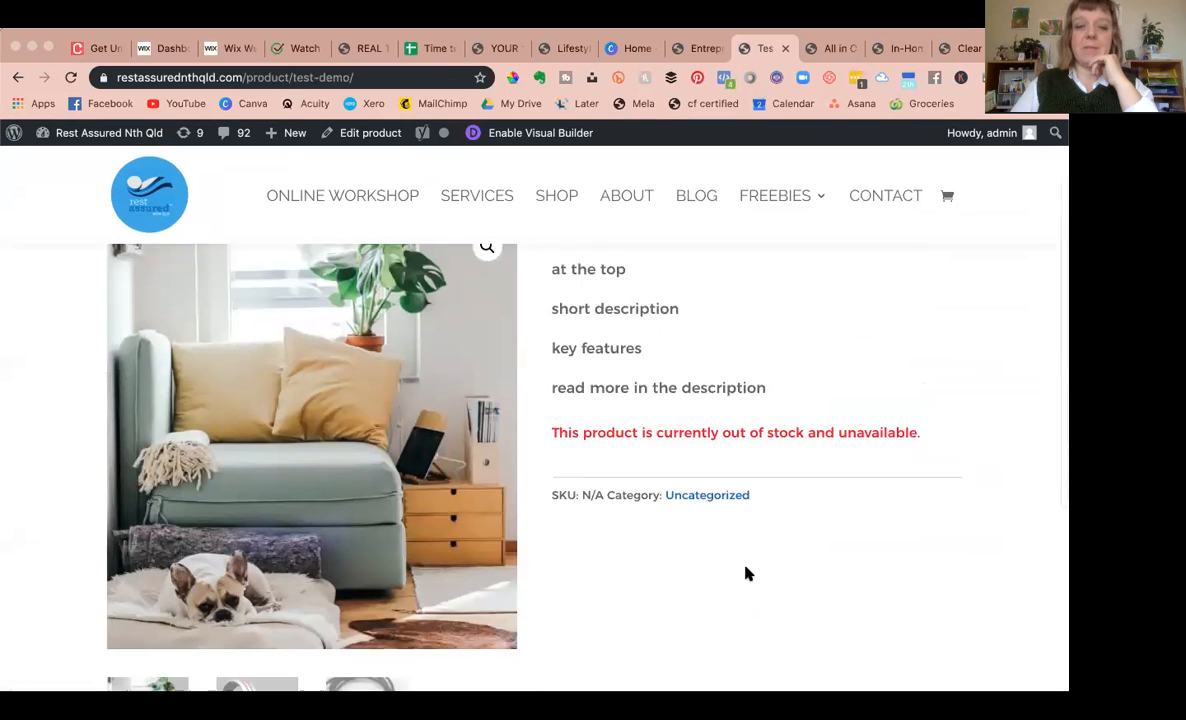
scroll(745, 573, "up", 4)
scroll(285, 545, "down", 3)
left_click(290, 572)
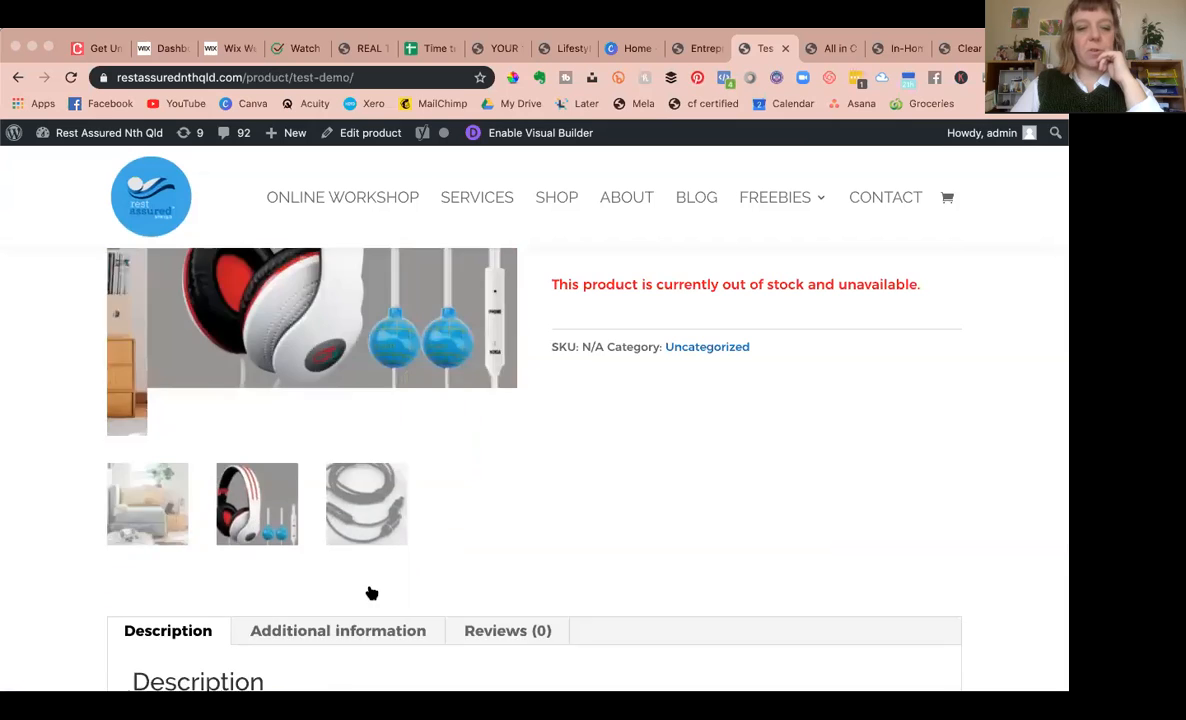
scroll(434, 564, "up", 3)
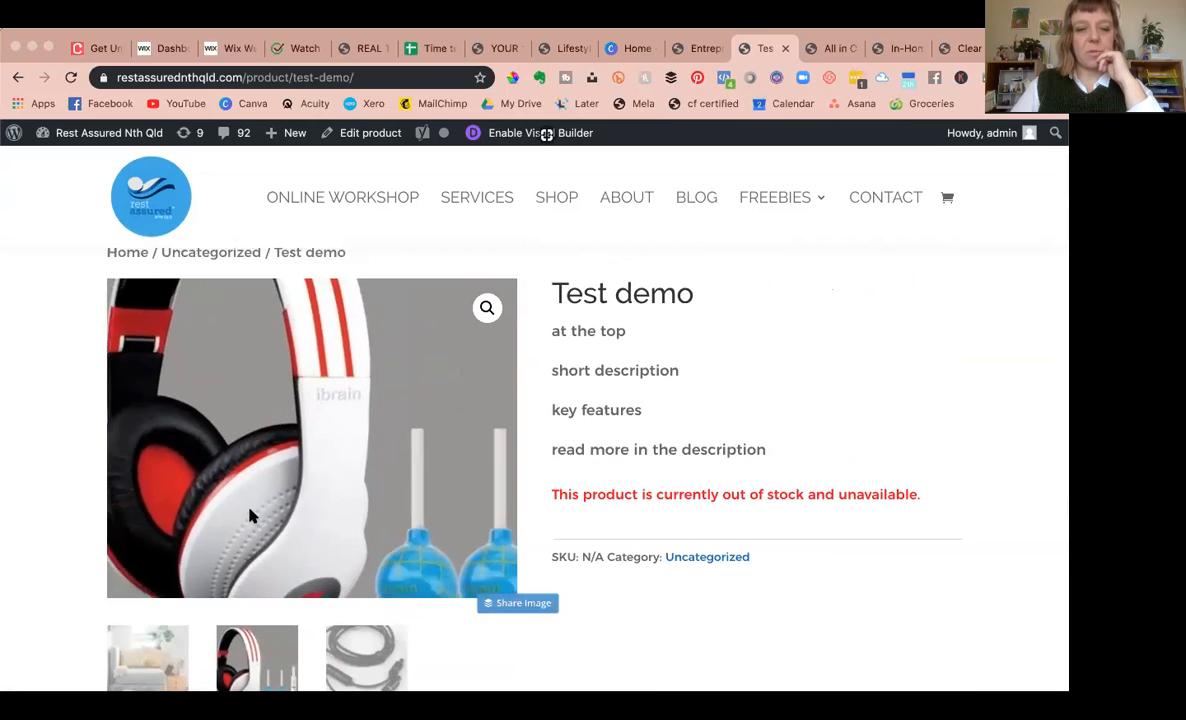
scroll(424, 643, "down", 5)
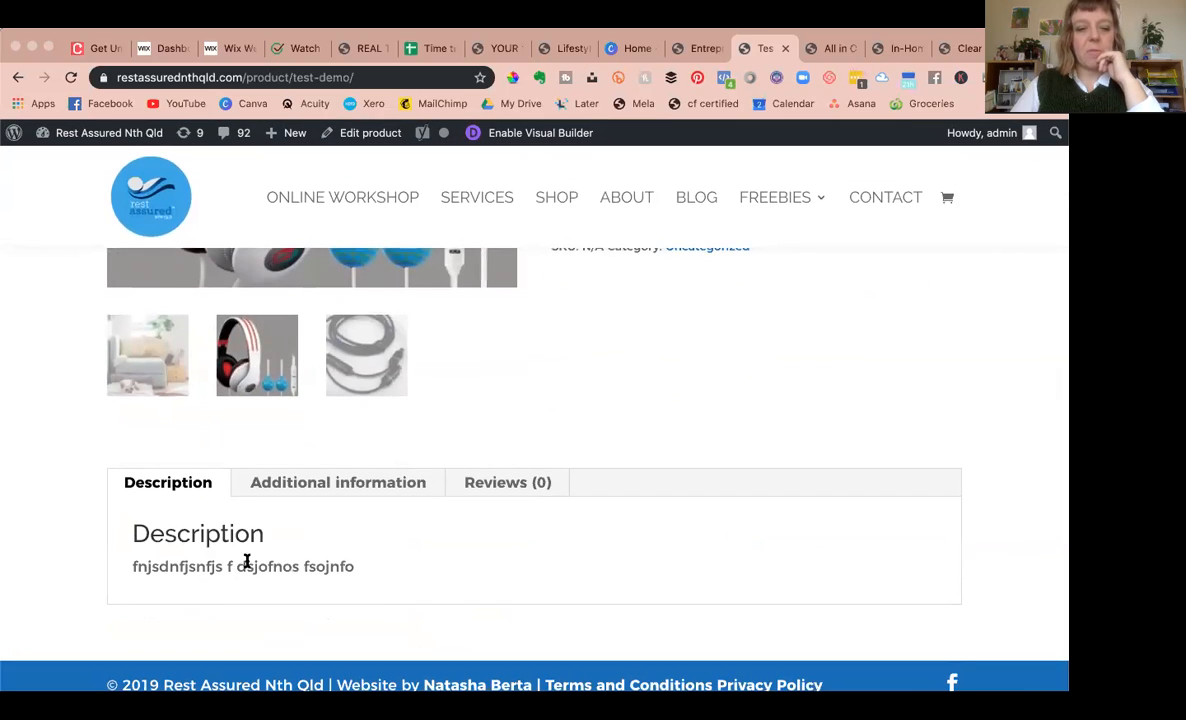
scroll(283, 546, "up", 5)
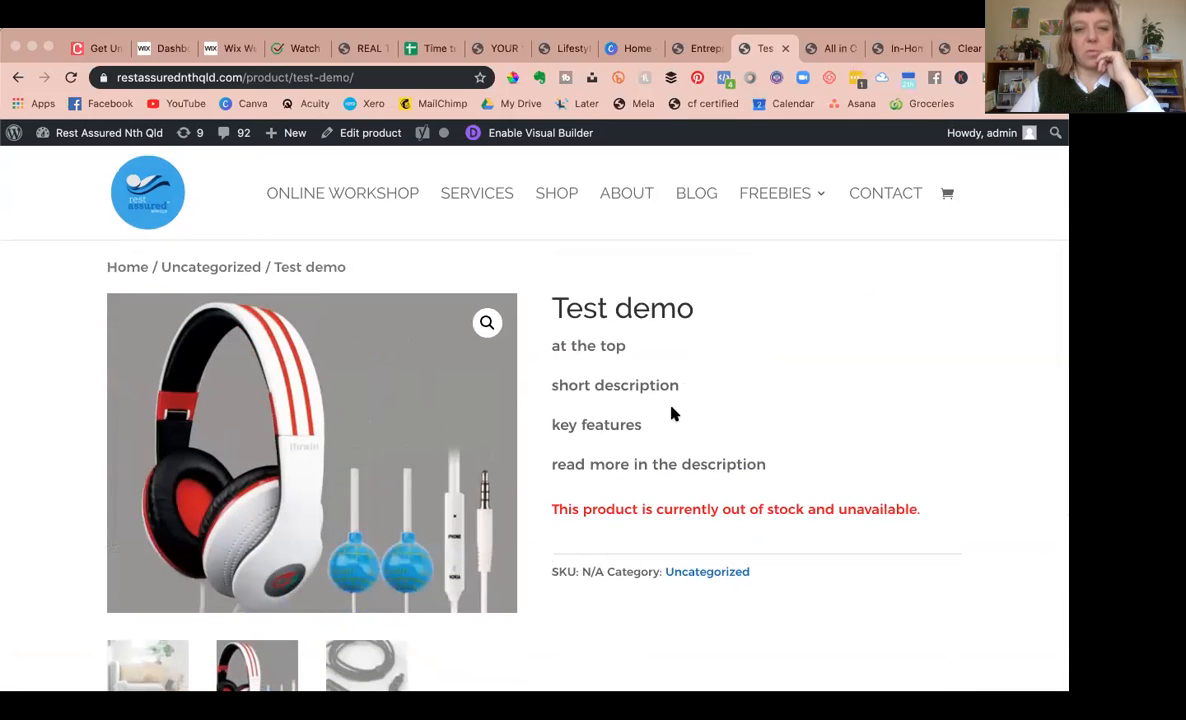
scroll(756, 336, "up", 1)
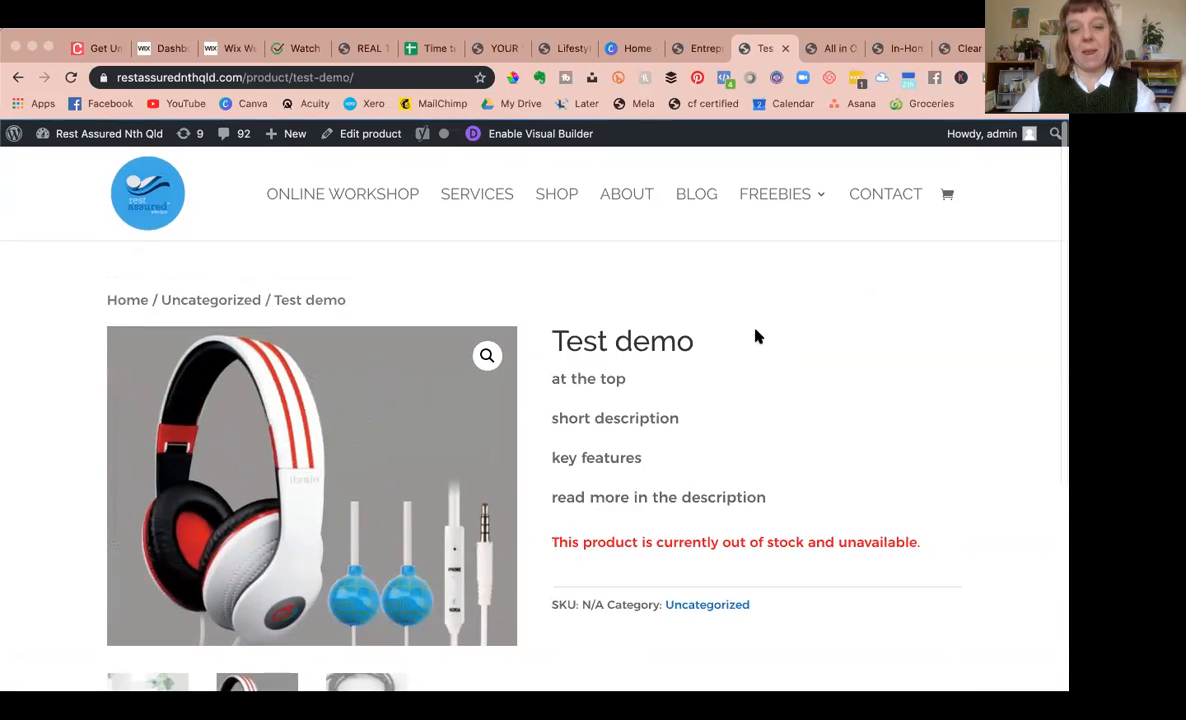